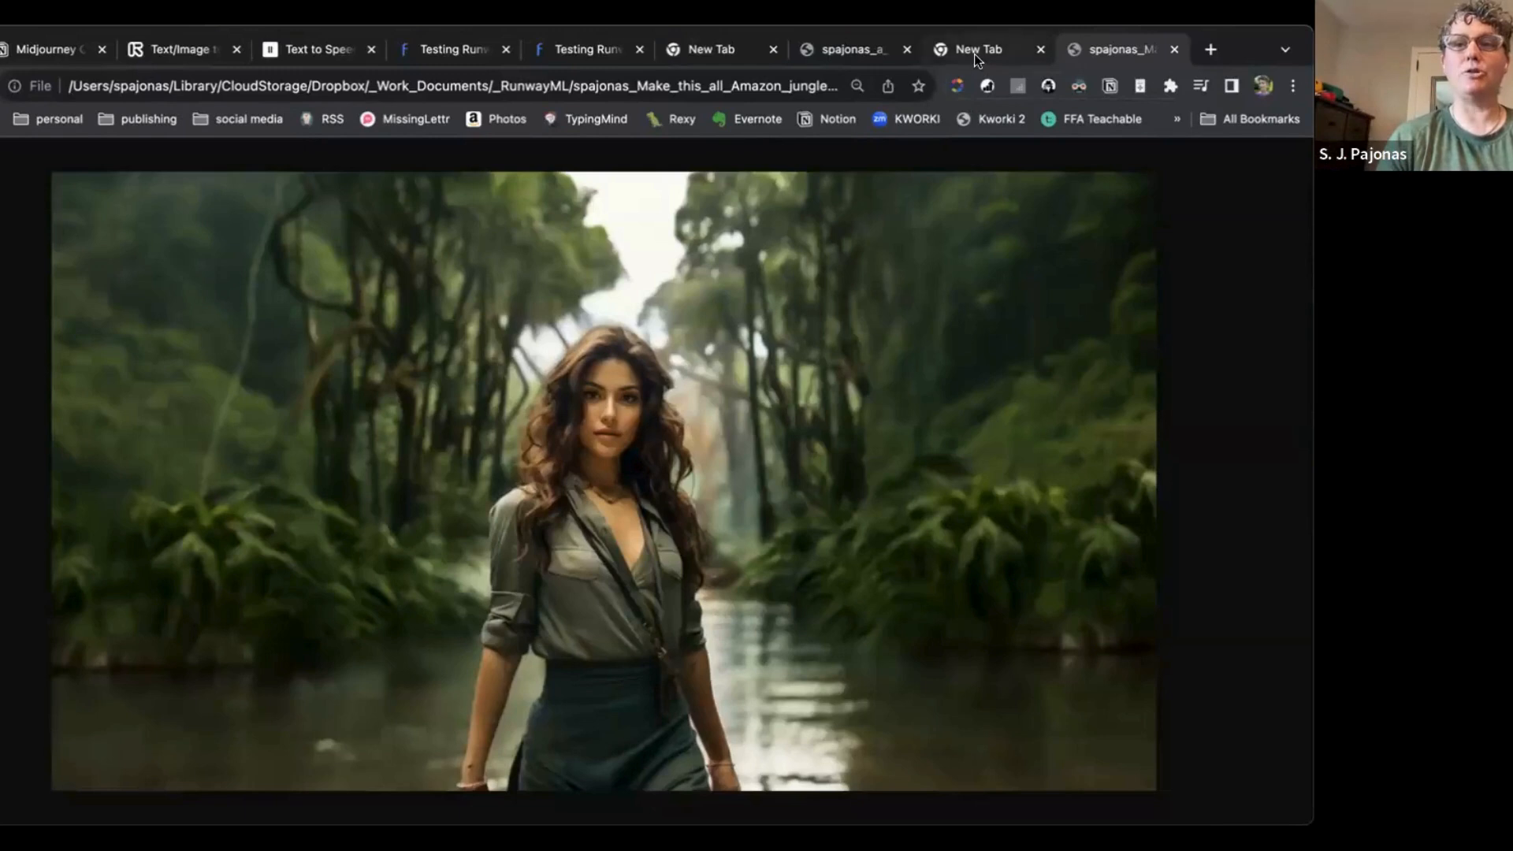
# Step: Close the blank browser tab between the two jungle image files and show the image of the woman looking back
pyautogui.click(974, 54)
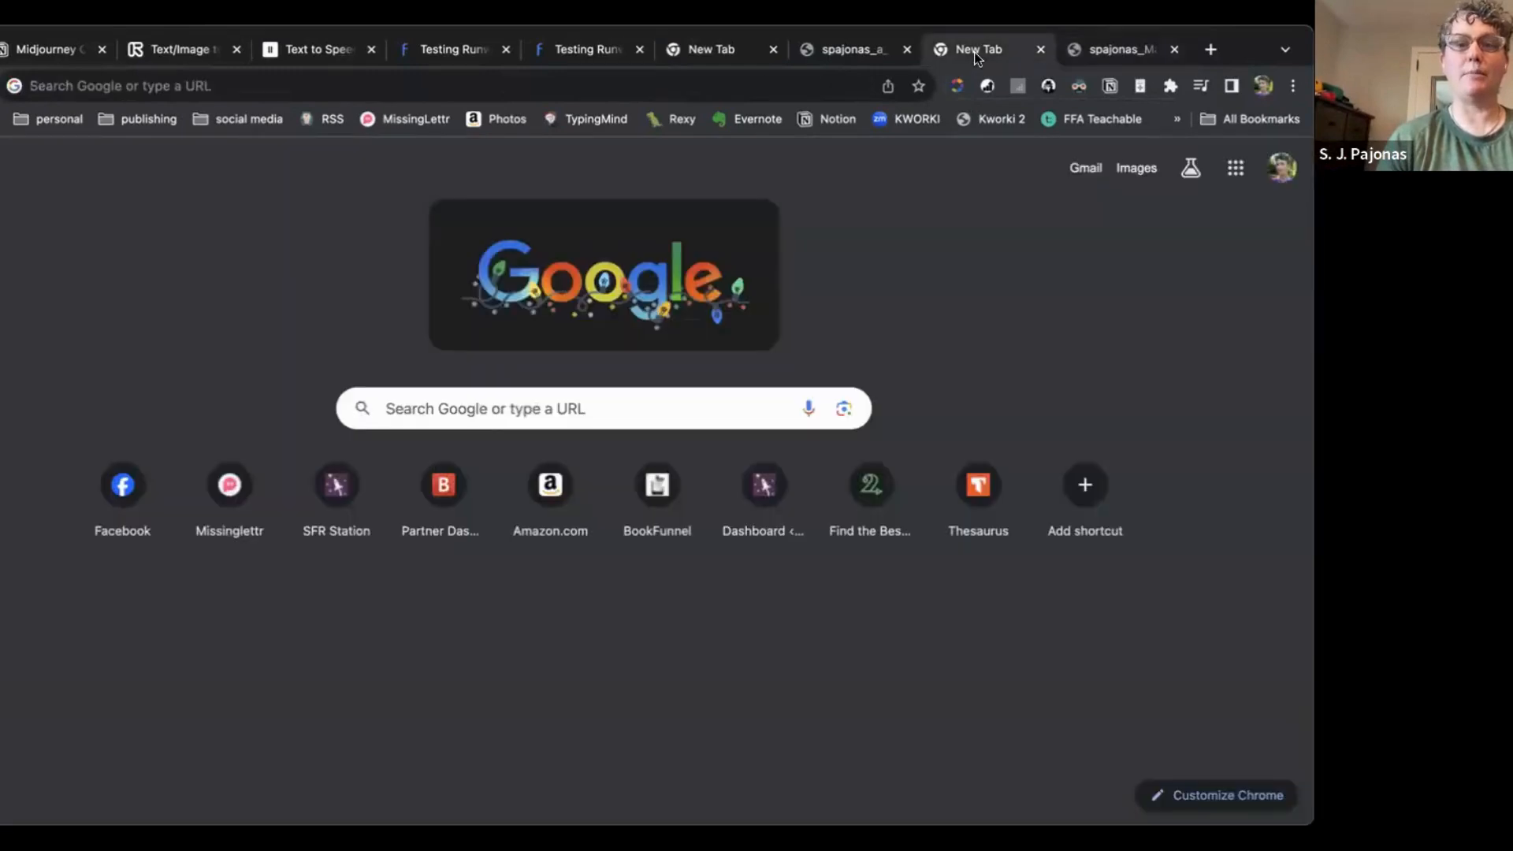
pyautogui.click(867, 54)
pyautogui.click(1037, 49)
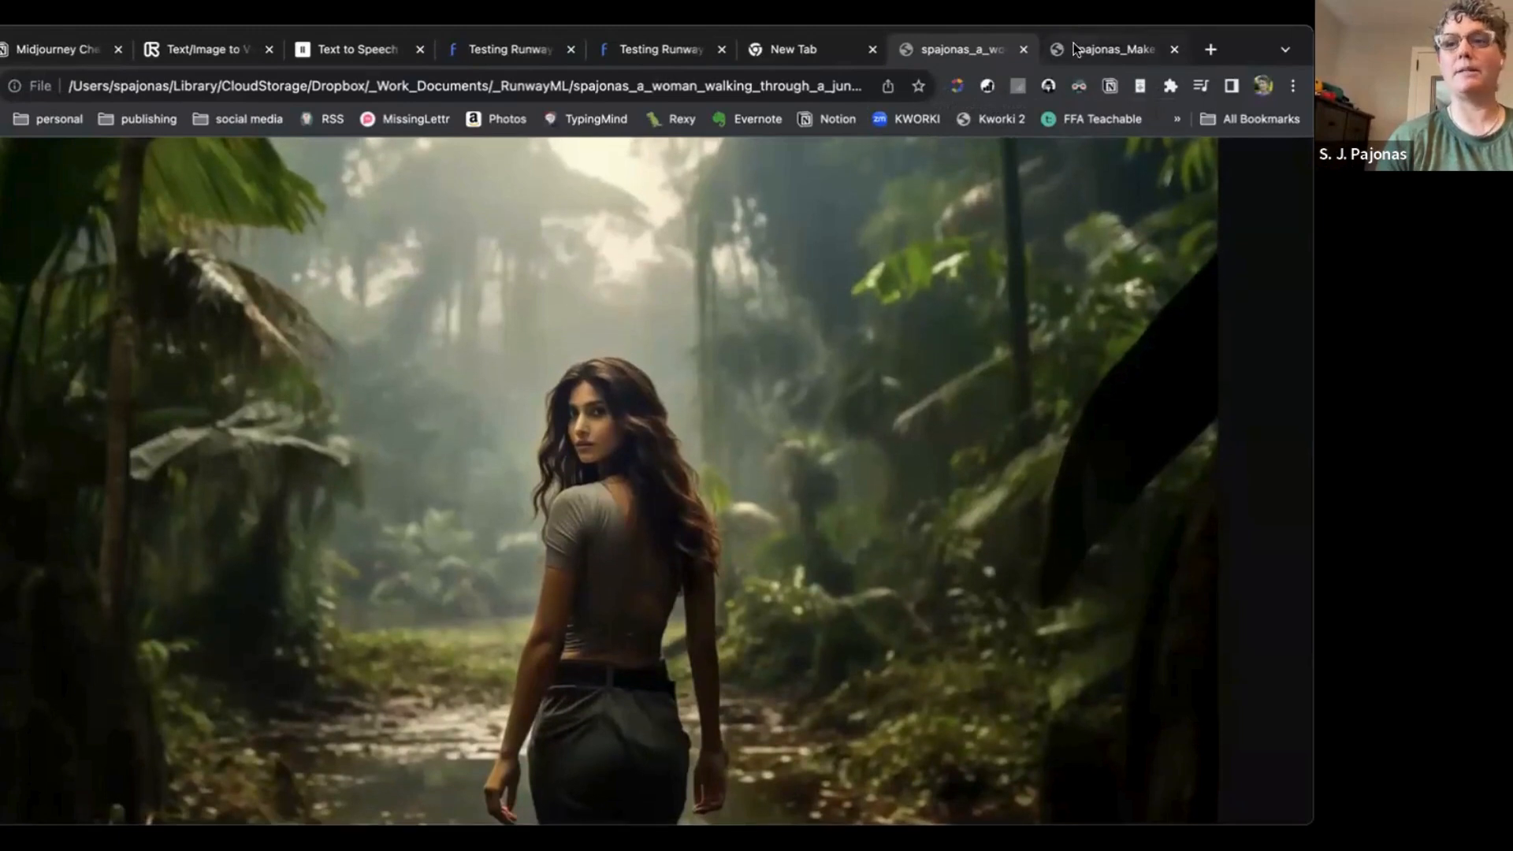
# Step: Compare the two jungle images of the woman and close the remaining blank browser tab
pyautogui.click(1073, 46)
pyautogui.click(963, 42)
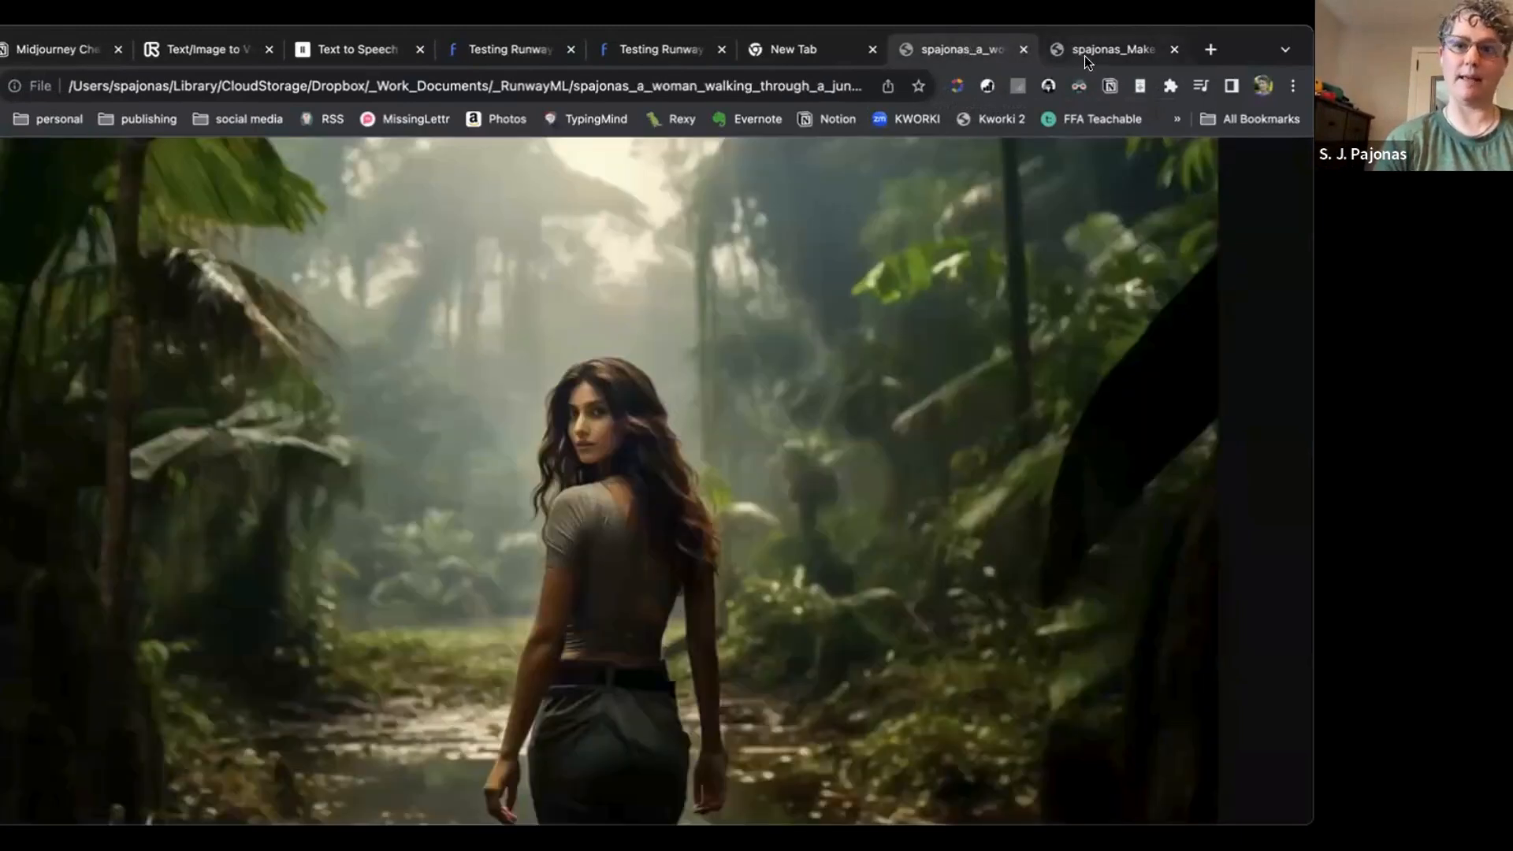
pyautogui.click(1084, 55)
pyautogui.click(964, 55)
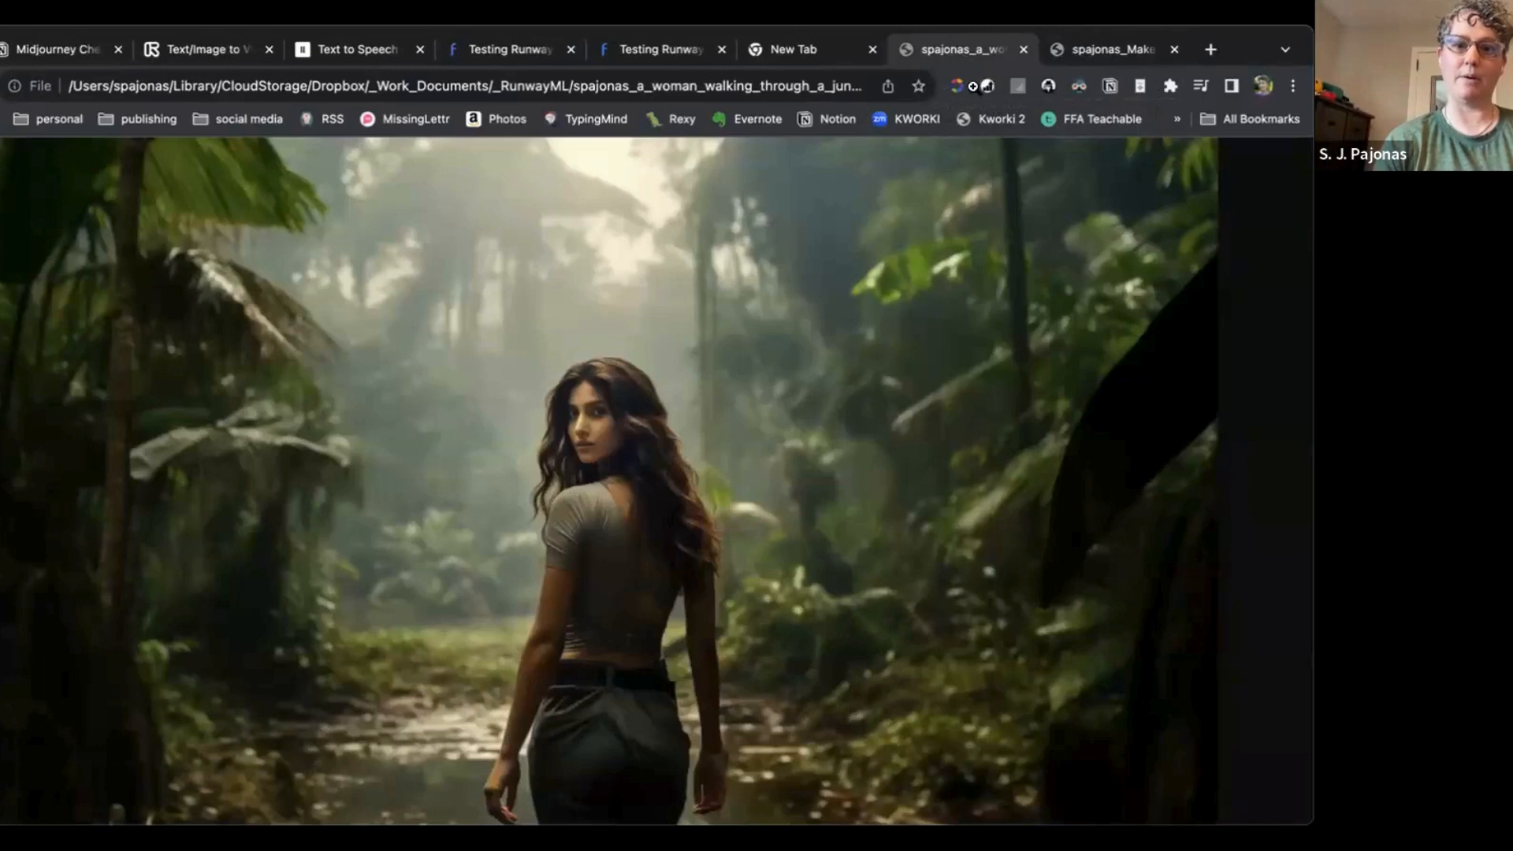
pyautogui.click(1067, 49)
pyautogui.click(961, 48)
pyautogui.click(867, 52)
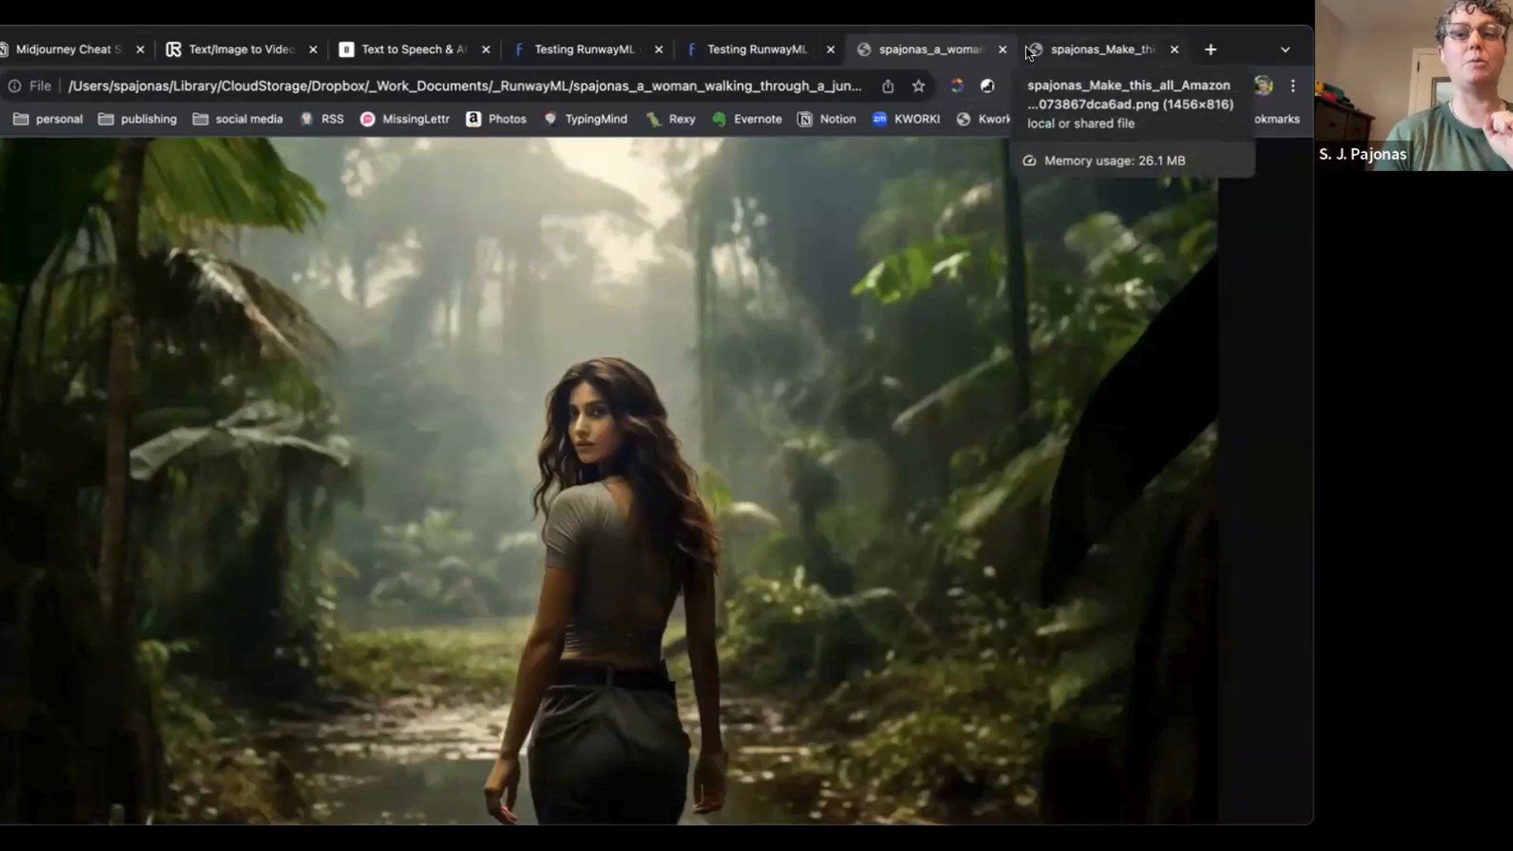
pyautogui.click(211, 51)
pyautogui.scroll(1, 74, 399)
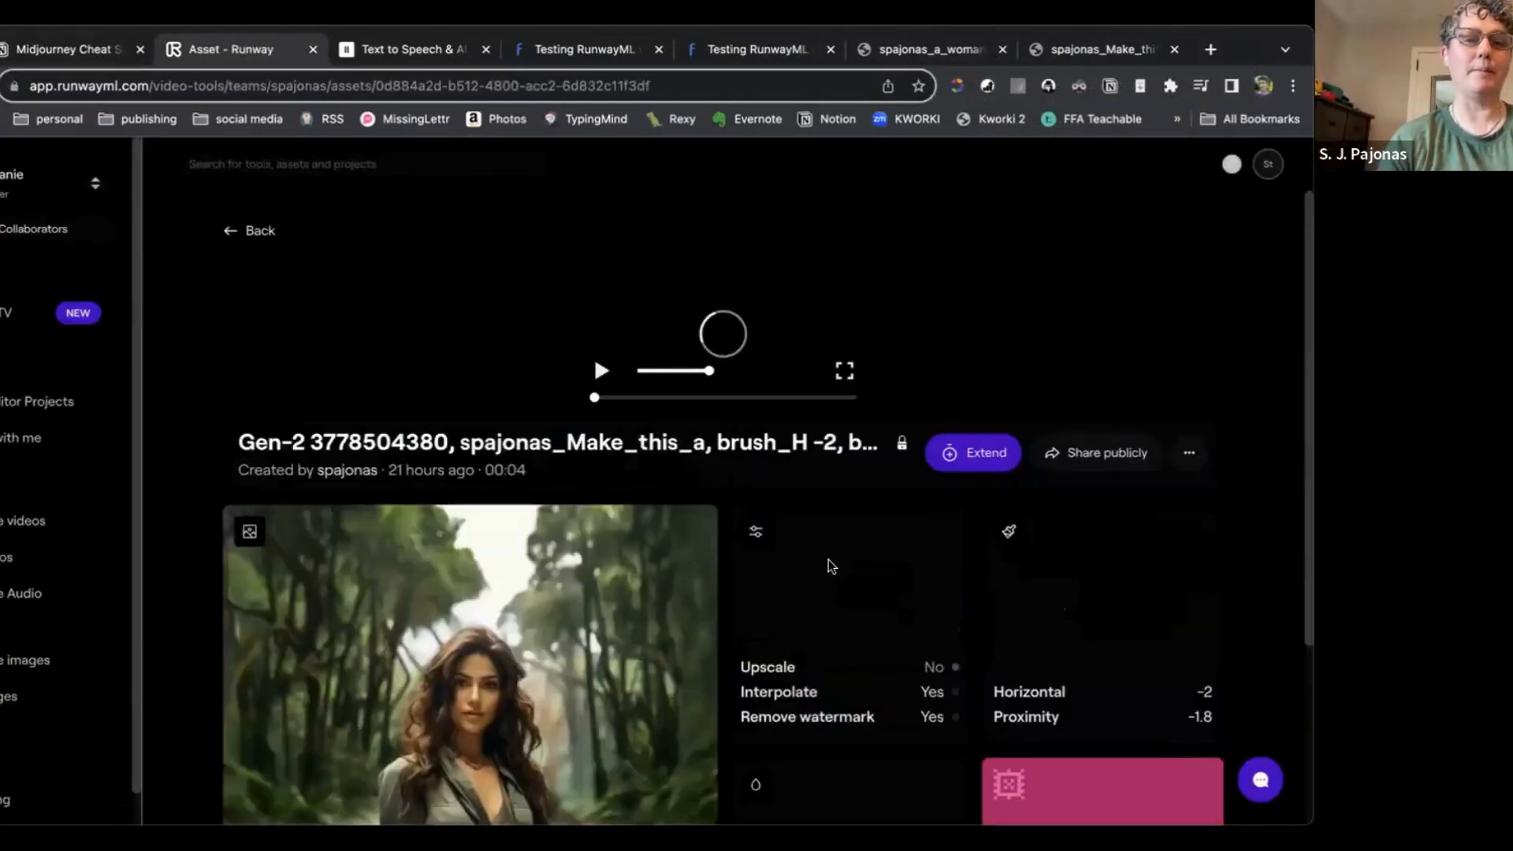
pyautogui.scroll(-1, 819, 562)
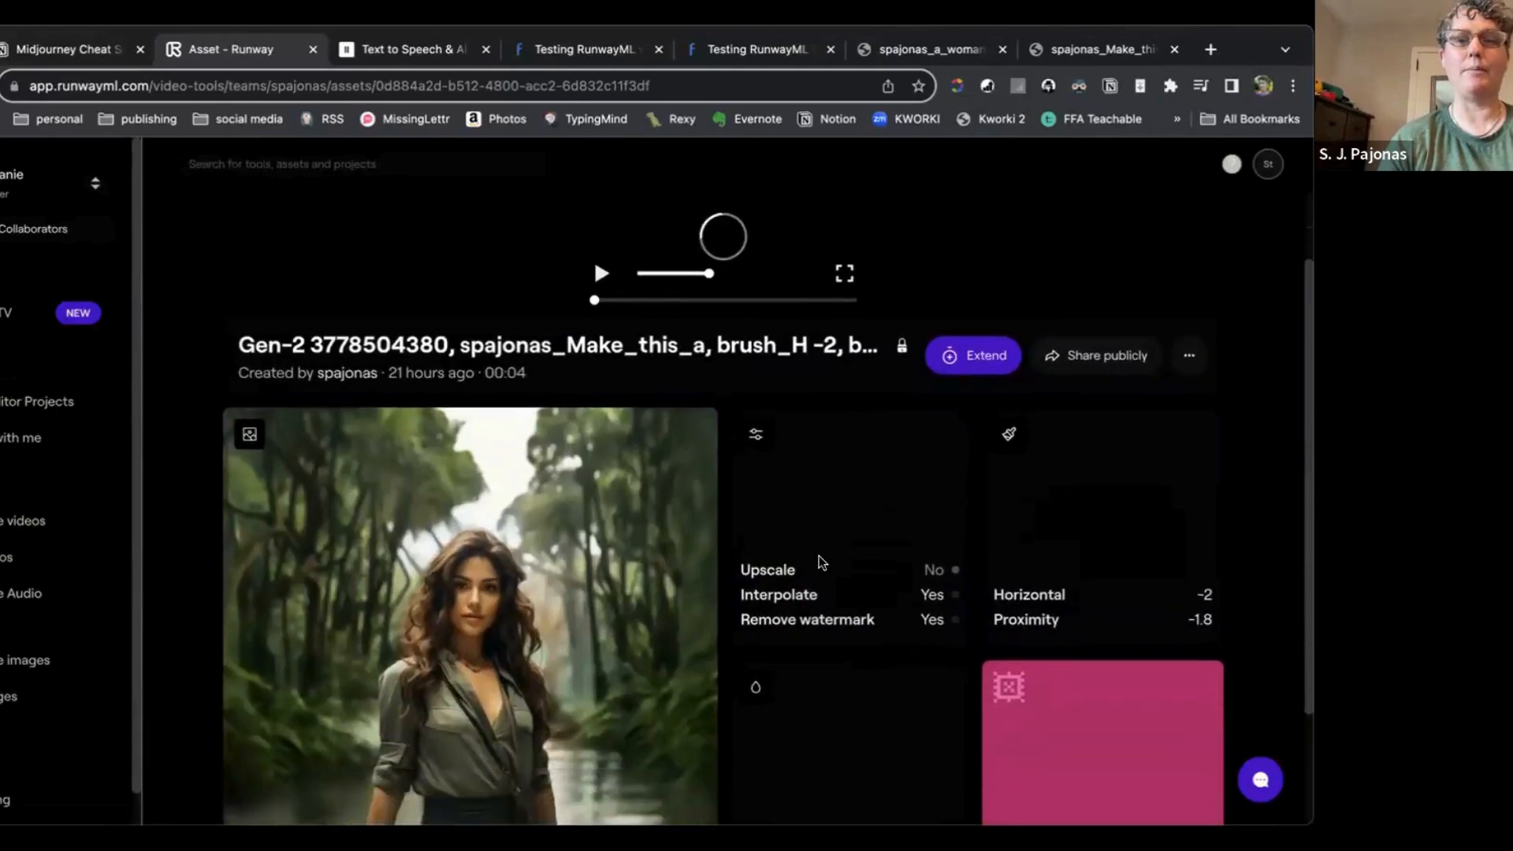
pyautogui.scroll(-3, 819, 562)
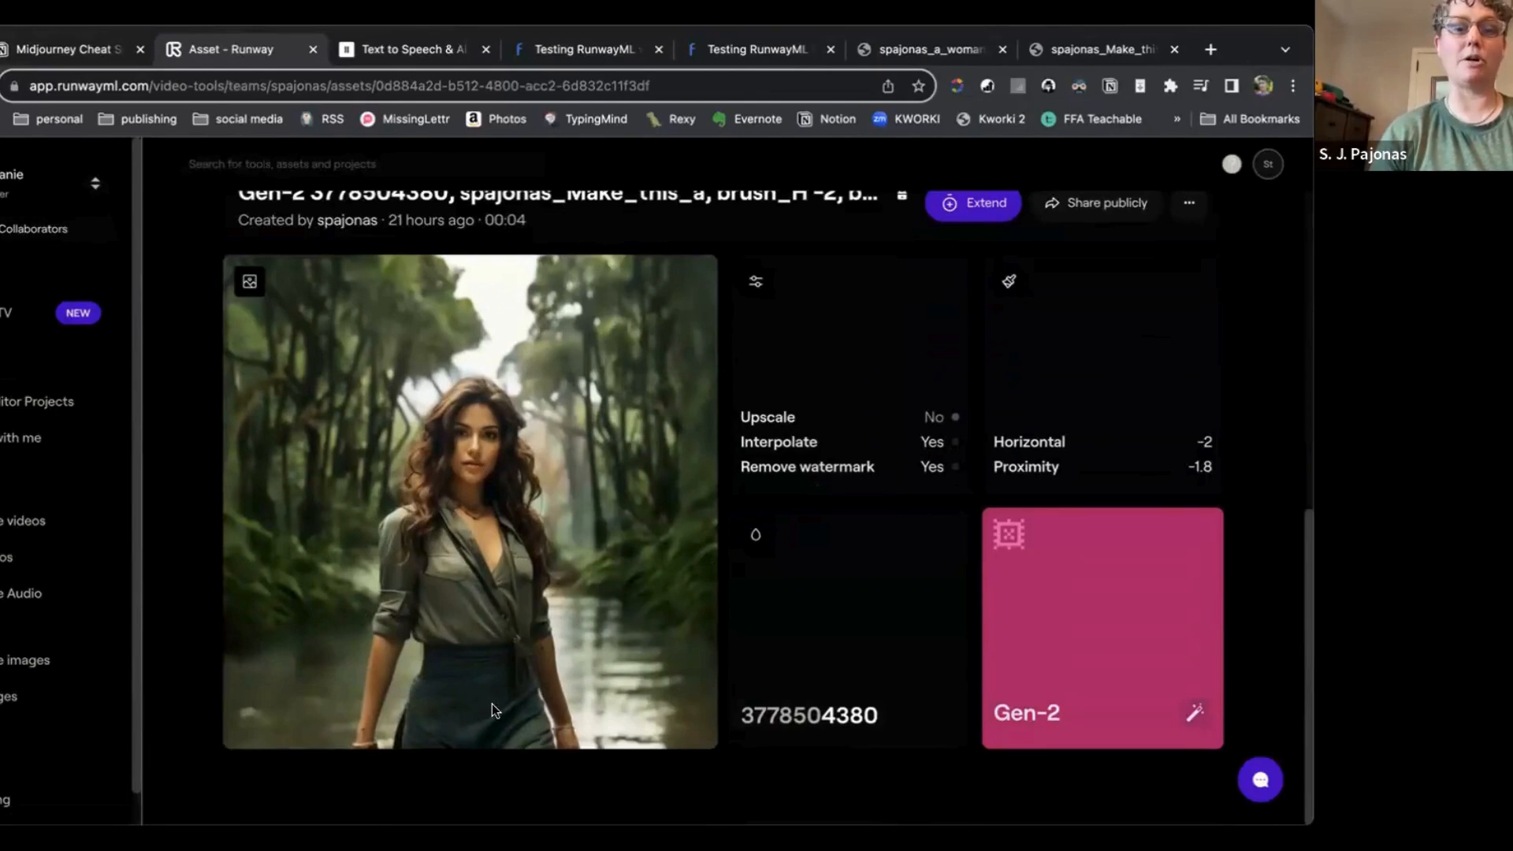
pyautogui.scroll(8, 422, 584)
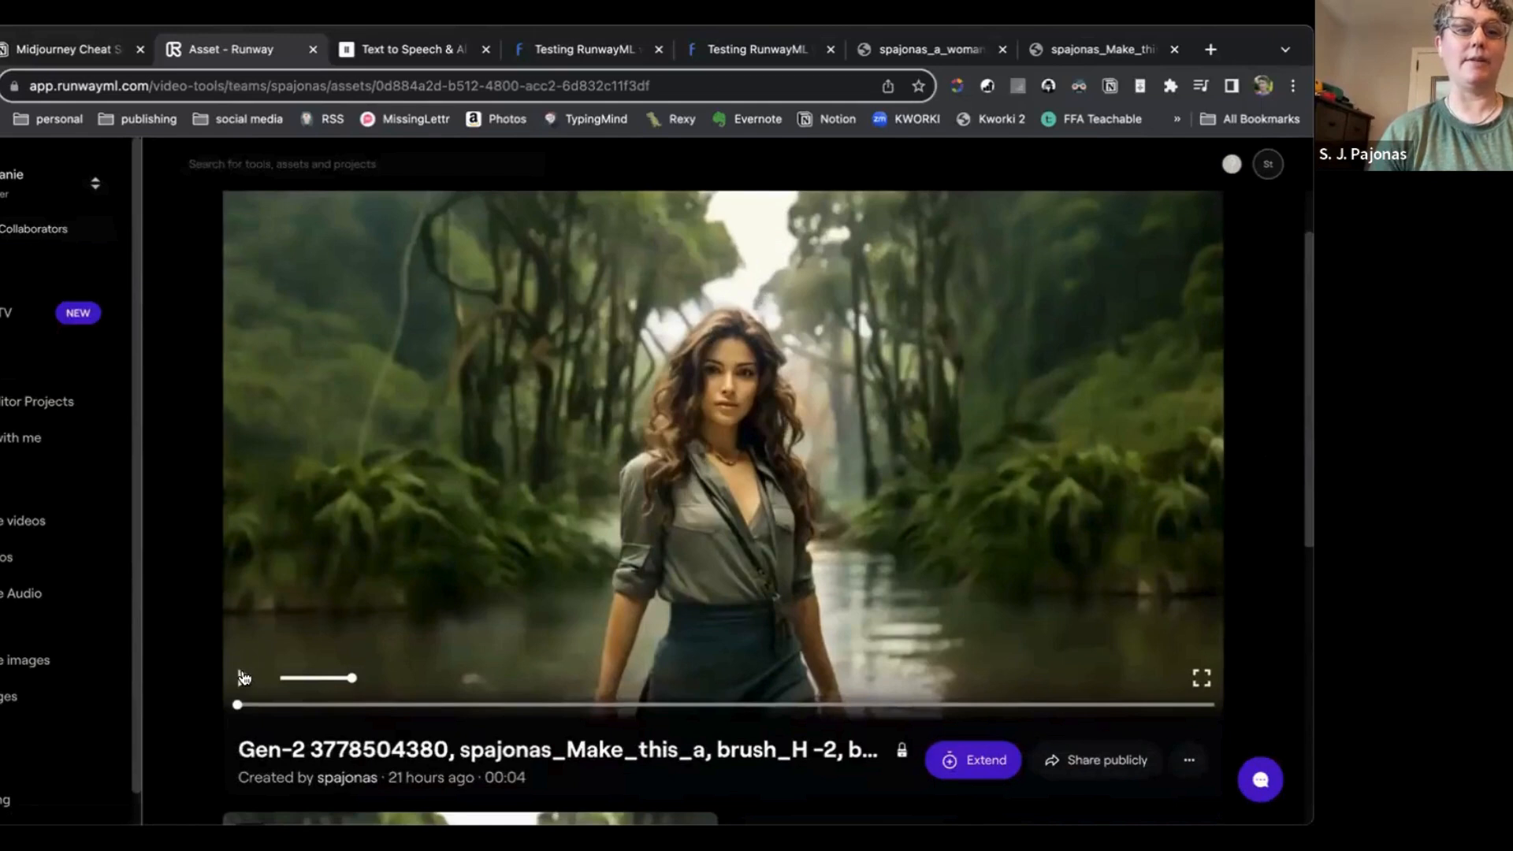
pyautogui.click(244, 678)
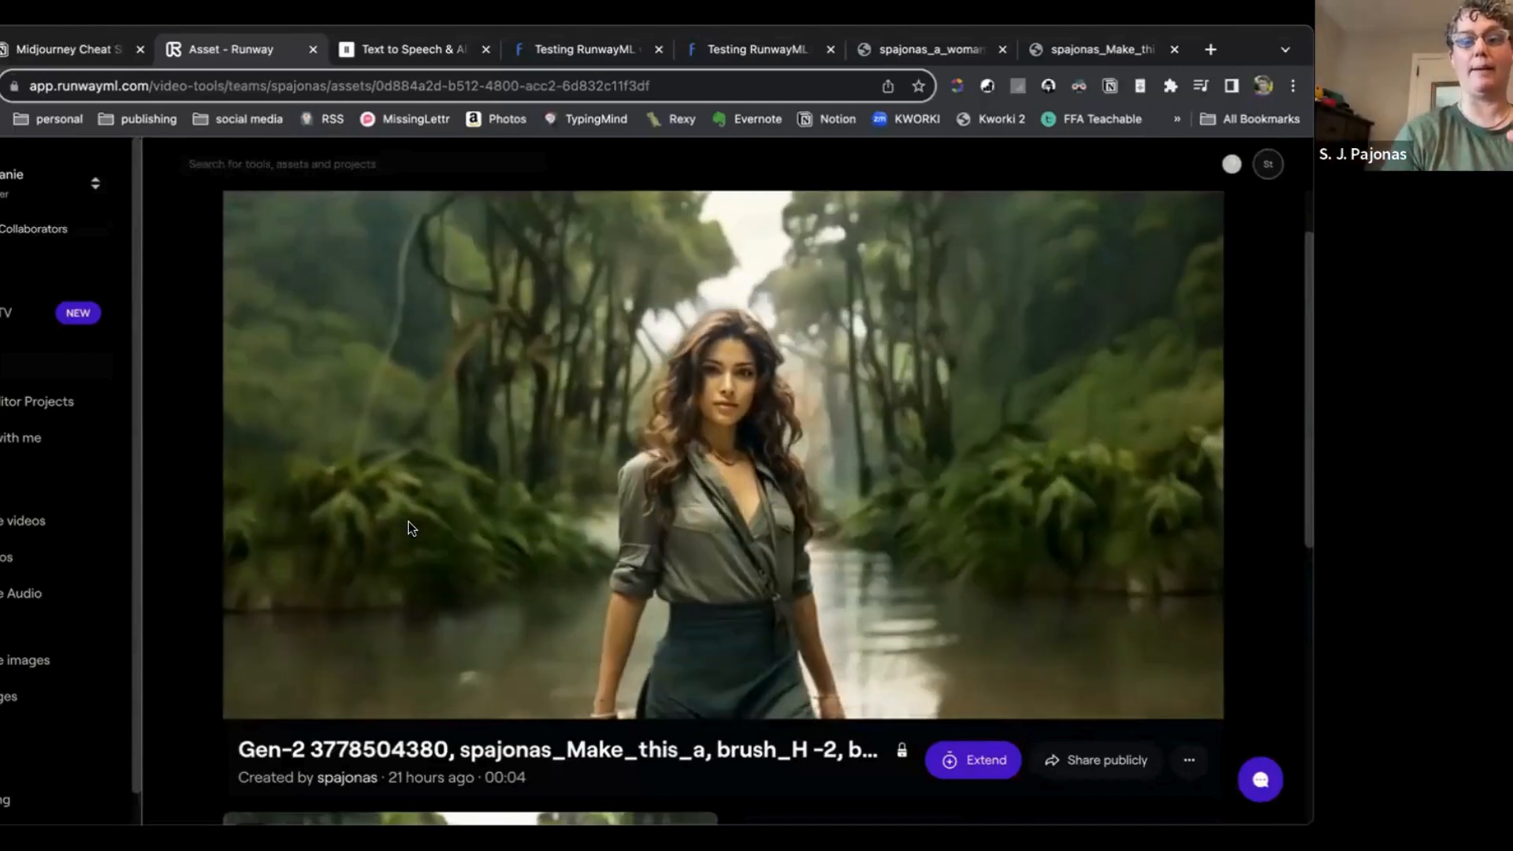
pyautogui.scroll(-3, 269, 478)
pyautogui.scroll(4, 270, 472)
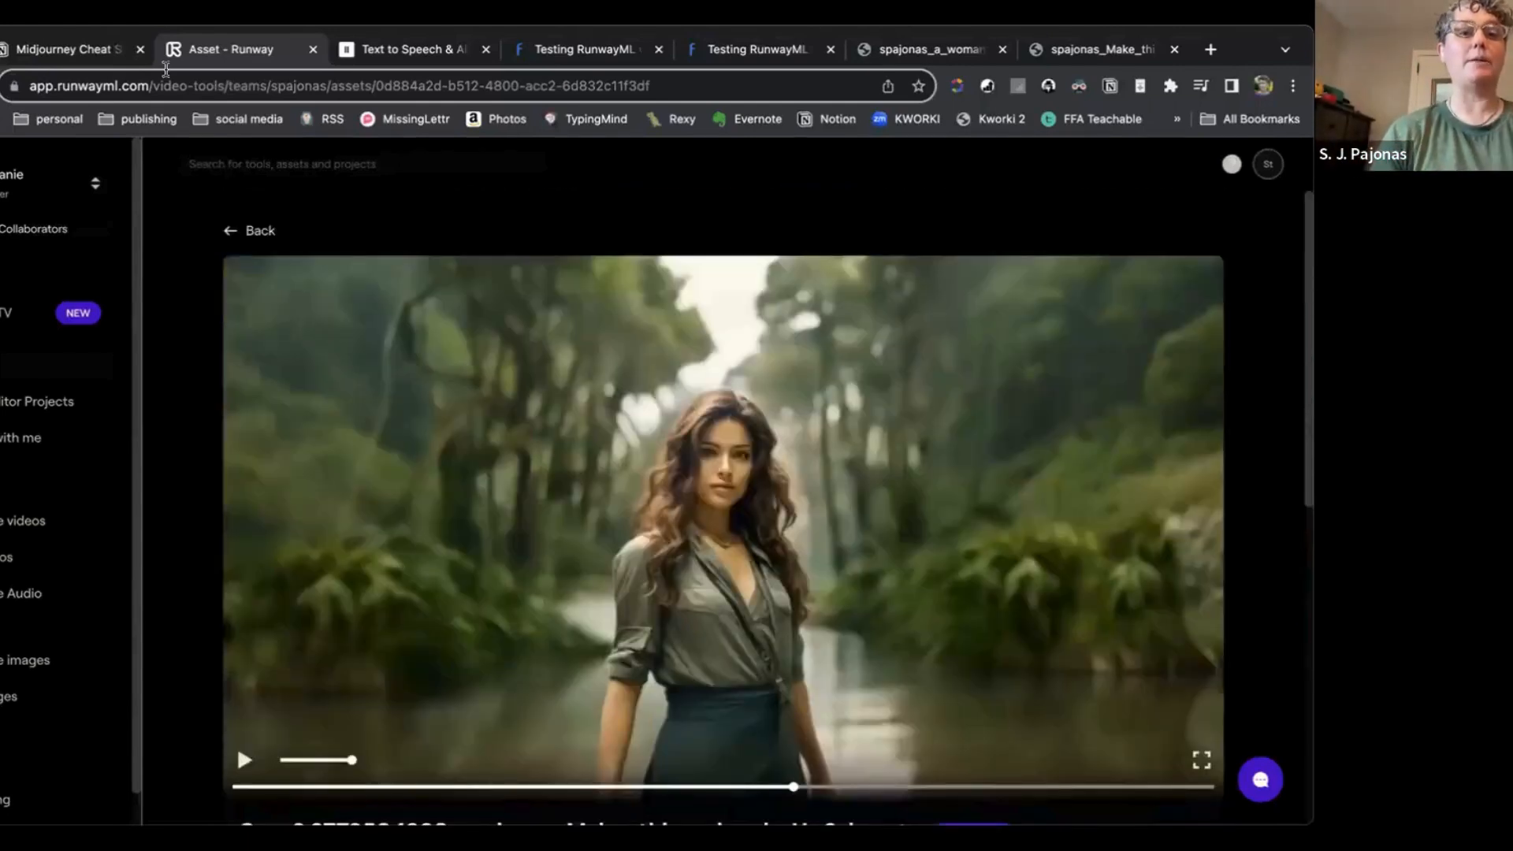
pyautogui.click(250, 229)
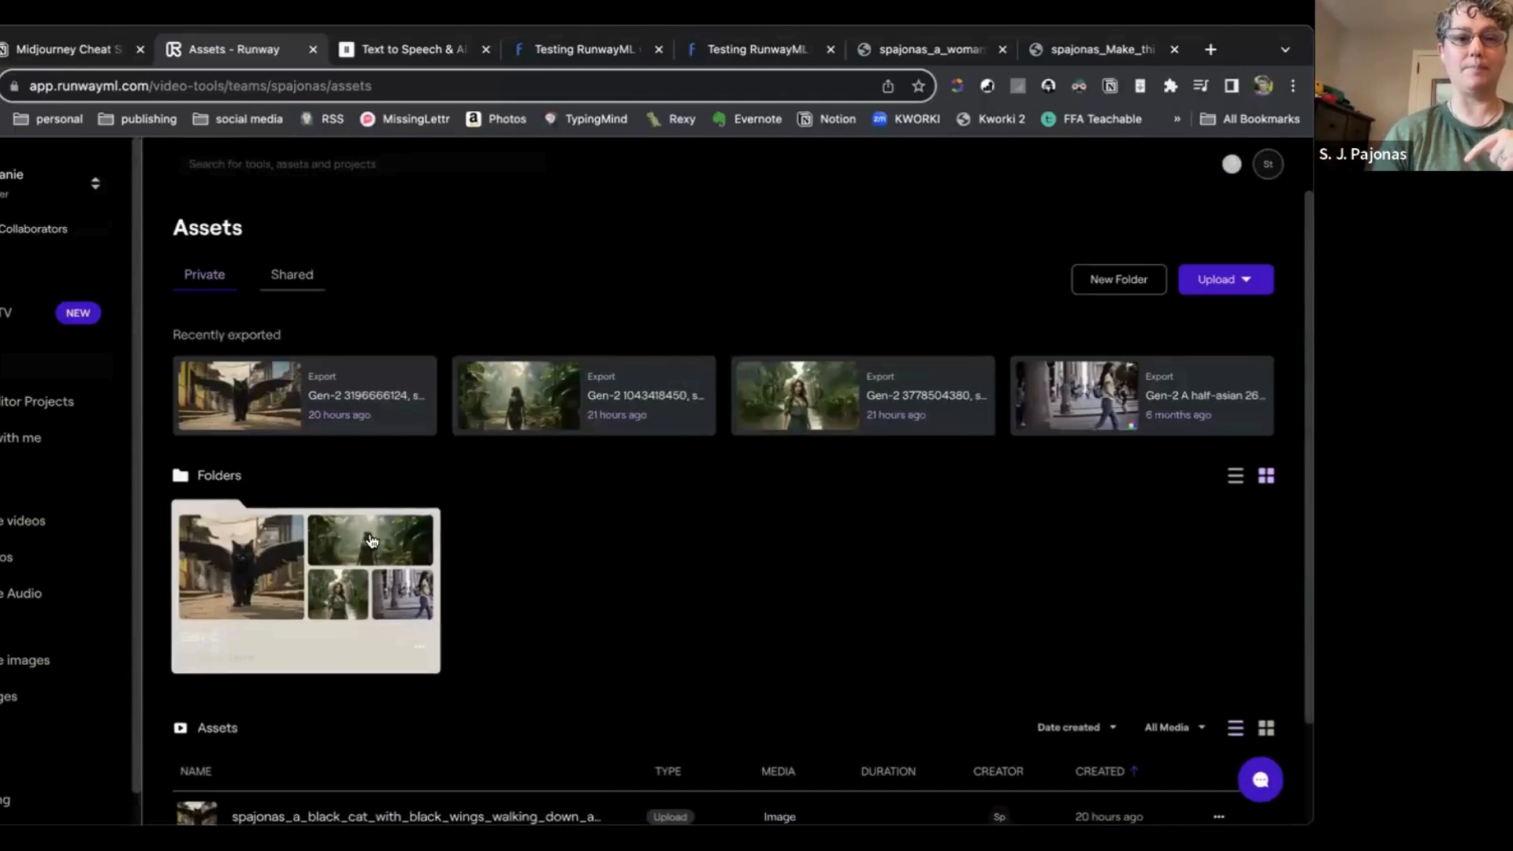
pyautogui.click(630, 410)
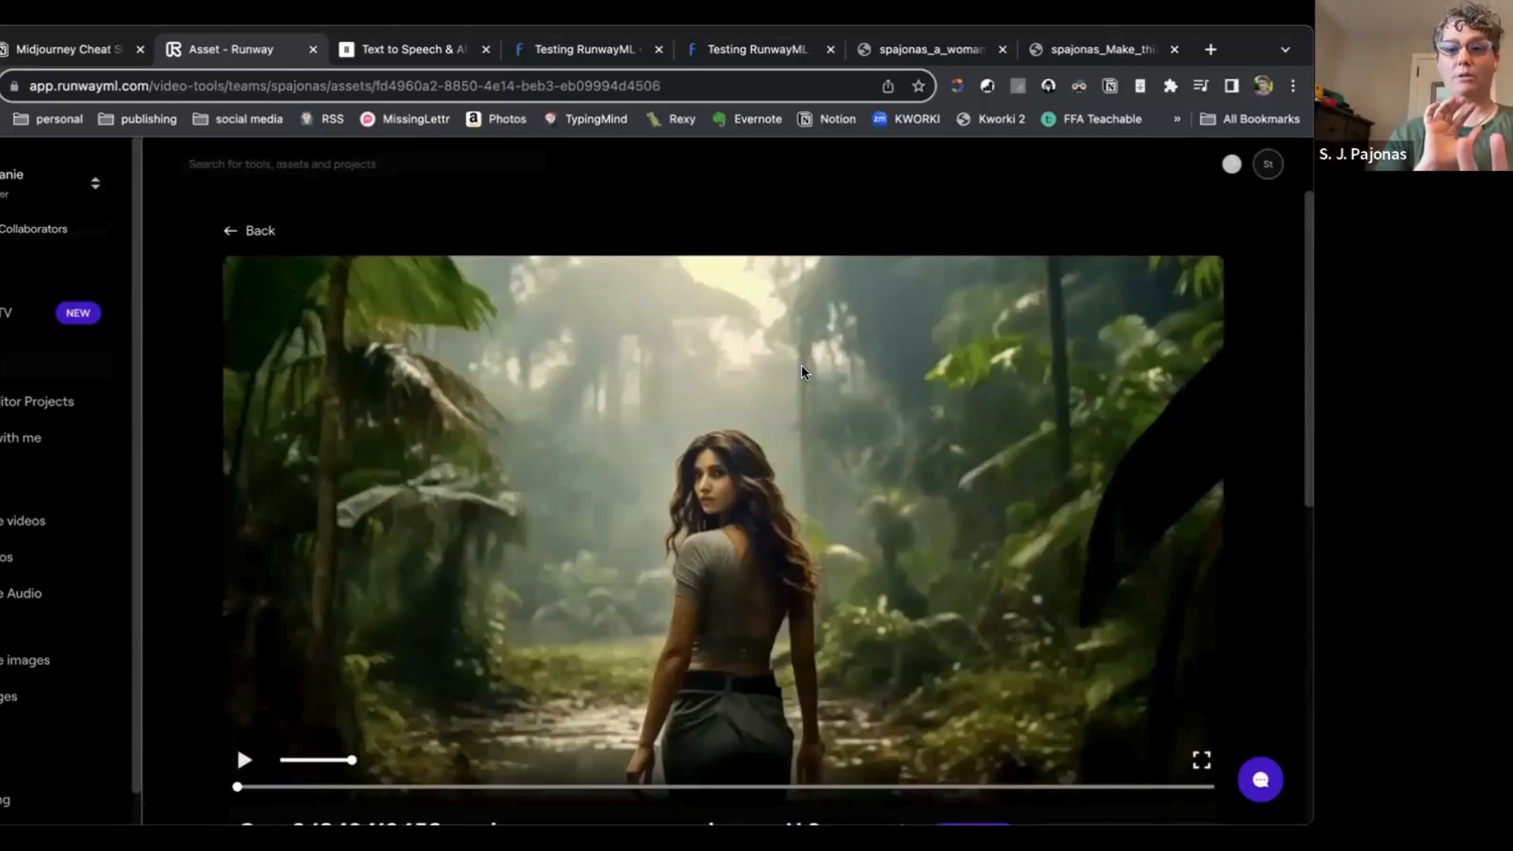
pyautogui.click(245, 761)
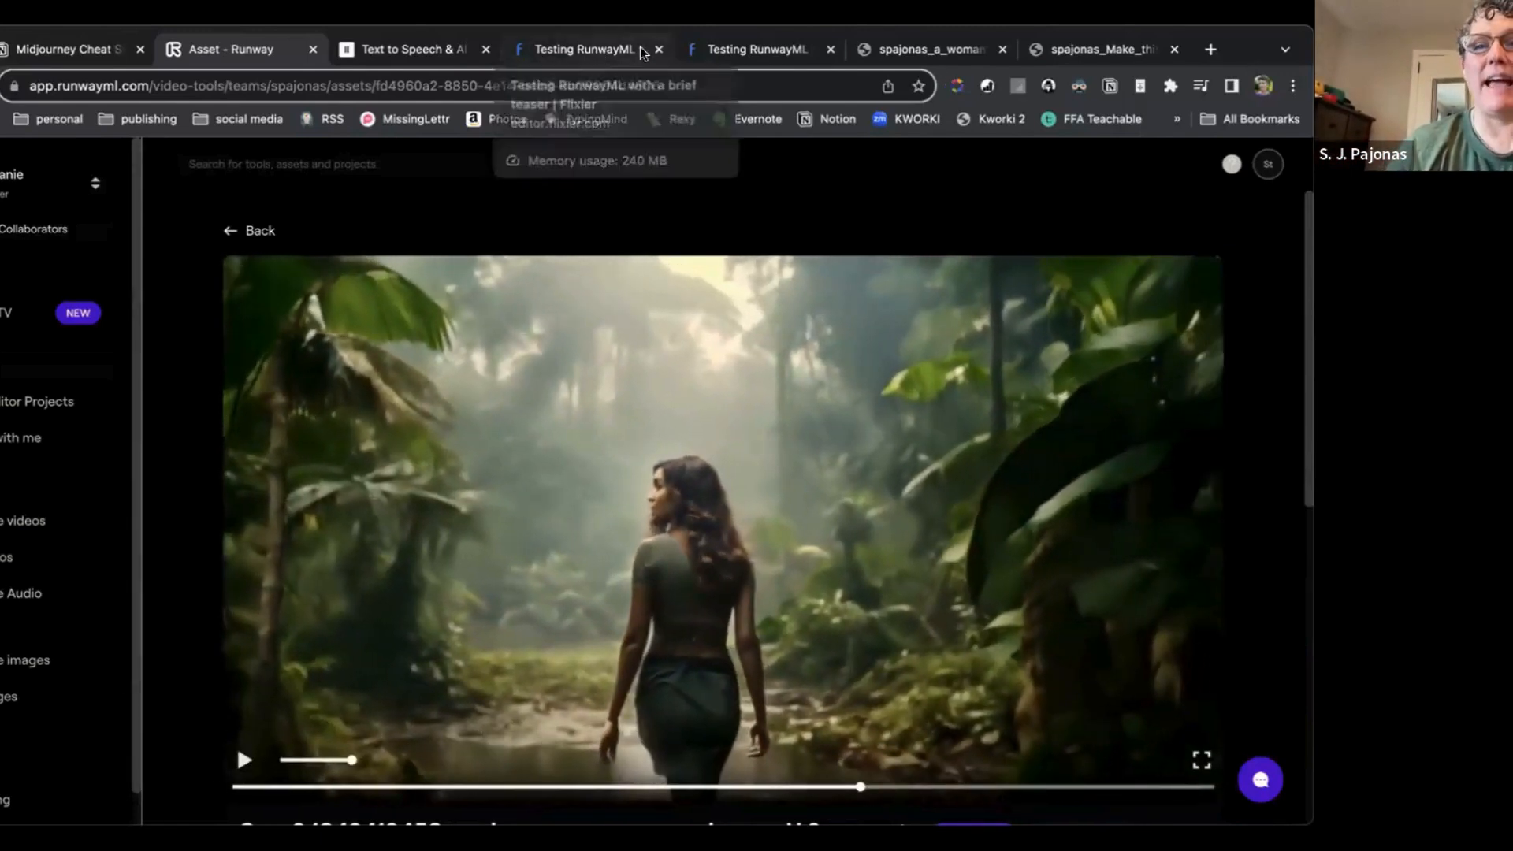
# Step: Switch to the Flixier project "Testing RunwayML with a brief teaser" and play the edited teaser
pyautogui.click(793, 50)
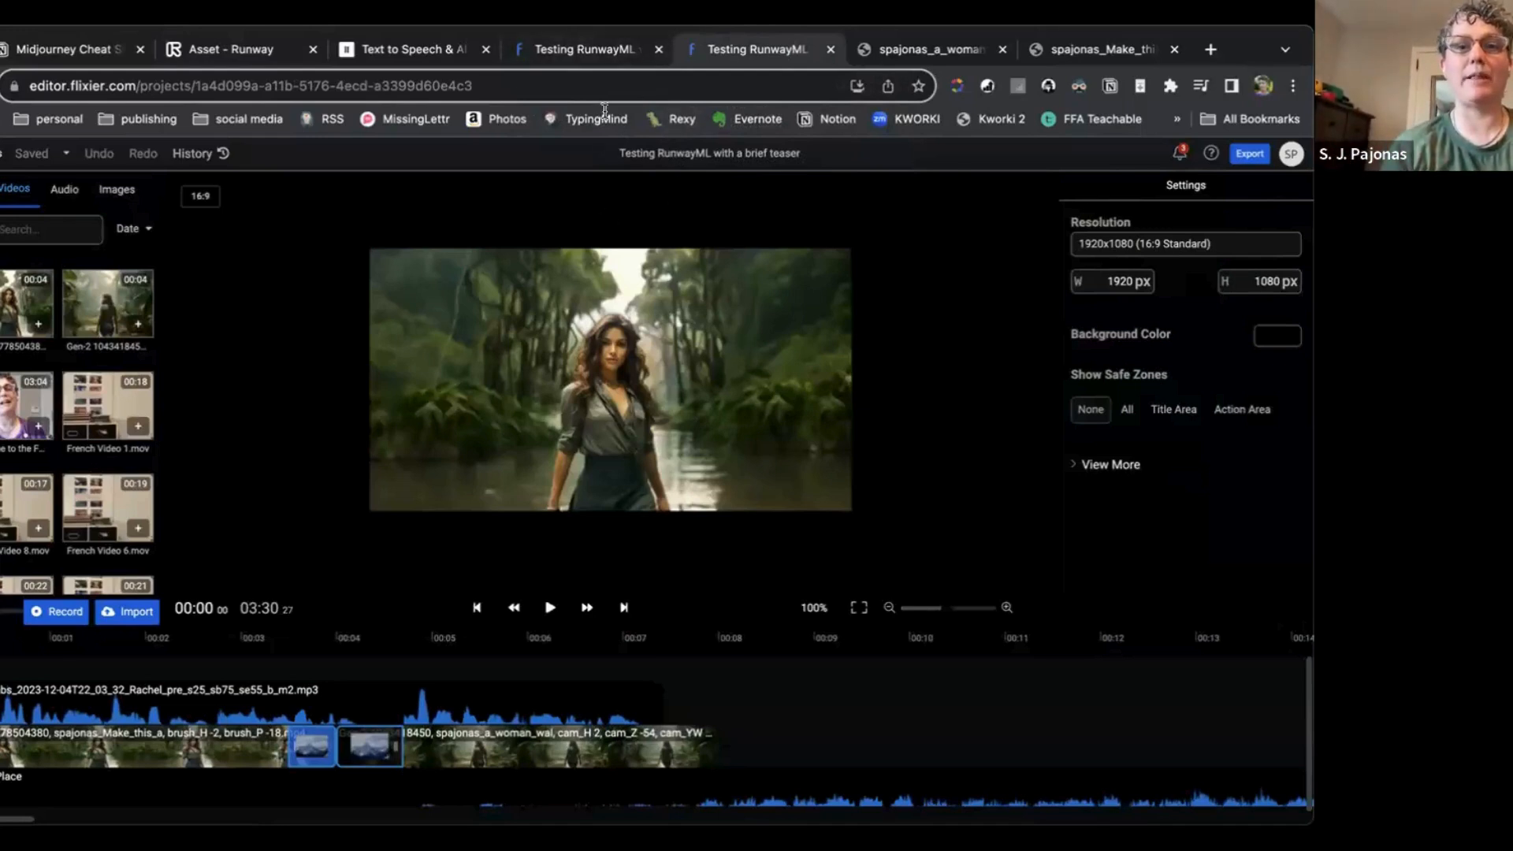
pyautogui.click(550, 607)
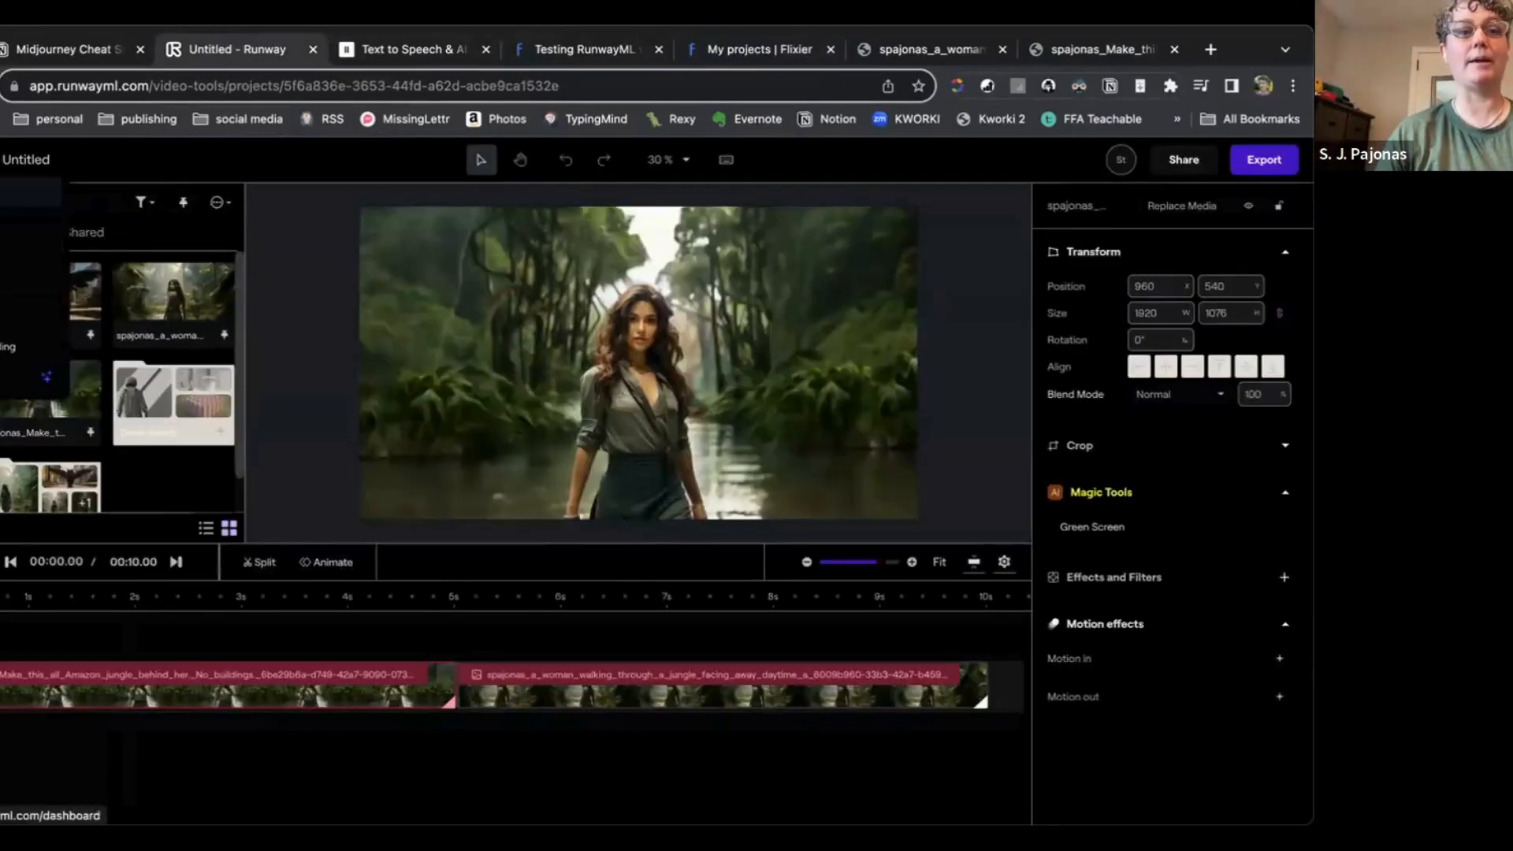
# Step: Open Runway's Text to Image tool from the dashboard and enter the prompt "A cat walking through the streets of Rio."
pyautogui.click(24, 192)
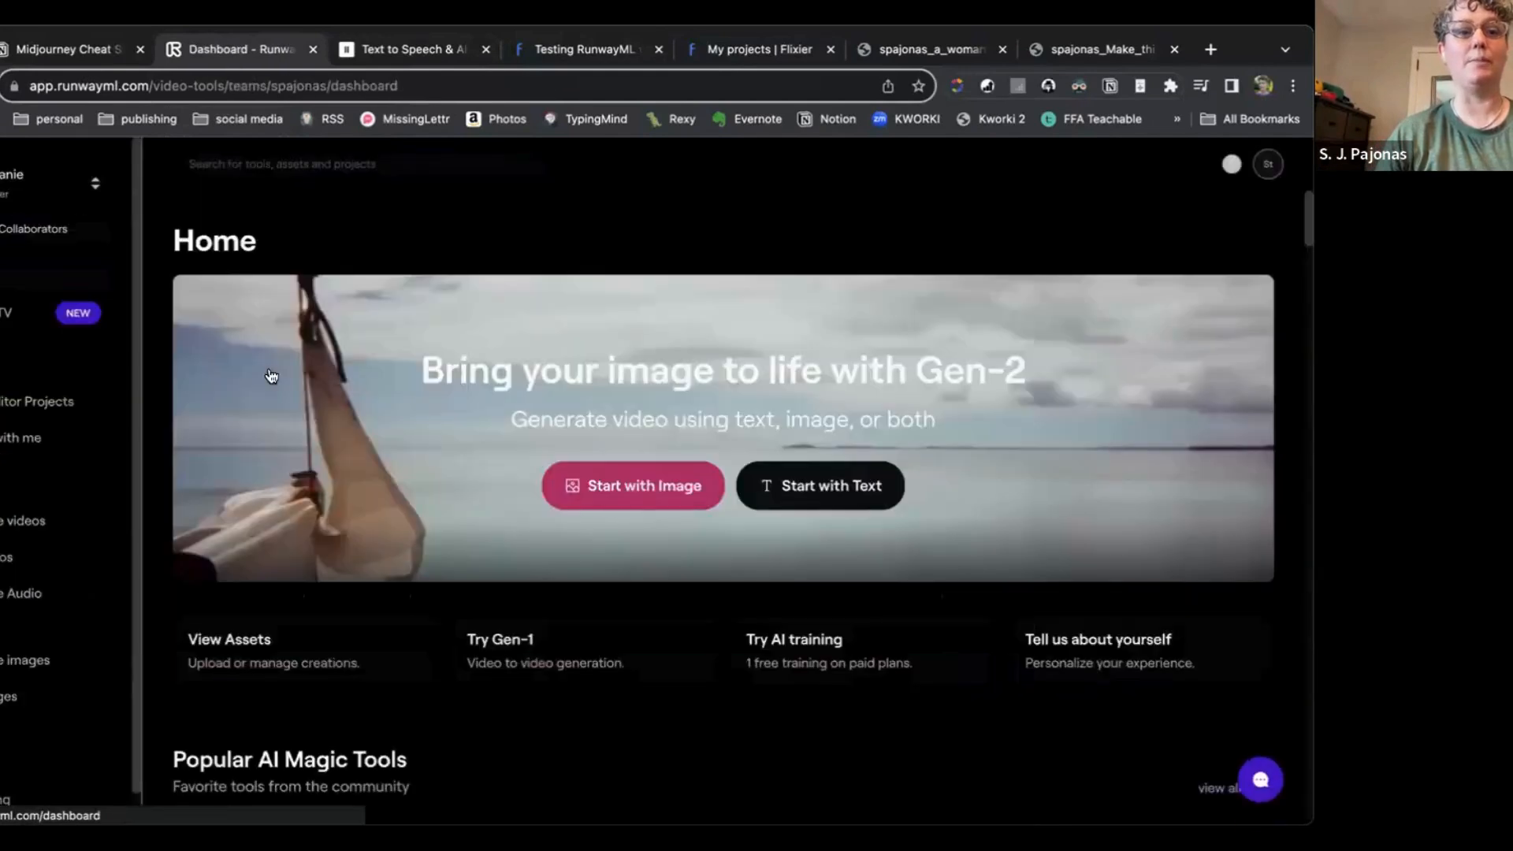
pyautogui.scroll(-1, 25, 394)
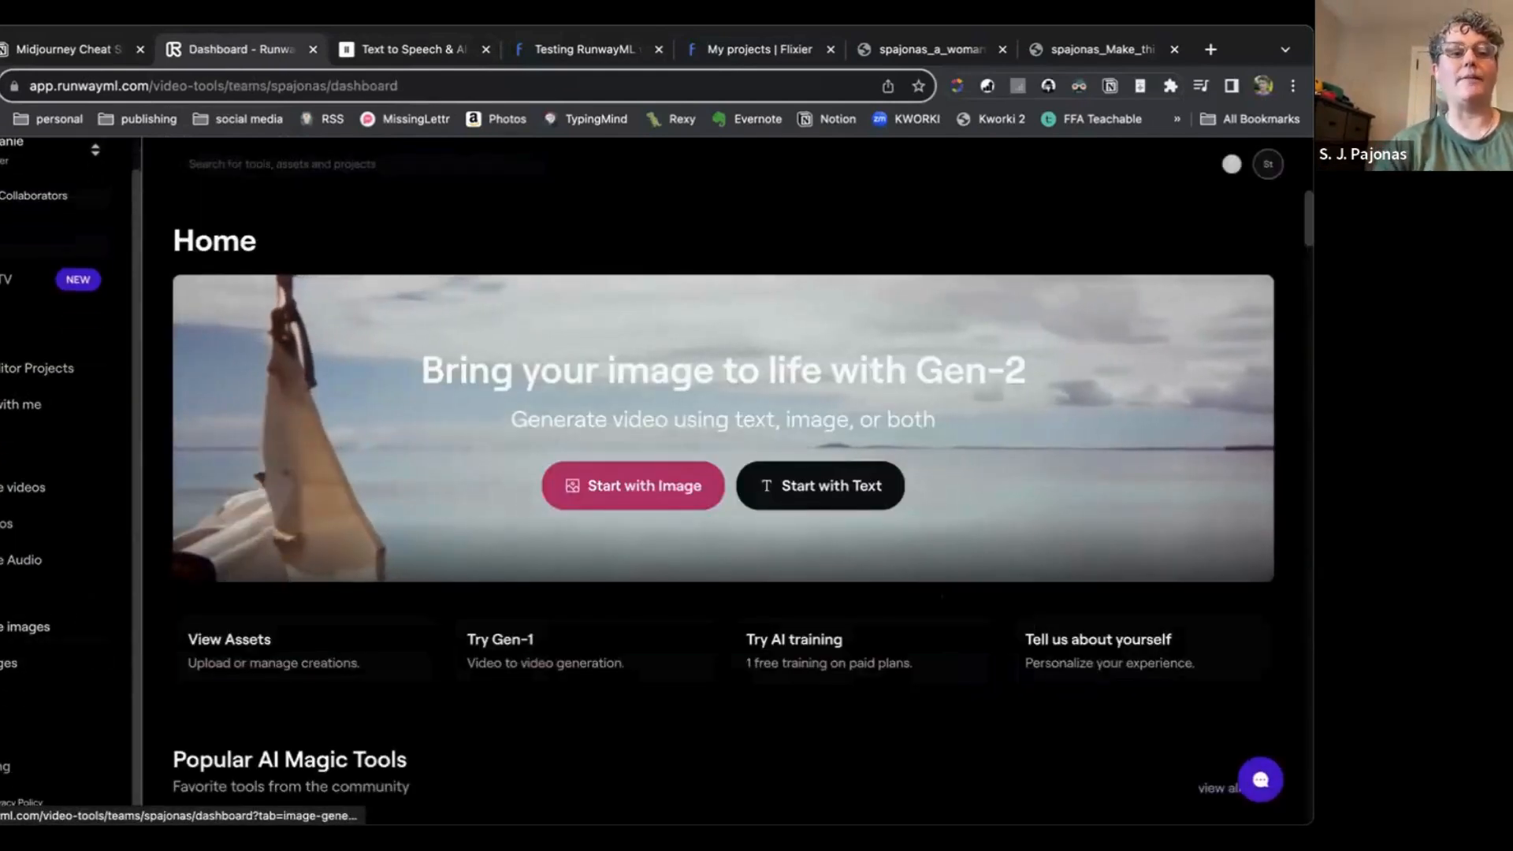
pyautogui.click(24, 627)
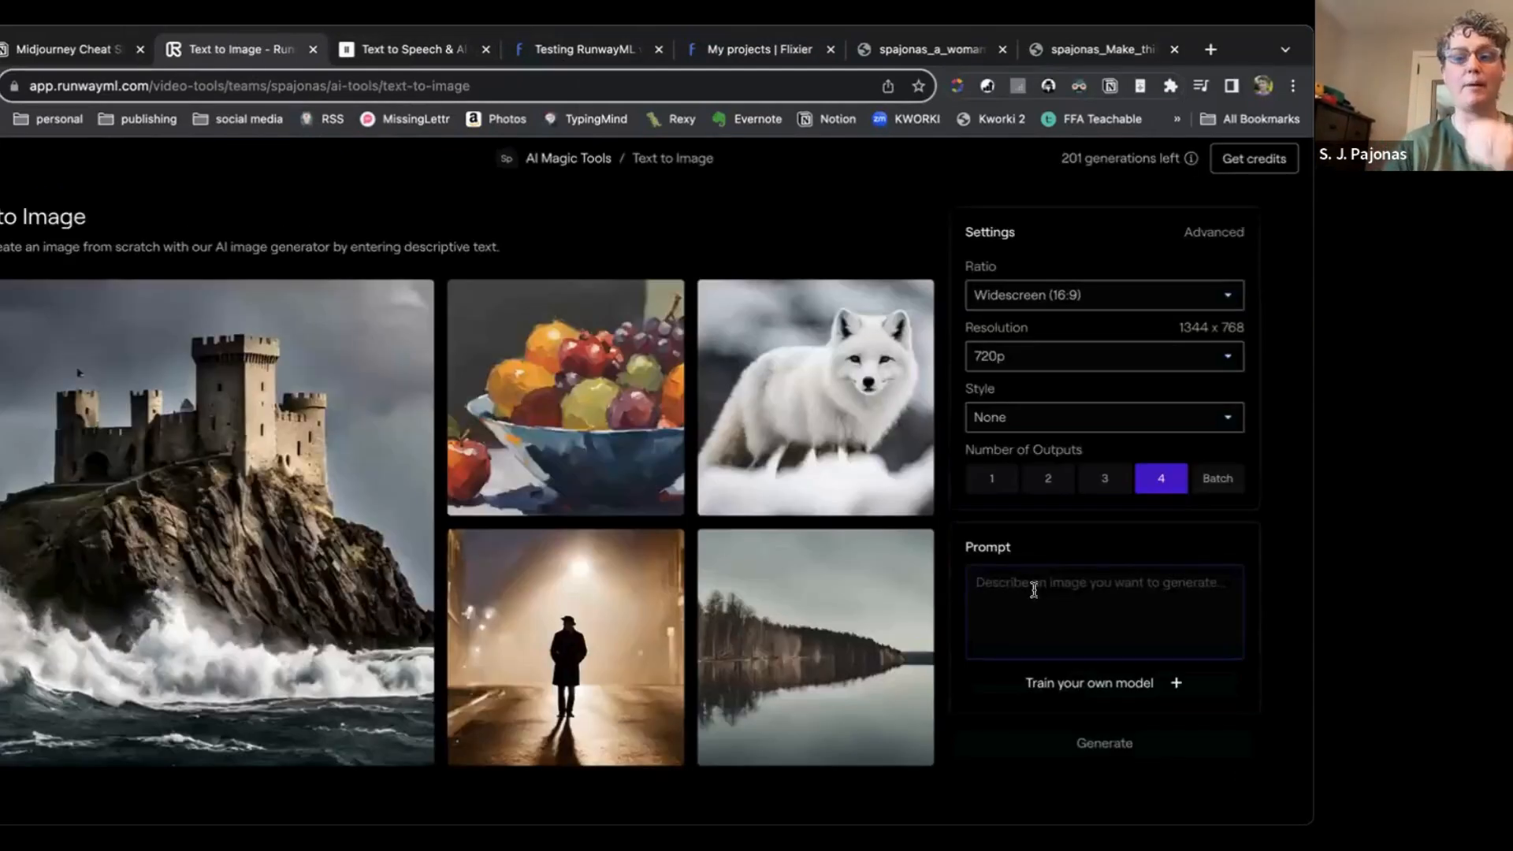
pyautogui.moveTo(1144, 684)
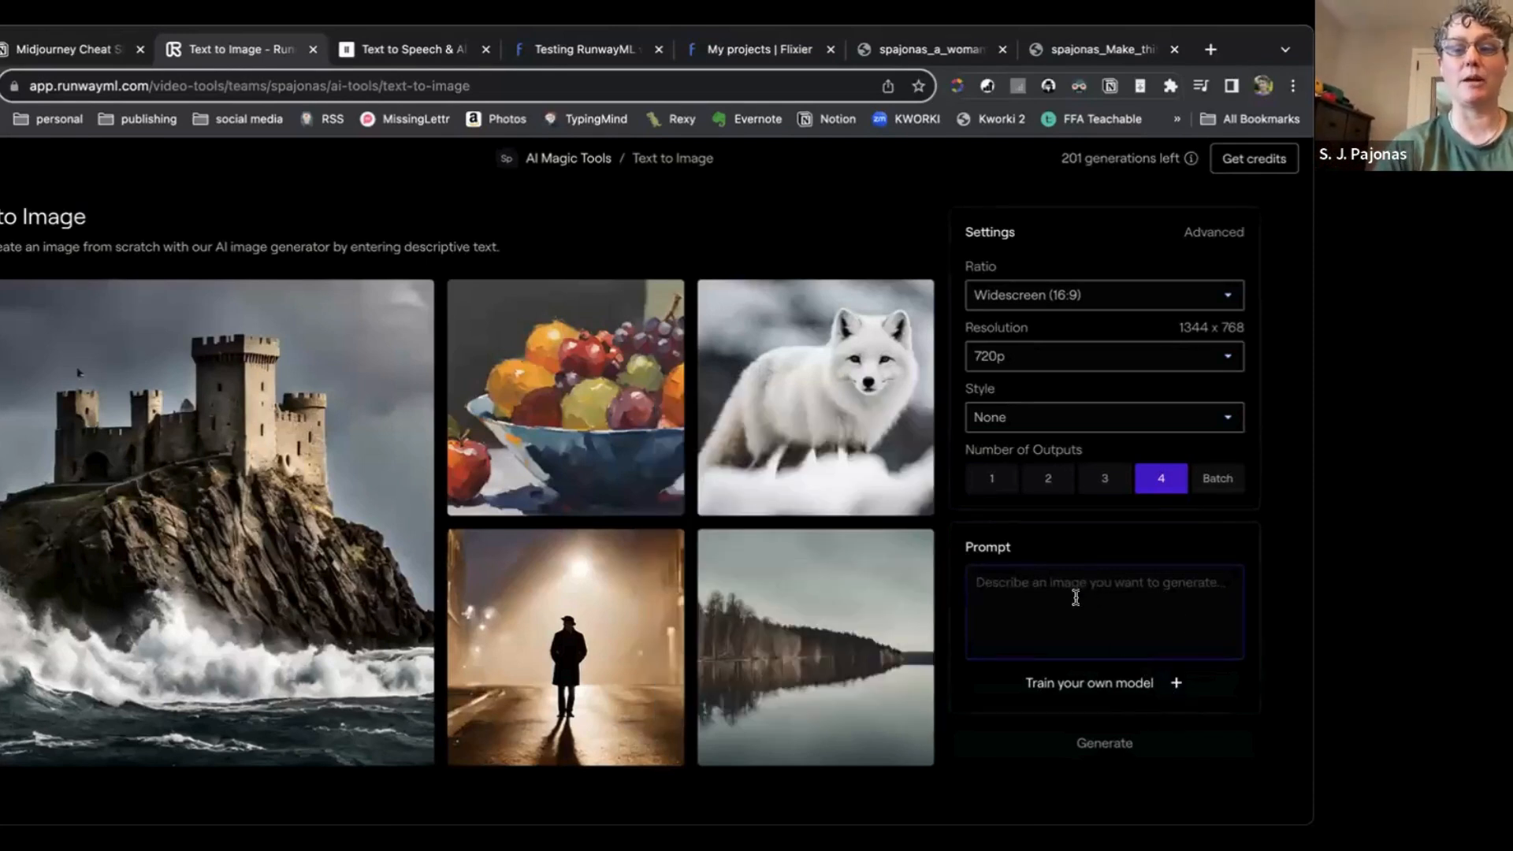
pyautogui.write('A')
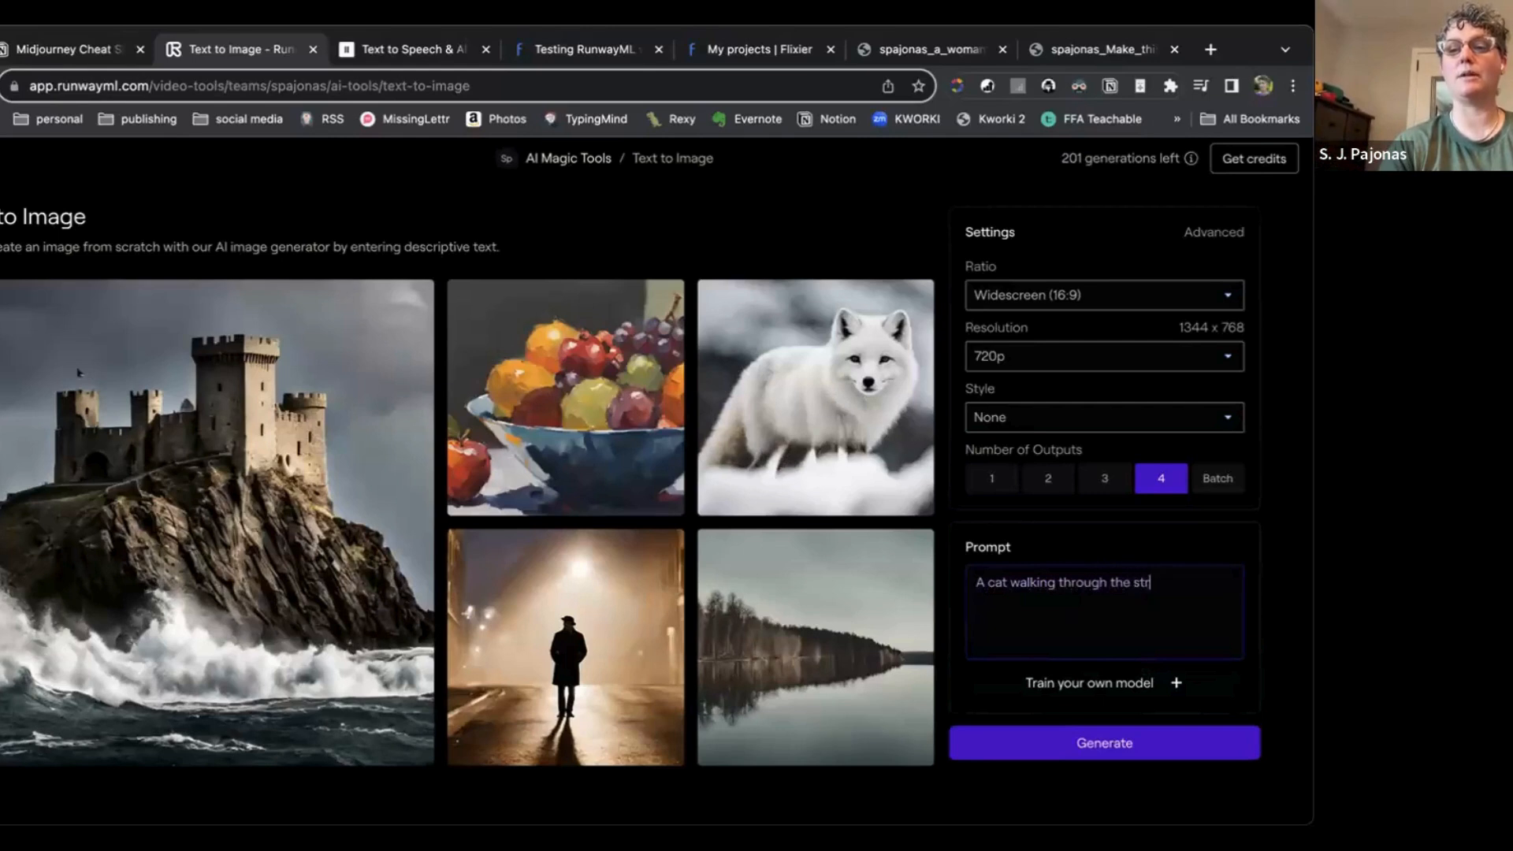
pyautogui.write('cat walking through the streets of Rio.')
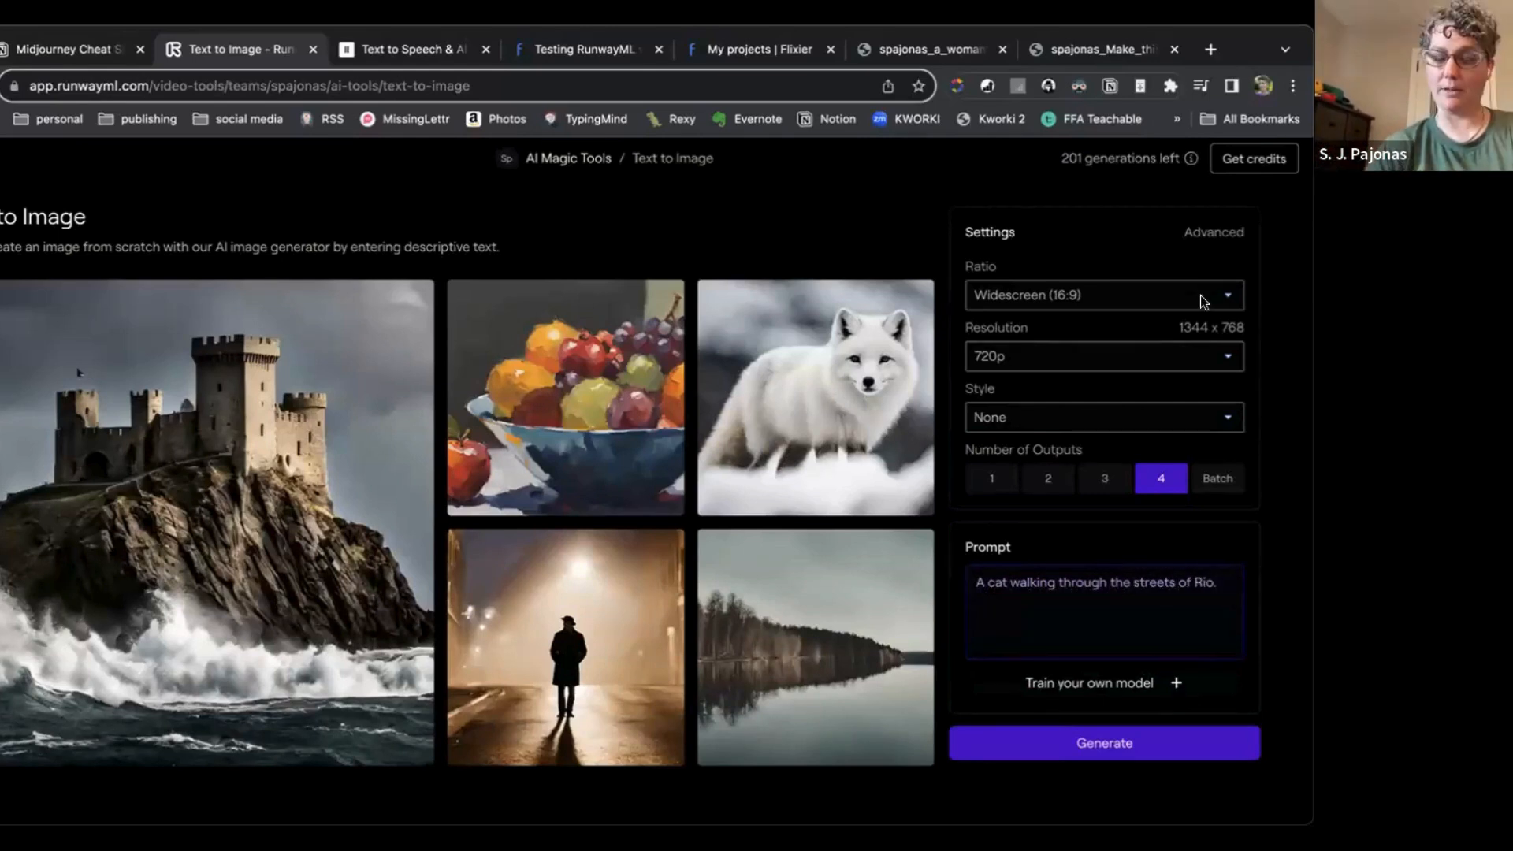
# Step: Set the image style to Sci-fi Art and generate four widescreen images from the cat prompt
pyautogui.click(1043, 420)
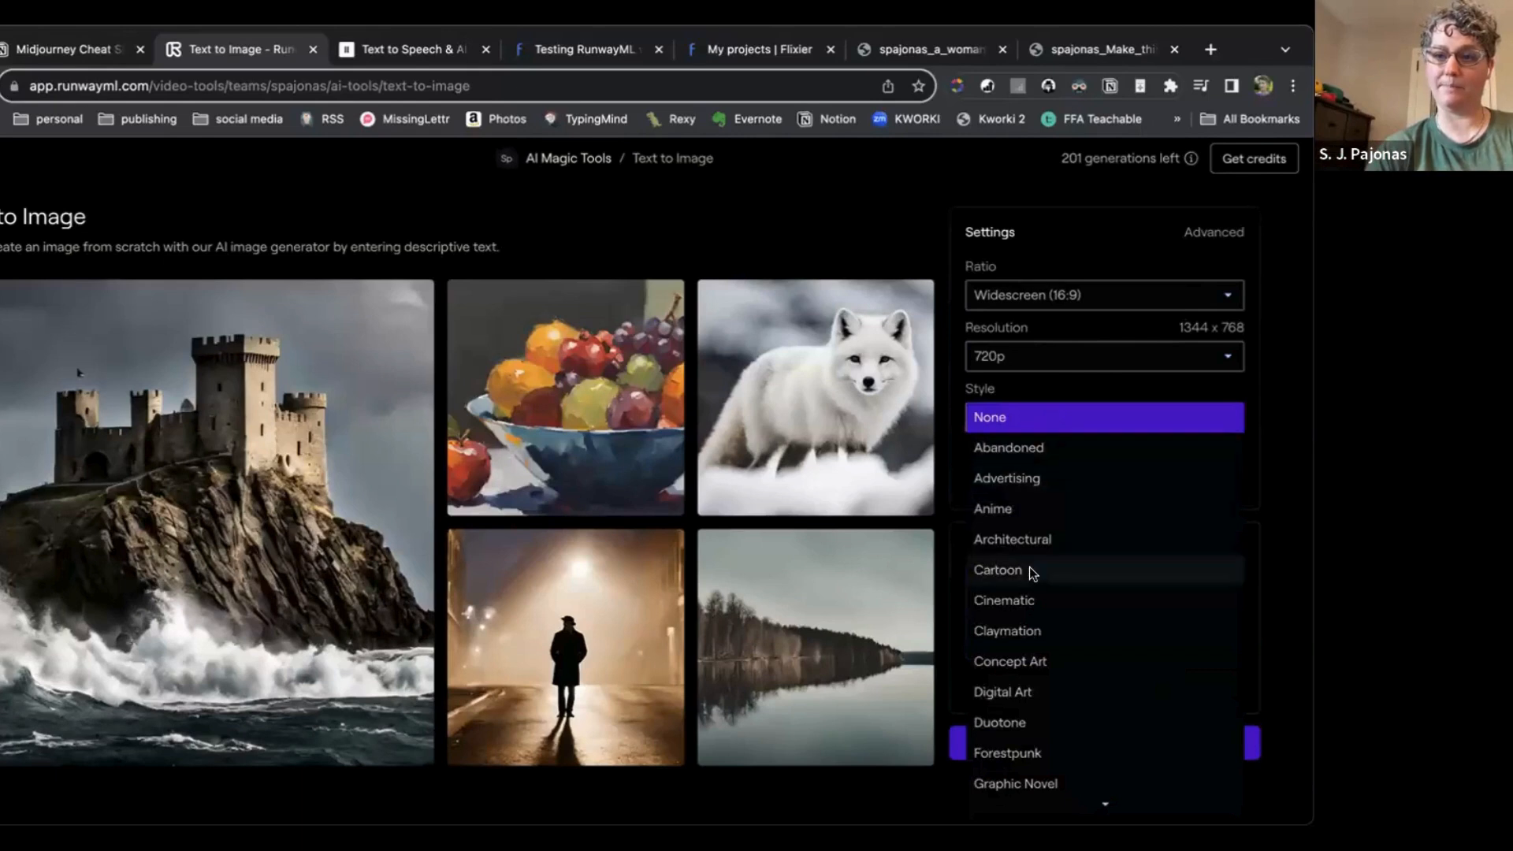
pyautogui.scroll(-5, 1029, 566)
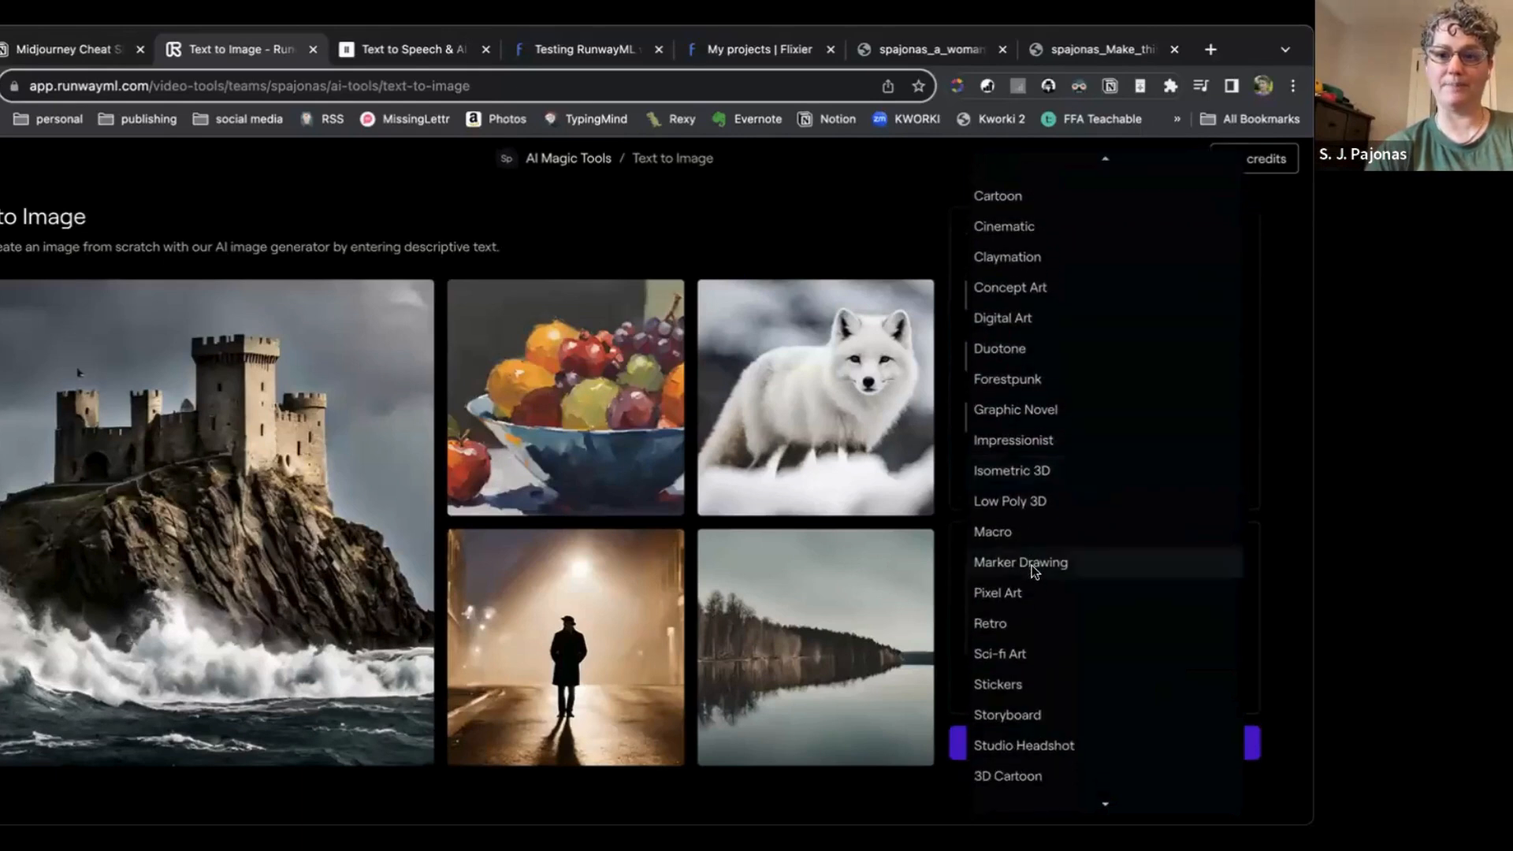
pyautogui.scroll(-1, 1032, 568)
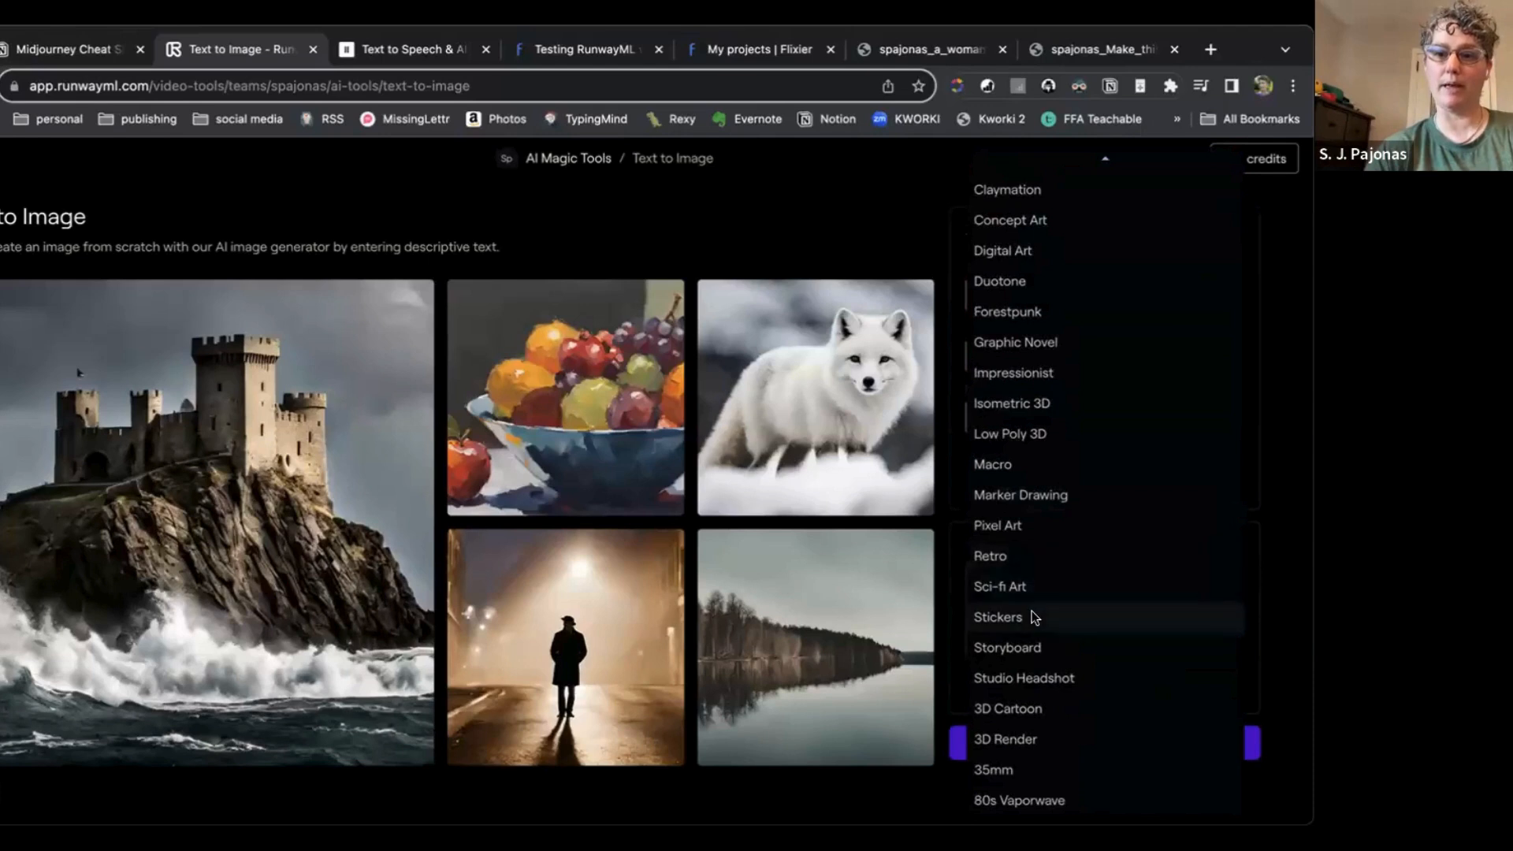
pyautogui.click(1044, 586)
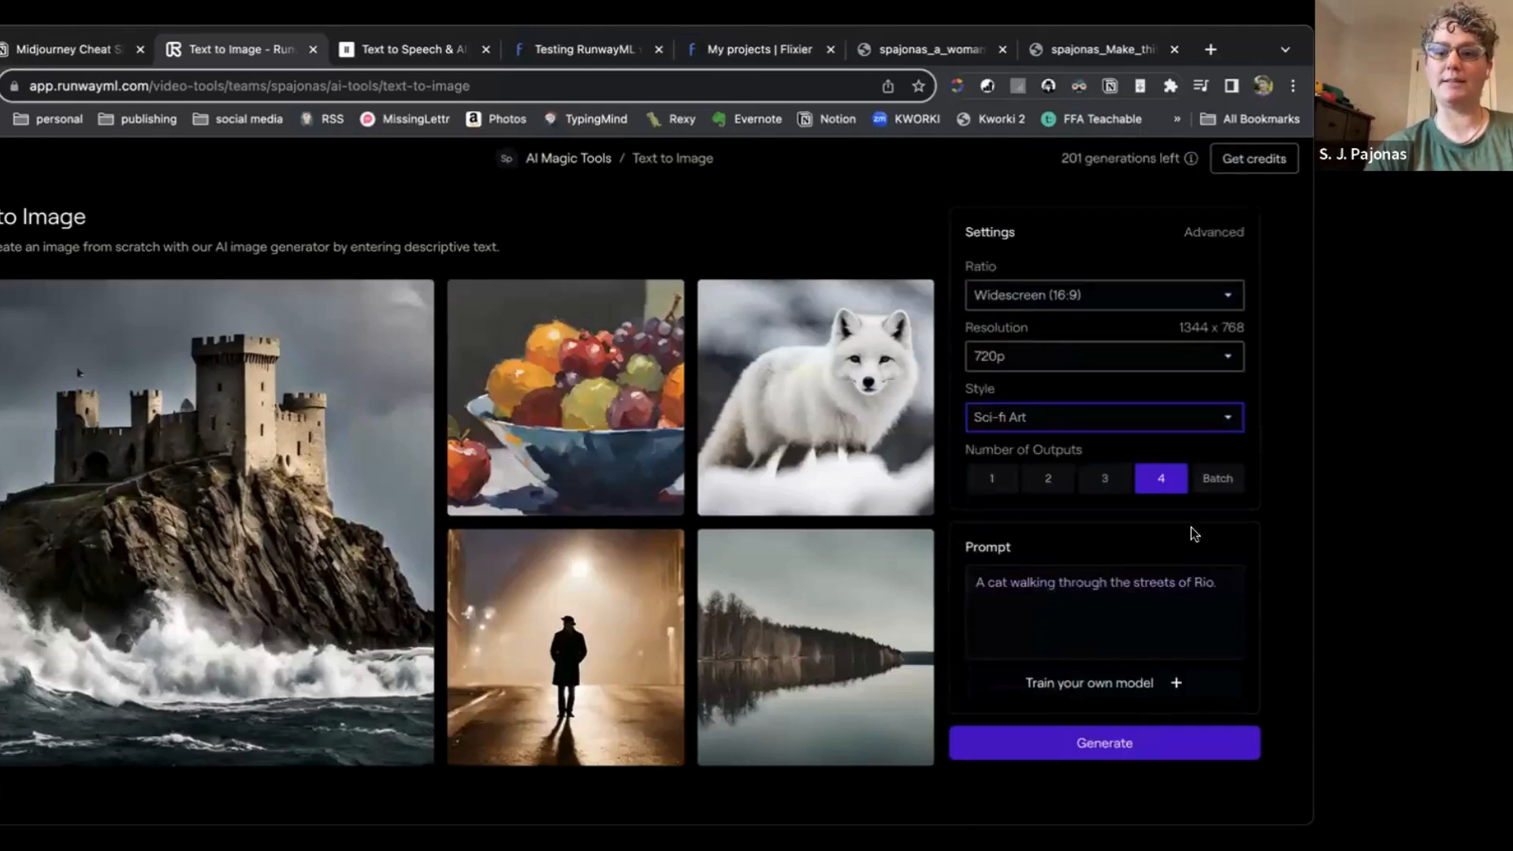
pyautogui.click(1129, 752)
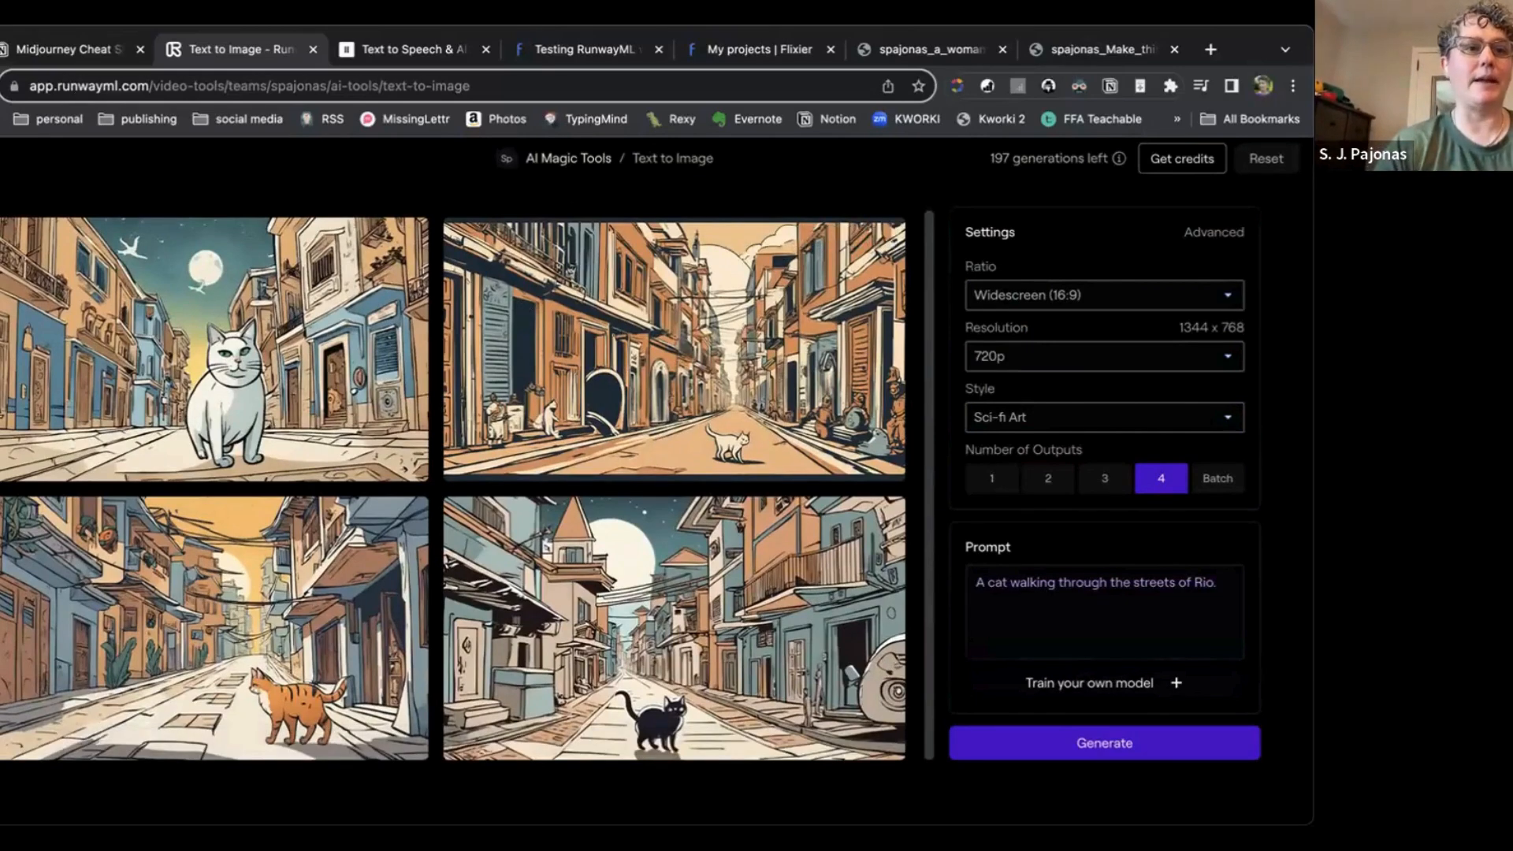
# Step: Return to the Runway dashboard and start a Gen-2 video generation from an image
pyautogui.click(1, 158)
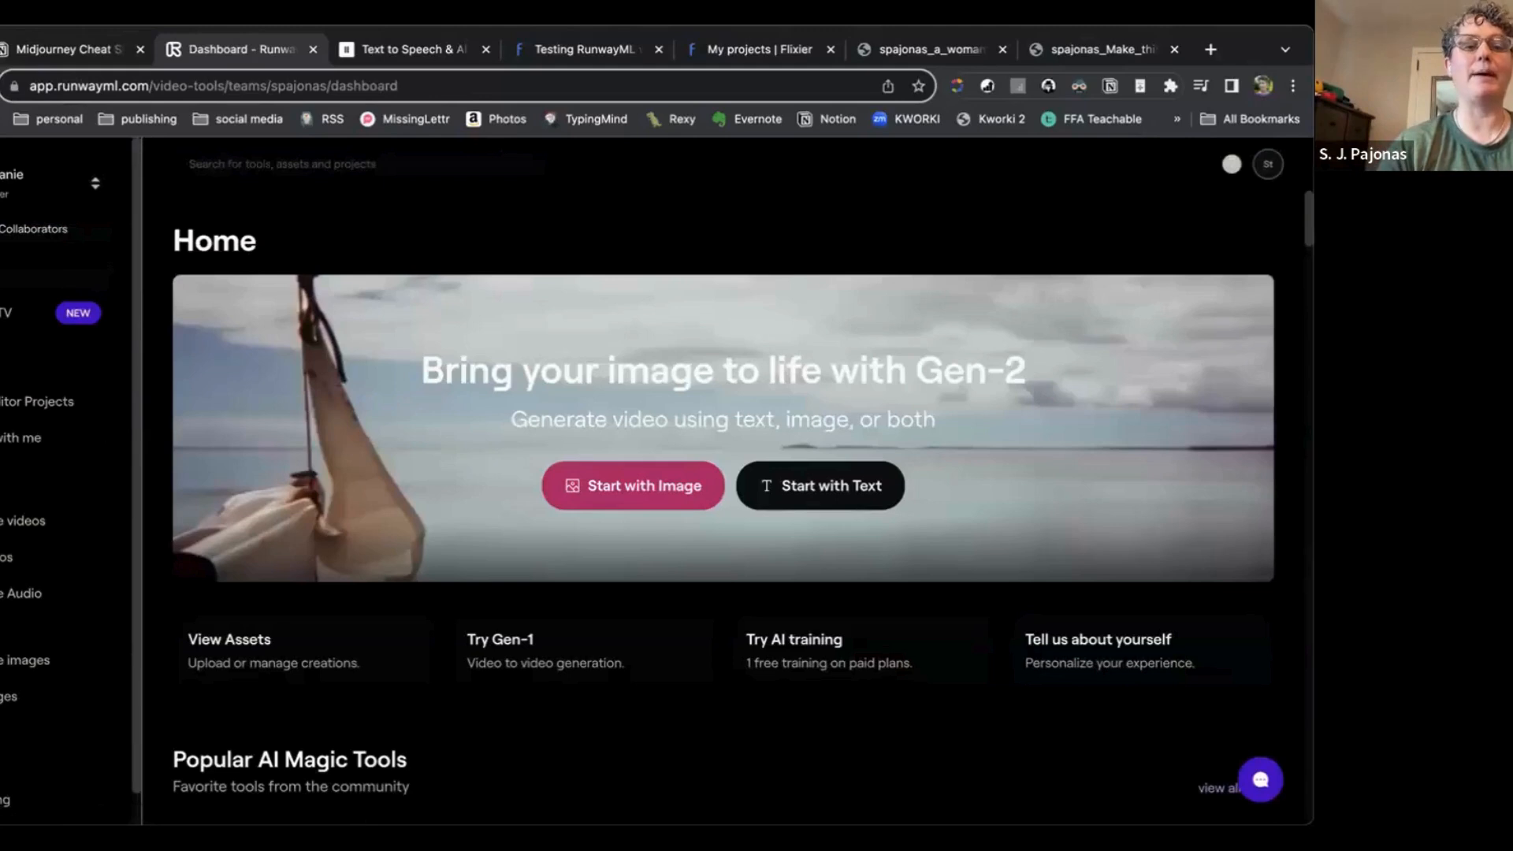
pyautogui.click(23, 521)
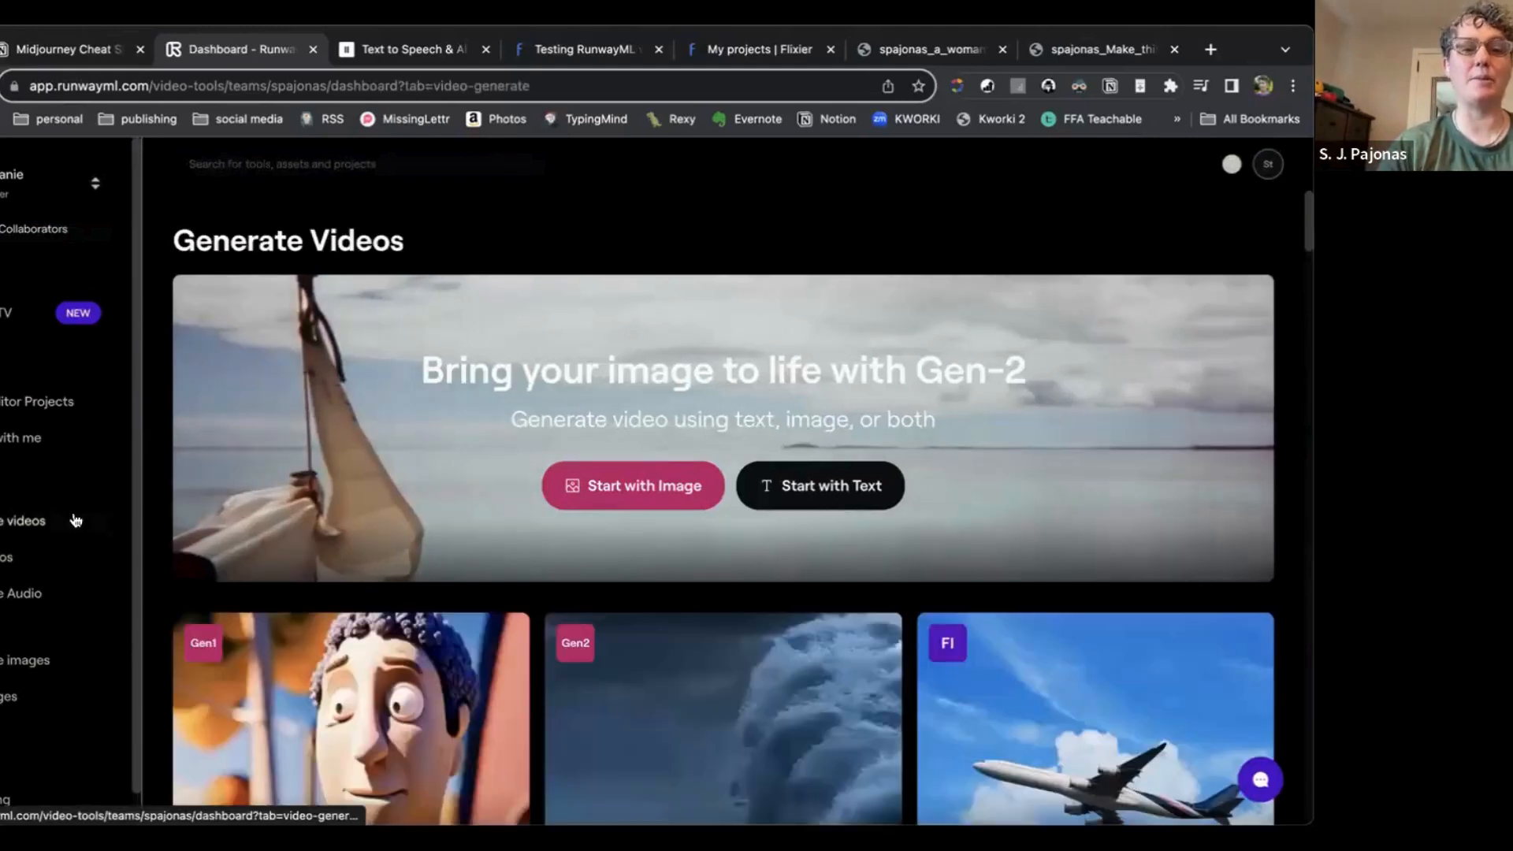
pyautogui.click(638, 491)
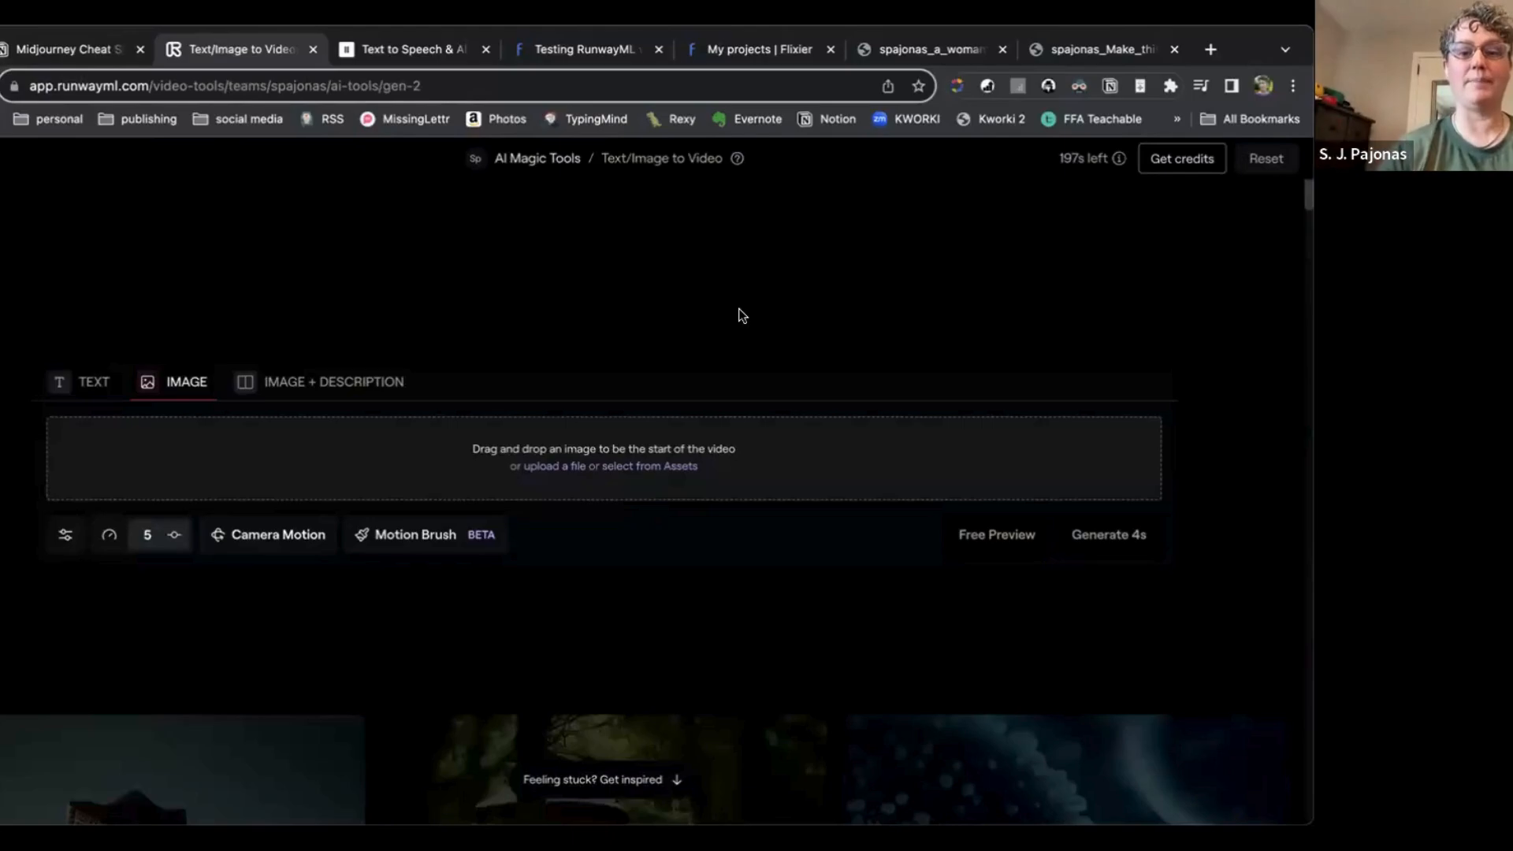
# Step: Switch to Discord and open the Midjourney sandstorm image and the image of the woman in the desert at full size in the browser
pyautogui.press('super+Tab')
pyautogui.click(672, 382)
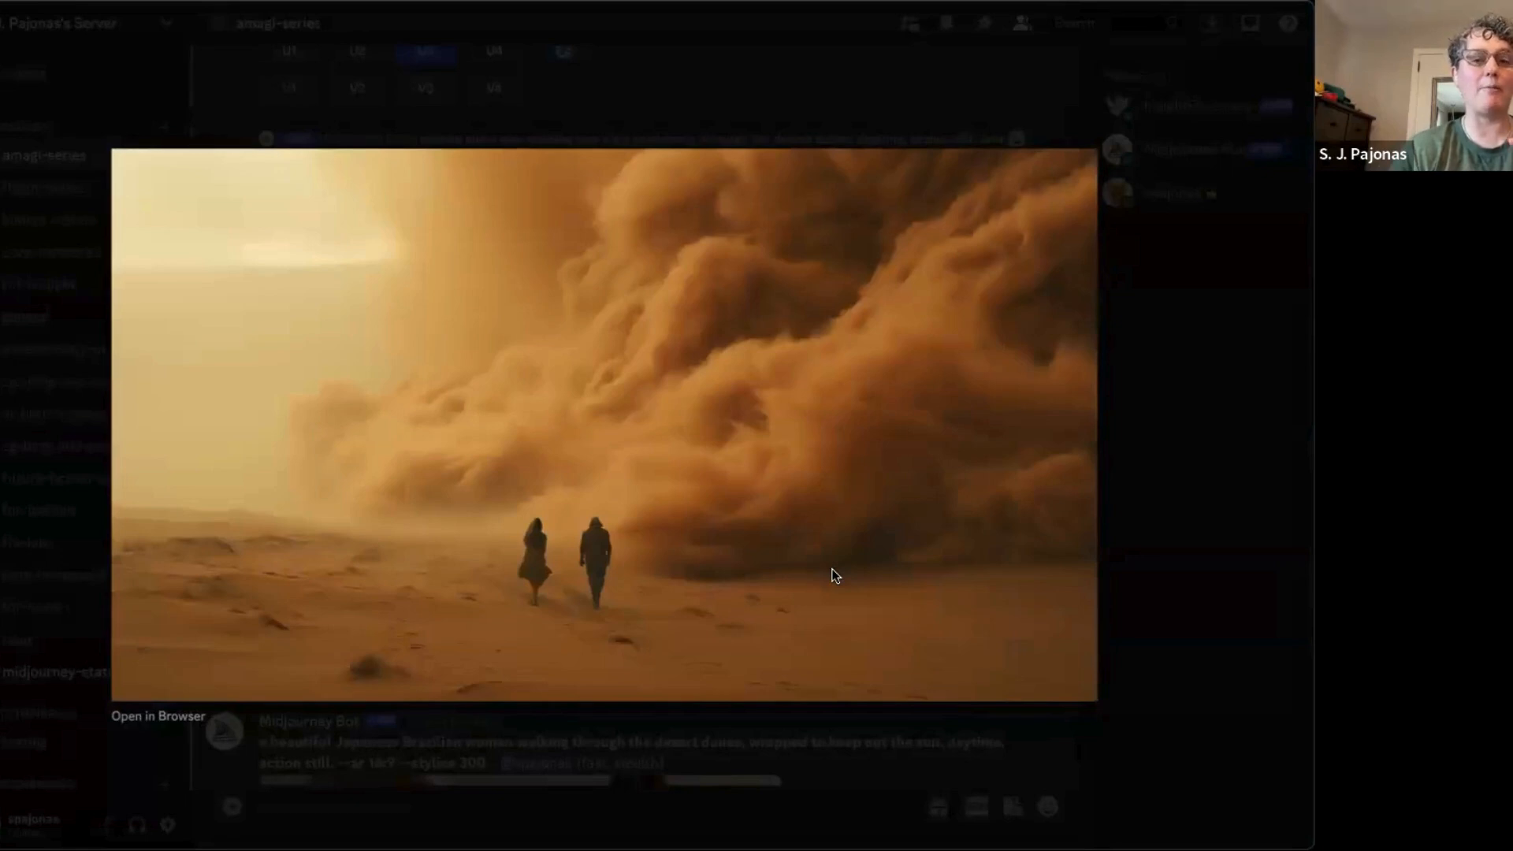
pyautogui.click(1147, 492)
pyautogui.scroll(-5, 881, 487)
pyautogui.click(676, 455)
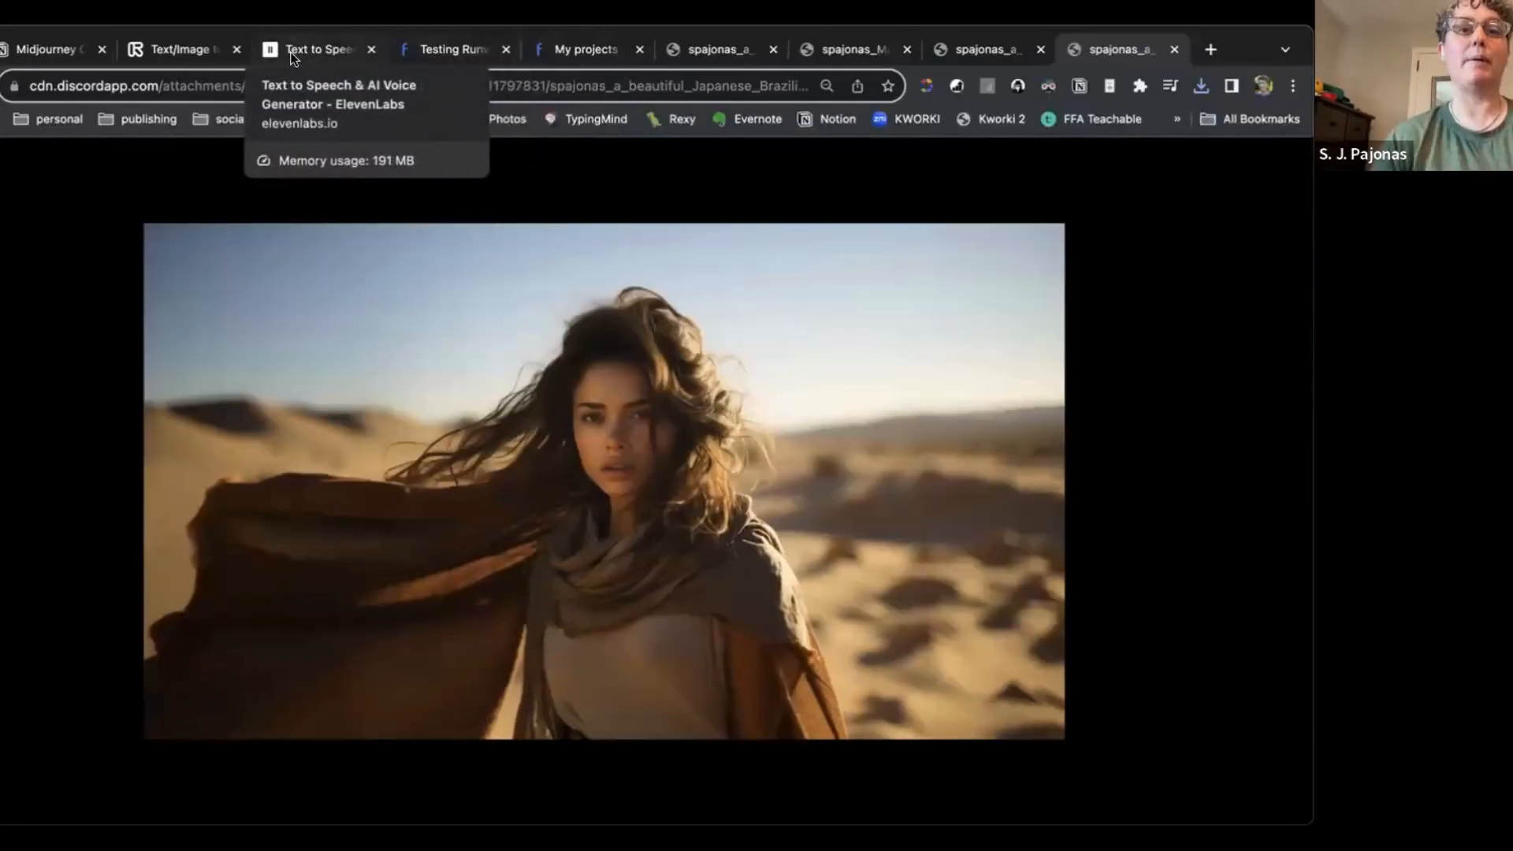
# Step: Upload the sandstorm image of the woman and man as the start of the Gen-2 video and open Motion Brush for it
pyautogui.click(195, 49)
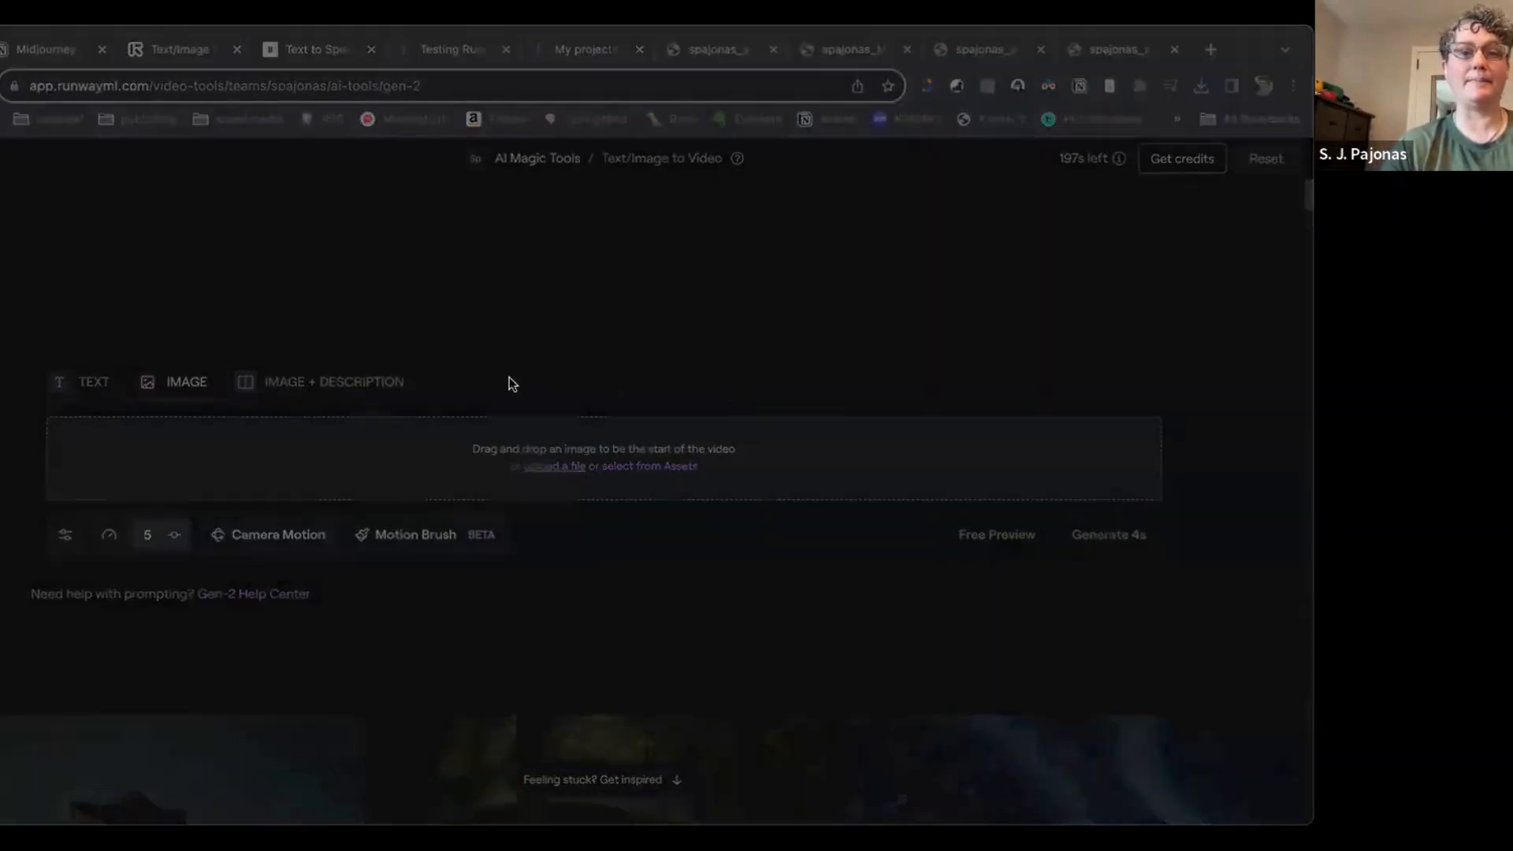
pyautogui.doubleClick(509, 376)
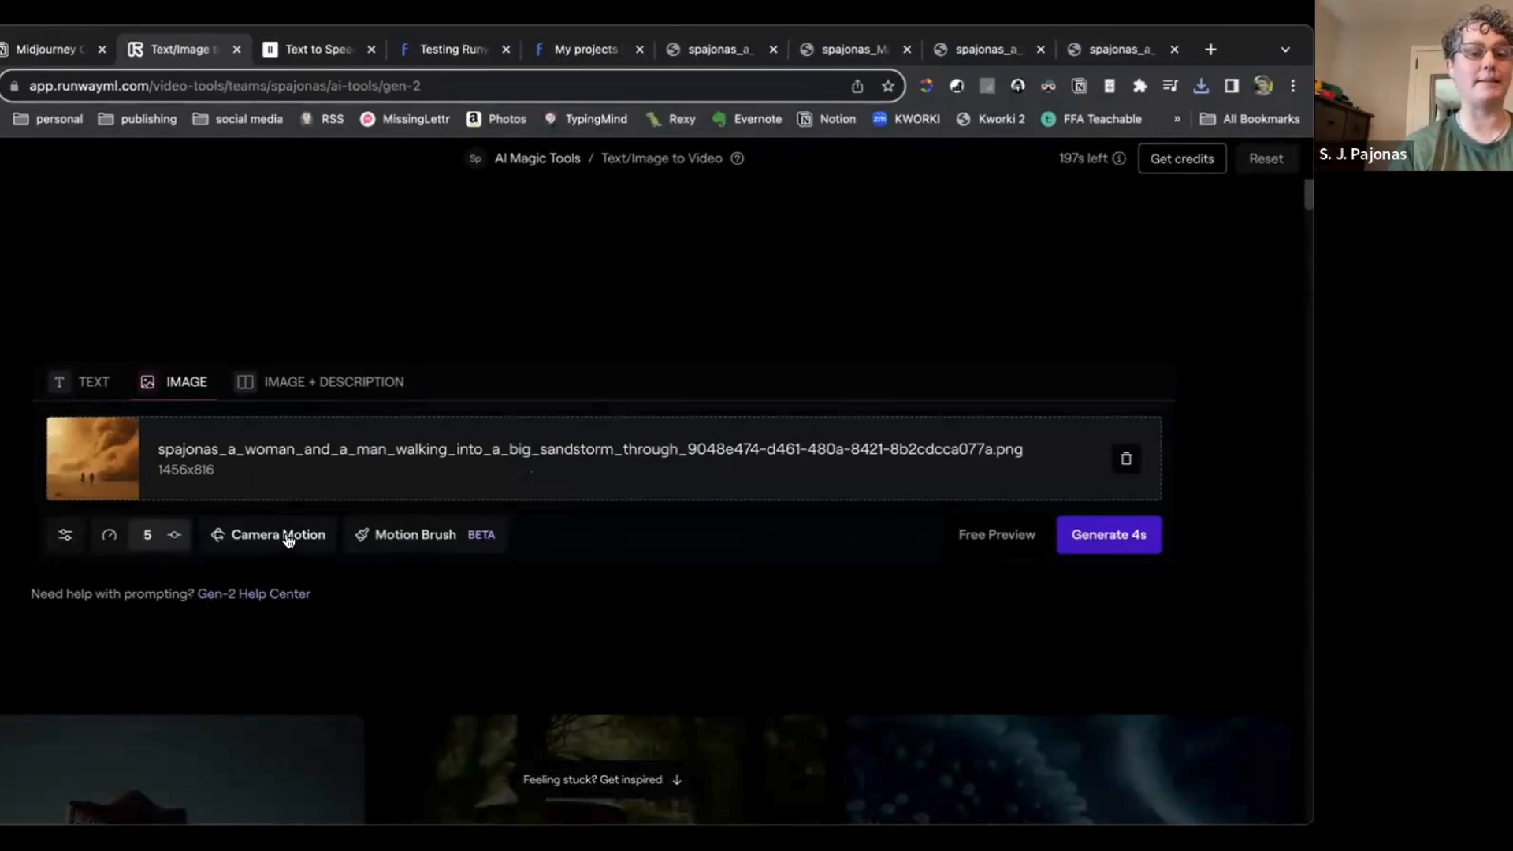
pyautogui.click(418, 536)
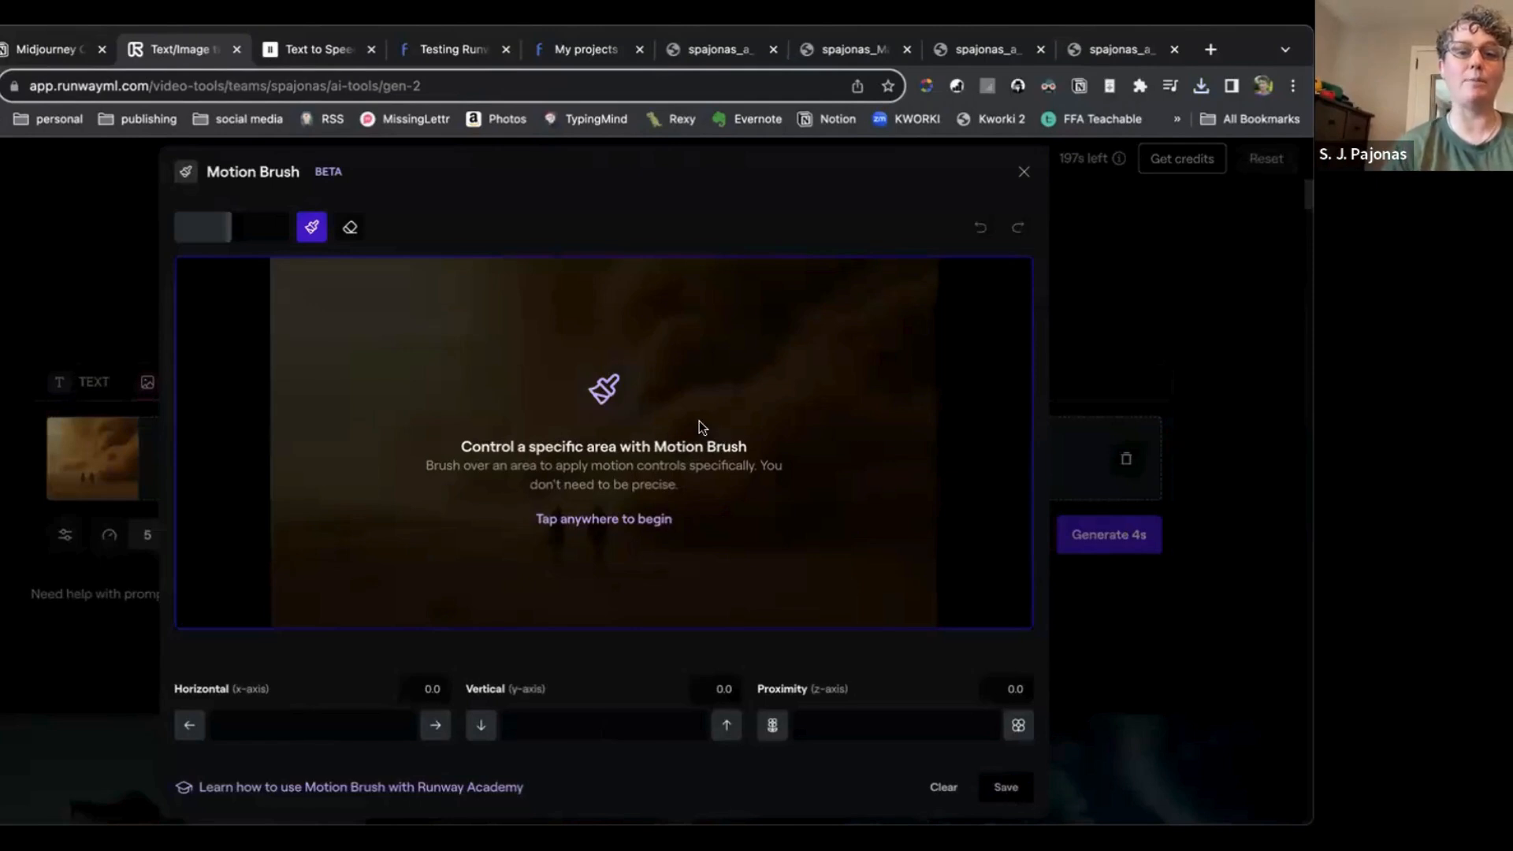
# Step: Enlarge the motion brush and paint over the whole sandstorm cloud and the two walking figures
pyautogui.click(584, 462)
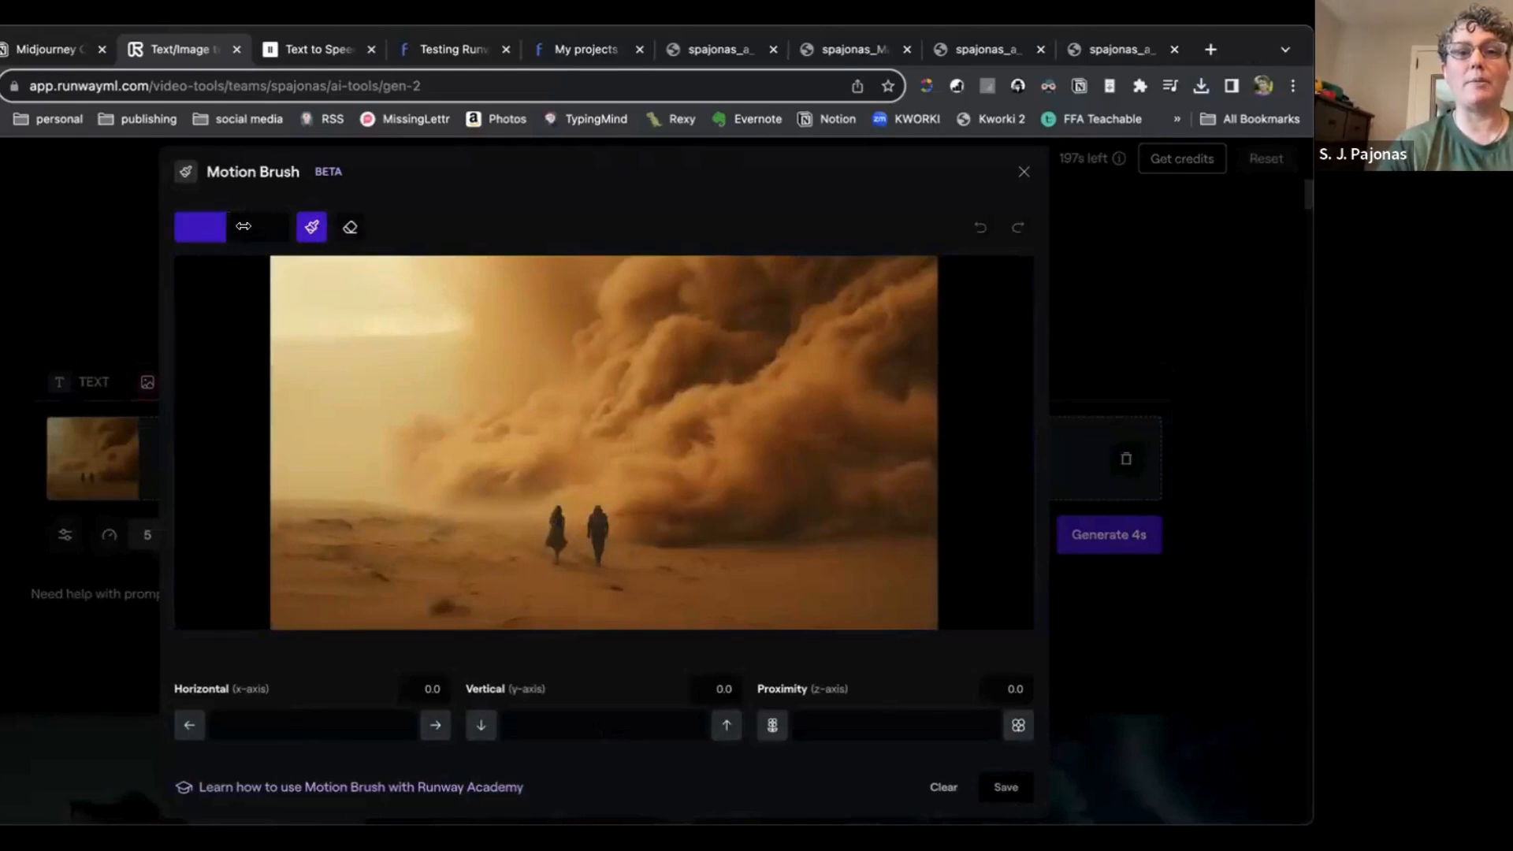
pyautogui.moveTo(228, 230); pyautogui.dragTo(274, 230)
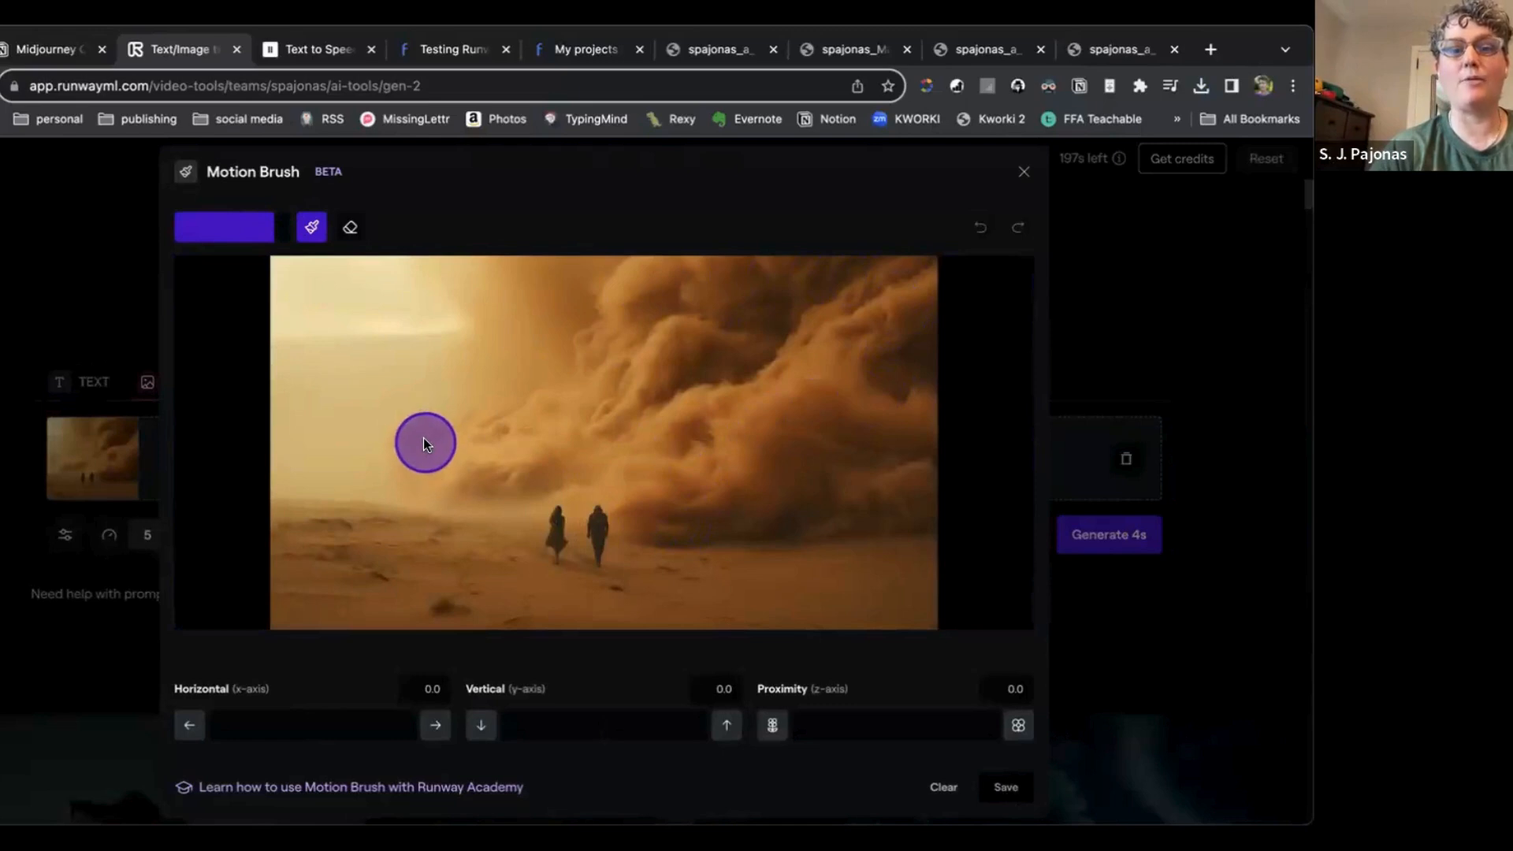
pyautogui.moveTo(419, 449)
pyautogui.mouseDown()
pyautogui.moveTo(475, 479)
pyautogui.moveTo(588, 465)
pyautogui.moveTo(665, 513)
pyautogui.moveTo(790, 505)
pyautogui.mouseUp()
pyautogui.moveTo(911, 495)
pyautogui.mouseDown()
pyautogui.moveTo(913, 265)
pyautogui.moveTo(530, 259)
pyautogui.moveTo(473, 280)
pyautogui.mouseUp()
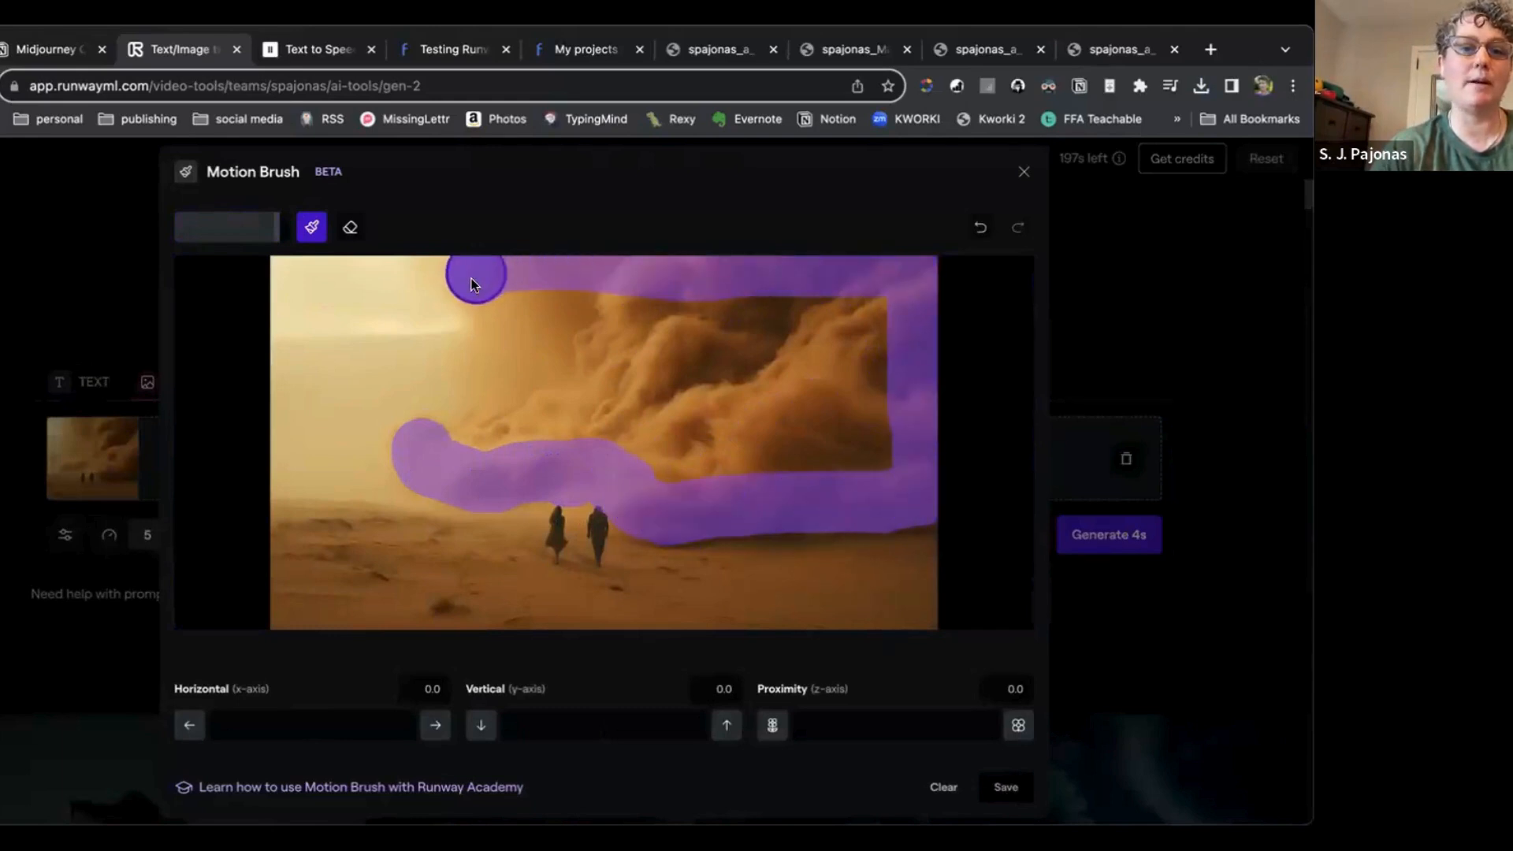
pyautogui.moveTo(519, 432)
pyautogui.mouseDown()
pyautogui.moveTo(735, 479)
pyautogui.moveTo(853, 461)
pyautogui.moveTo(879, 450)
pyautogui.moveTo(861, 313)
pyautogui.moveTo(876, 365)
pyautogui.moveTo(839, 306)
pyautogui.moveTo(499, 298)
pyautogui.moveTo(483, 400)
pyautogui.moveTo(807, 436)
pyautogui.moveTo(843, 419)
pyautogui.moveTo(818, 363)
pyautogui.moveTo(530, 333)
pyautogui.moveTo(516, 336)
pyautogui.moveTo(624, 383)
pyautogui.moveTo(838, 386)
pyautogui.mouseUp()
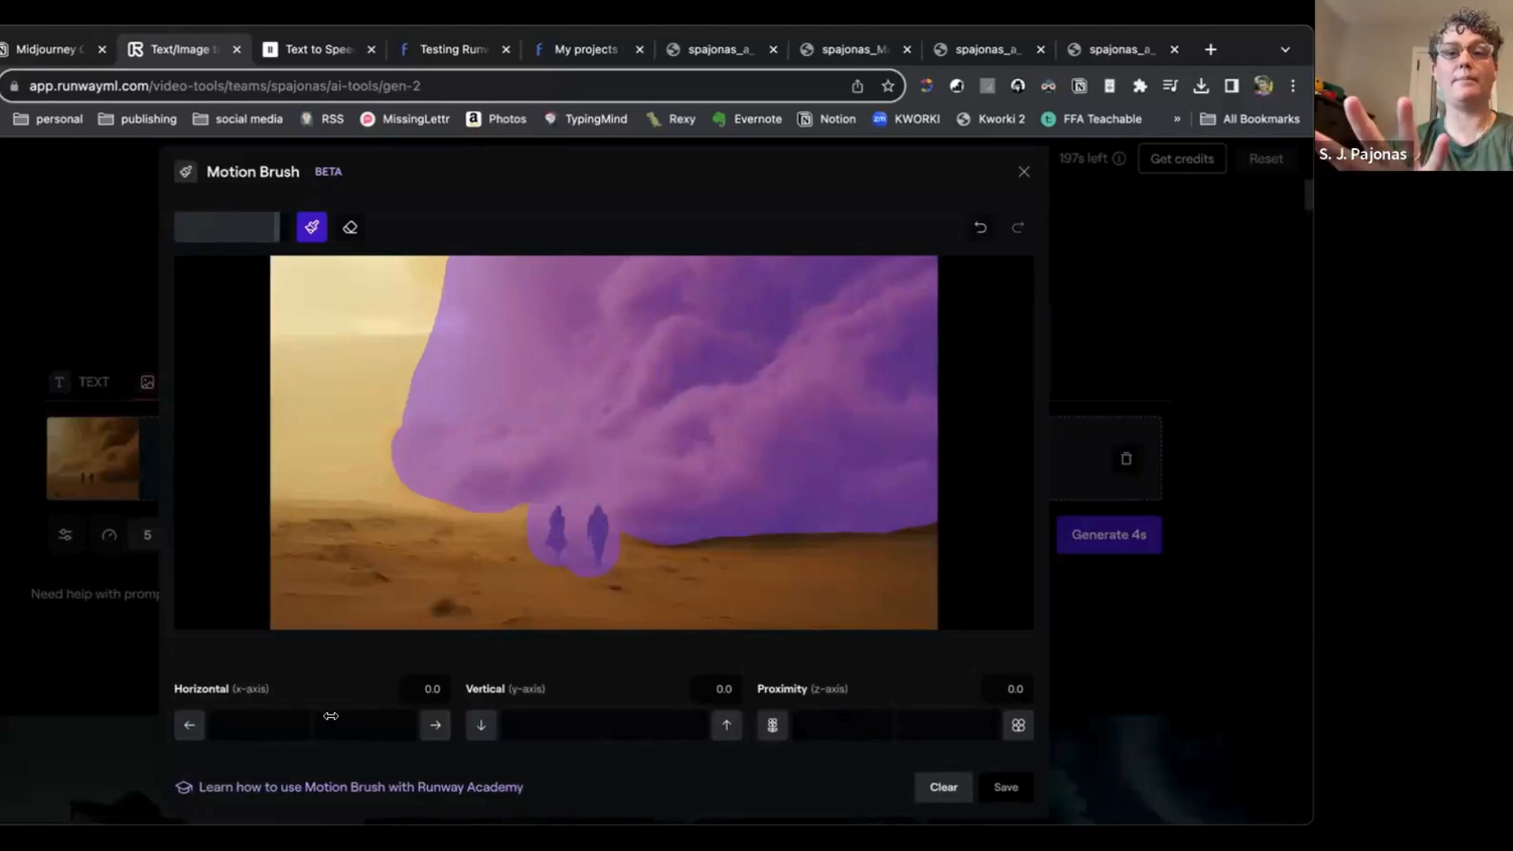
# Step: Set the painted area's horizontal motion to -4.0 and proximity to 1.1, and save the Motion Brush settings
pyautogui.moveTo(274, 726); pyautogui.dragTo(253, 726)
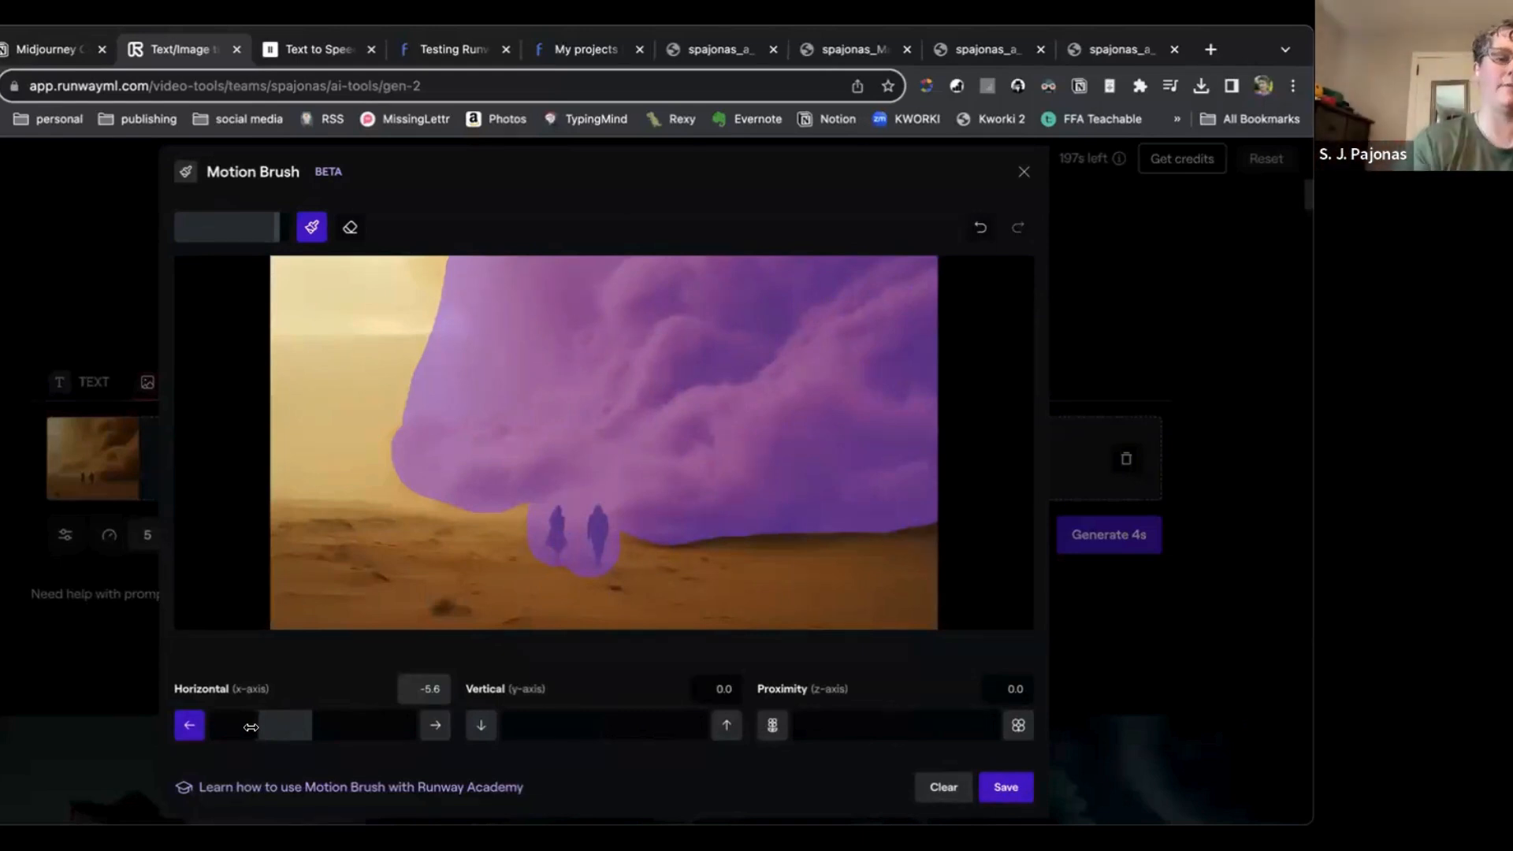
pyautogui.moveTo(250, 727); pyautogui.dragTo(270, 726)
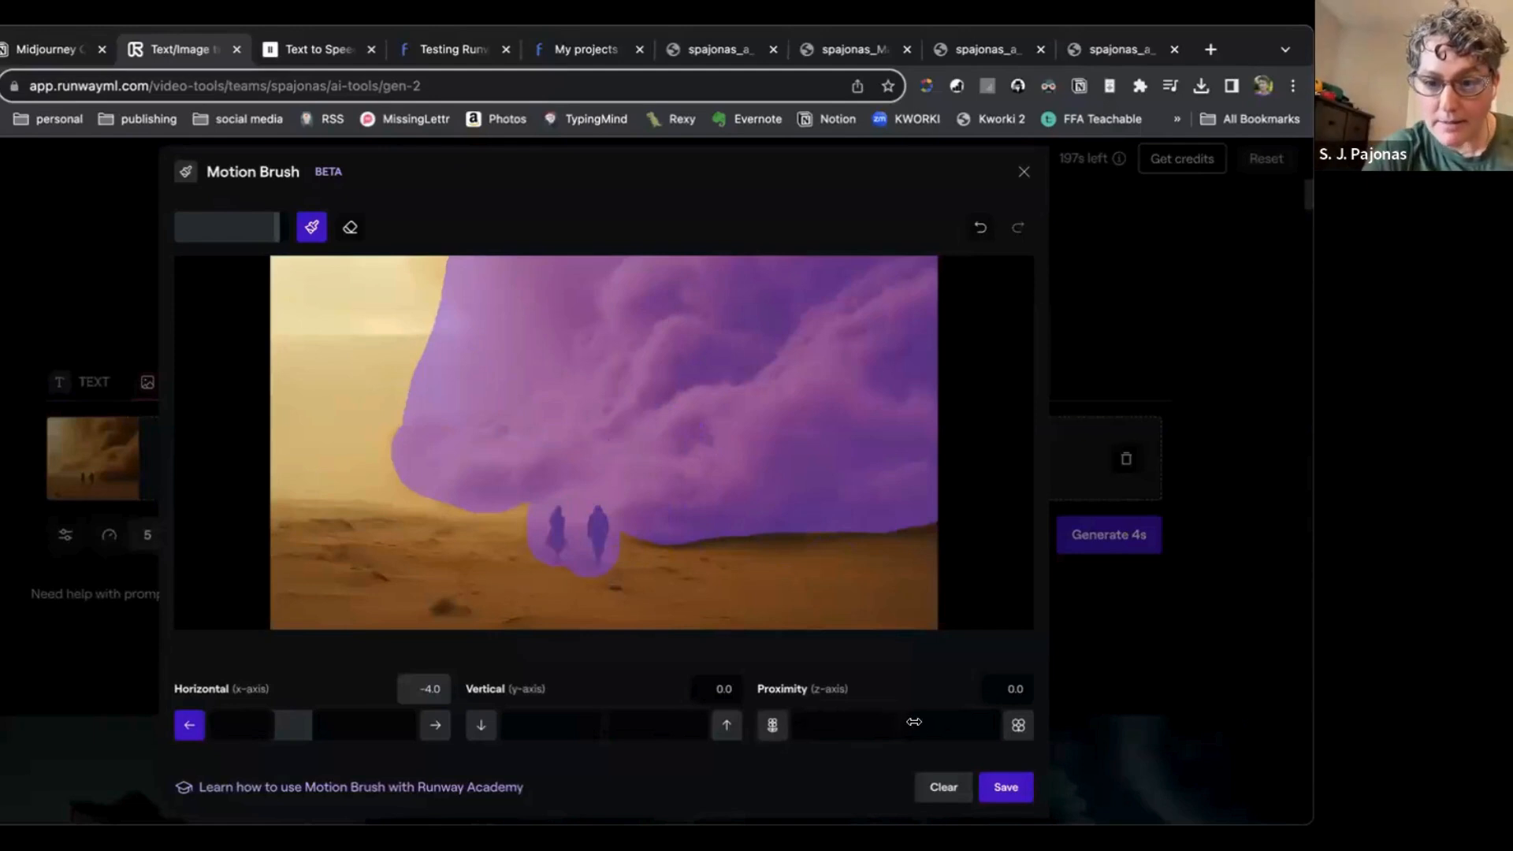
pyautogui.moveTo(899, 725); pyautogui.dragTo(868, 729)
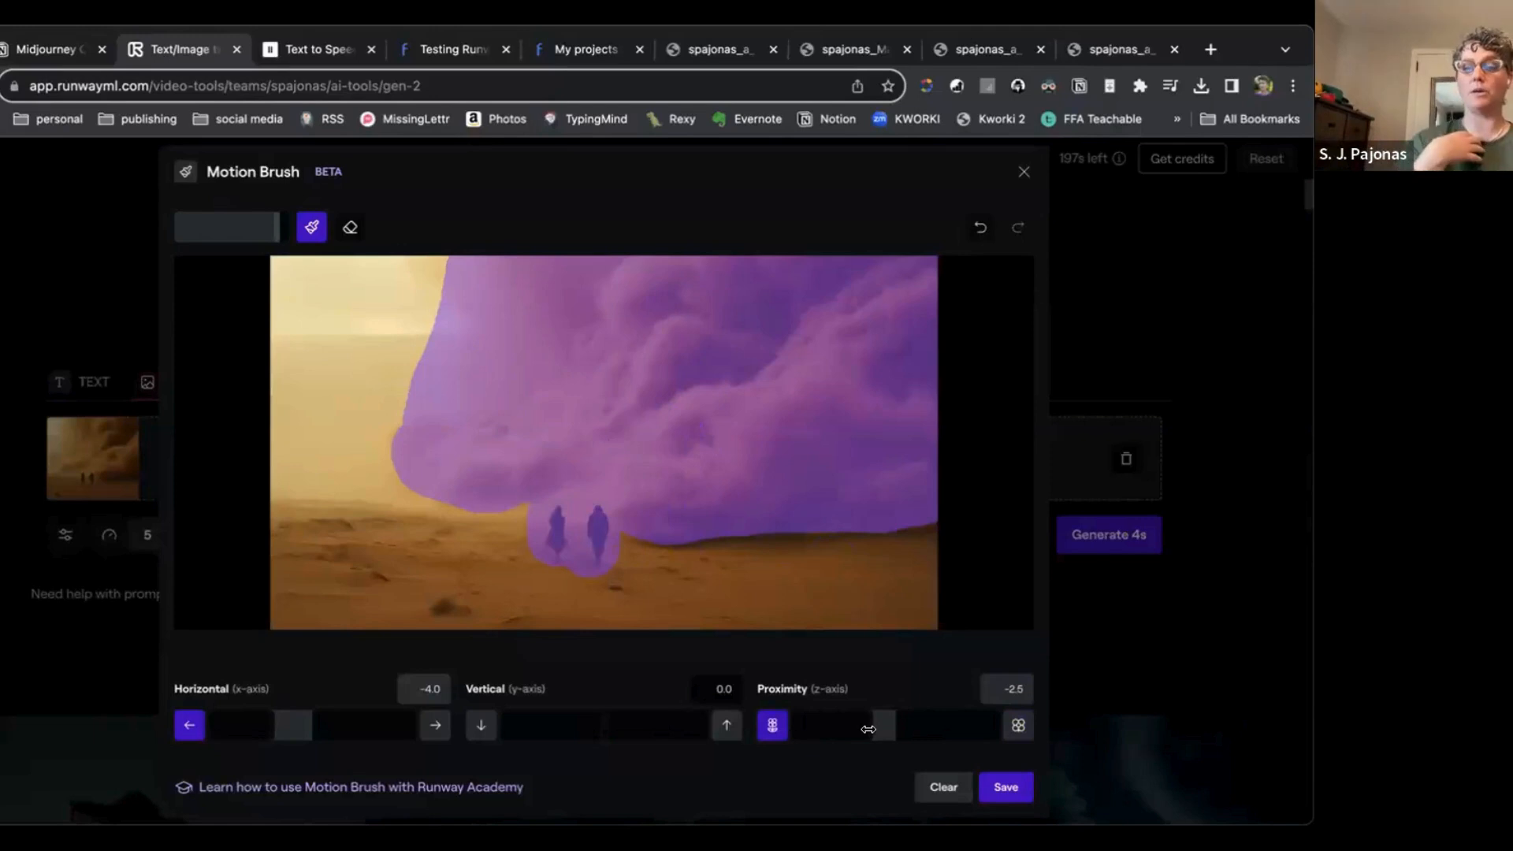
pyautogui.moveTo(868, 729); pyautogui.dragTo(902, 729)
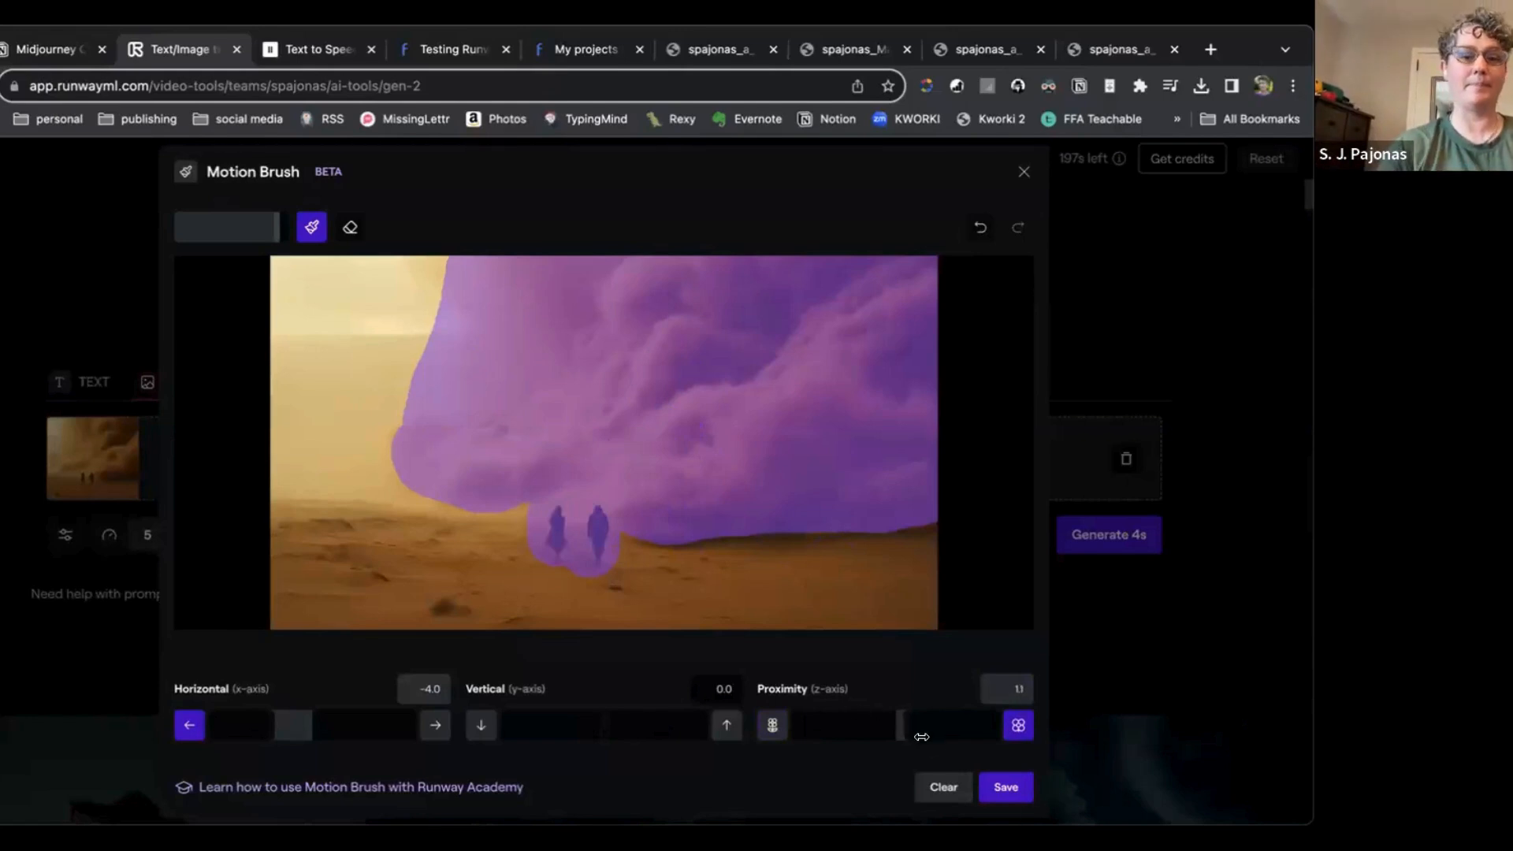
pyautogui.click(1013, 789)
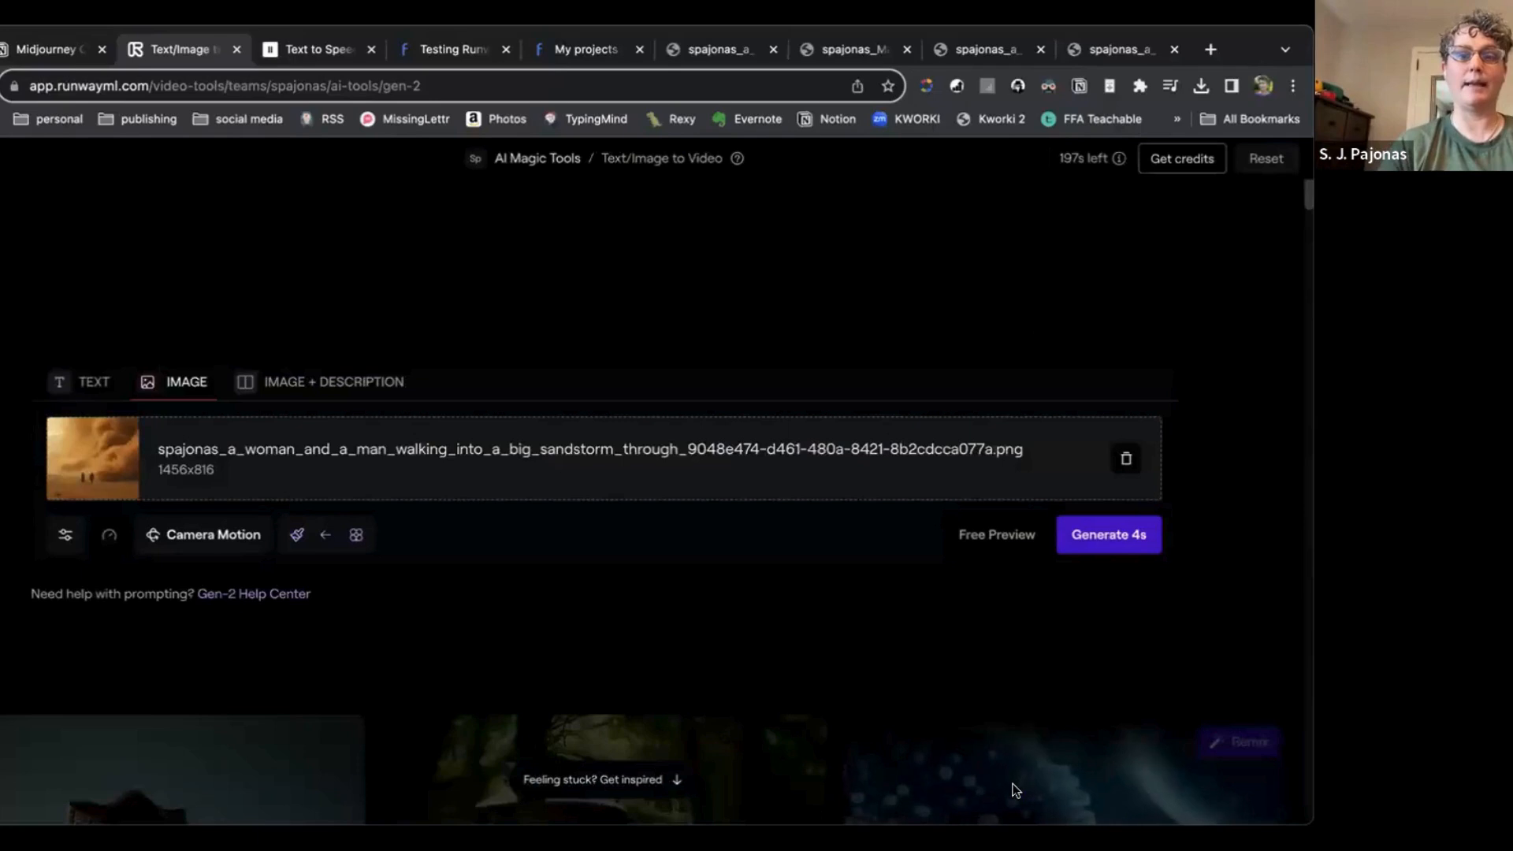
# Step: Generate the 4-second sandstorm clip and play it
pyautogui.click(1111, 539)
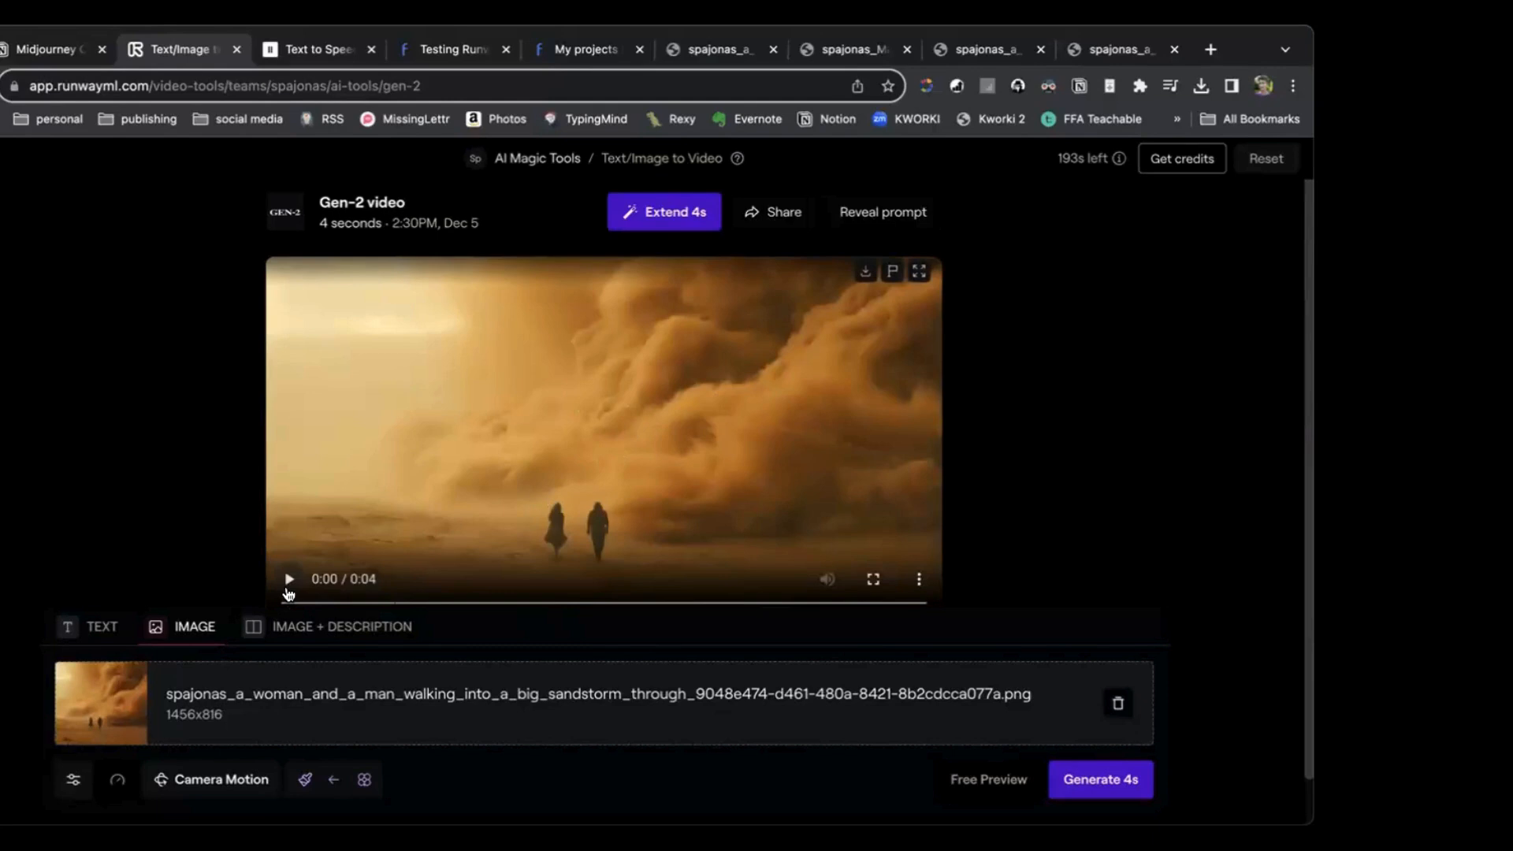
pyautogui.click(290, 581)
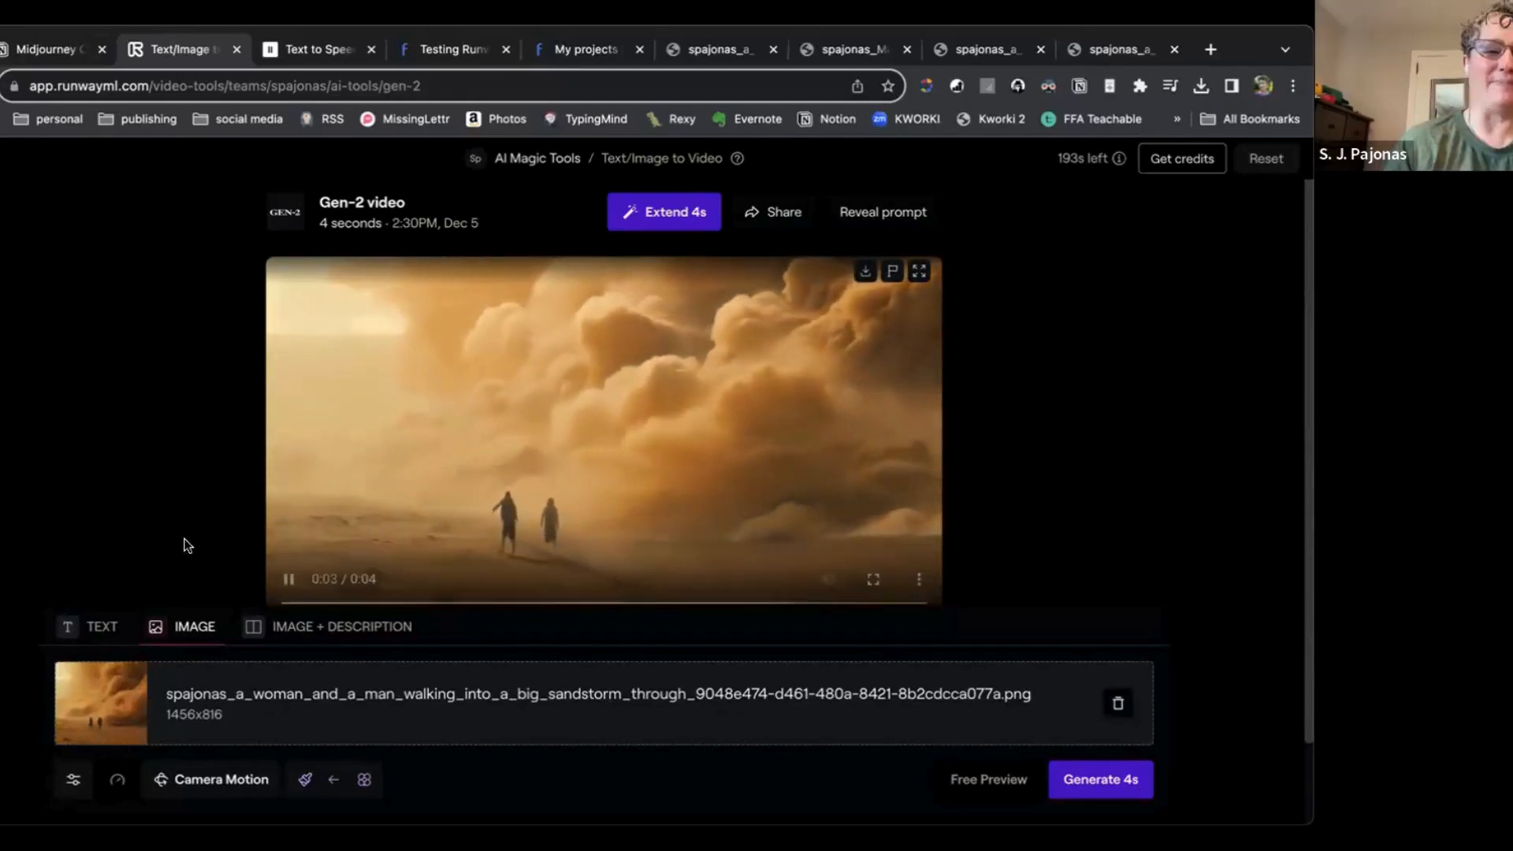
# Step: Start a new Gen-2 video from an image and upload the Midjourney picture of the woman in the desert
pyautogui.click(4, 158)
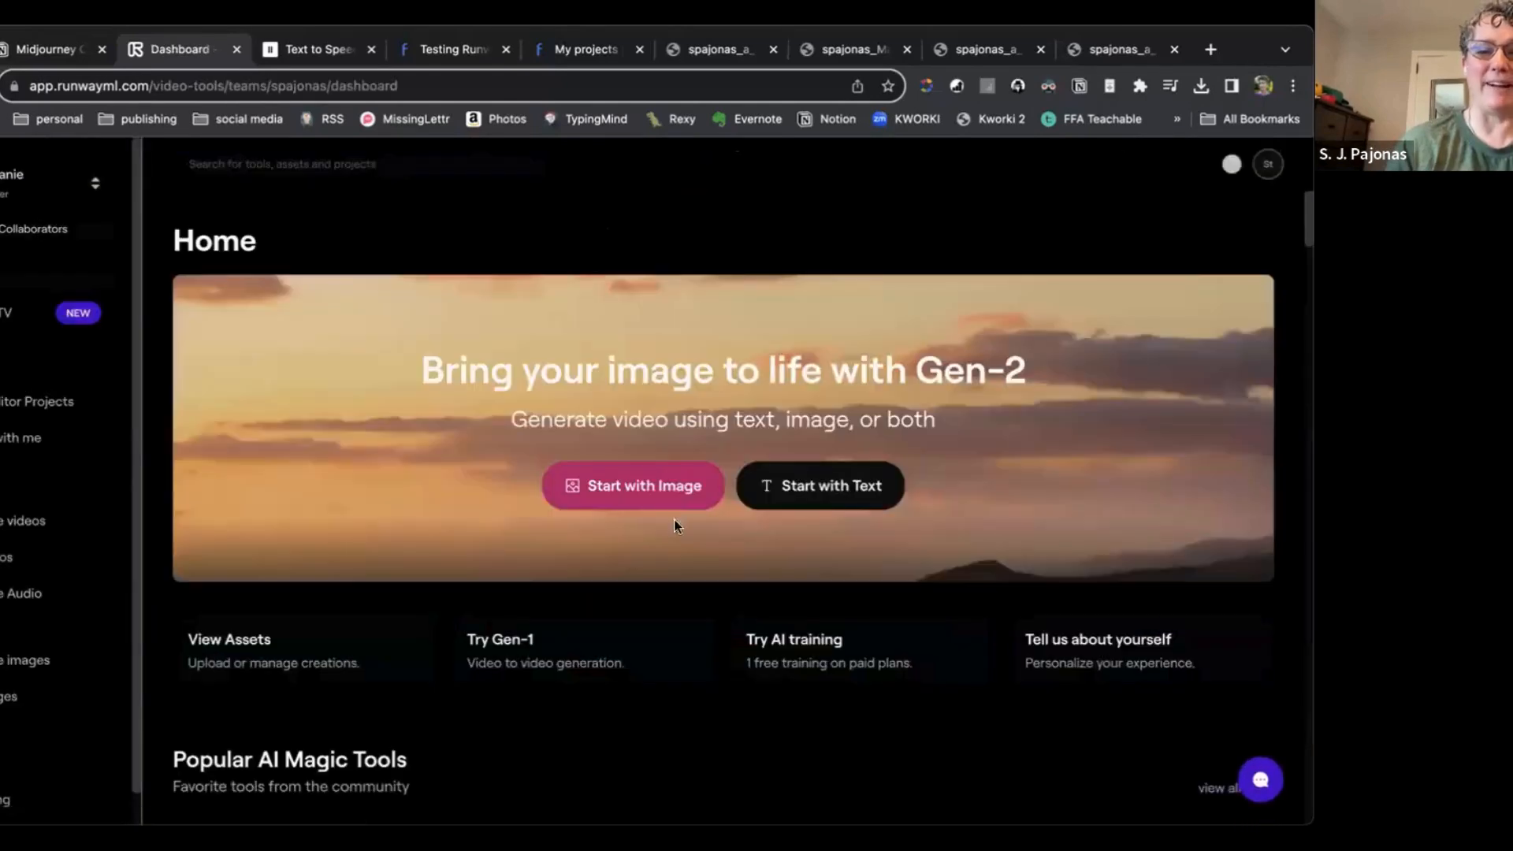
pyautogui.click(666, 488)
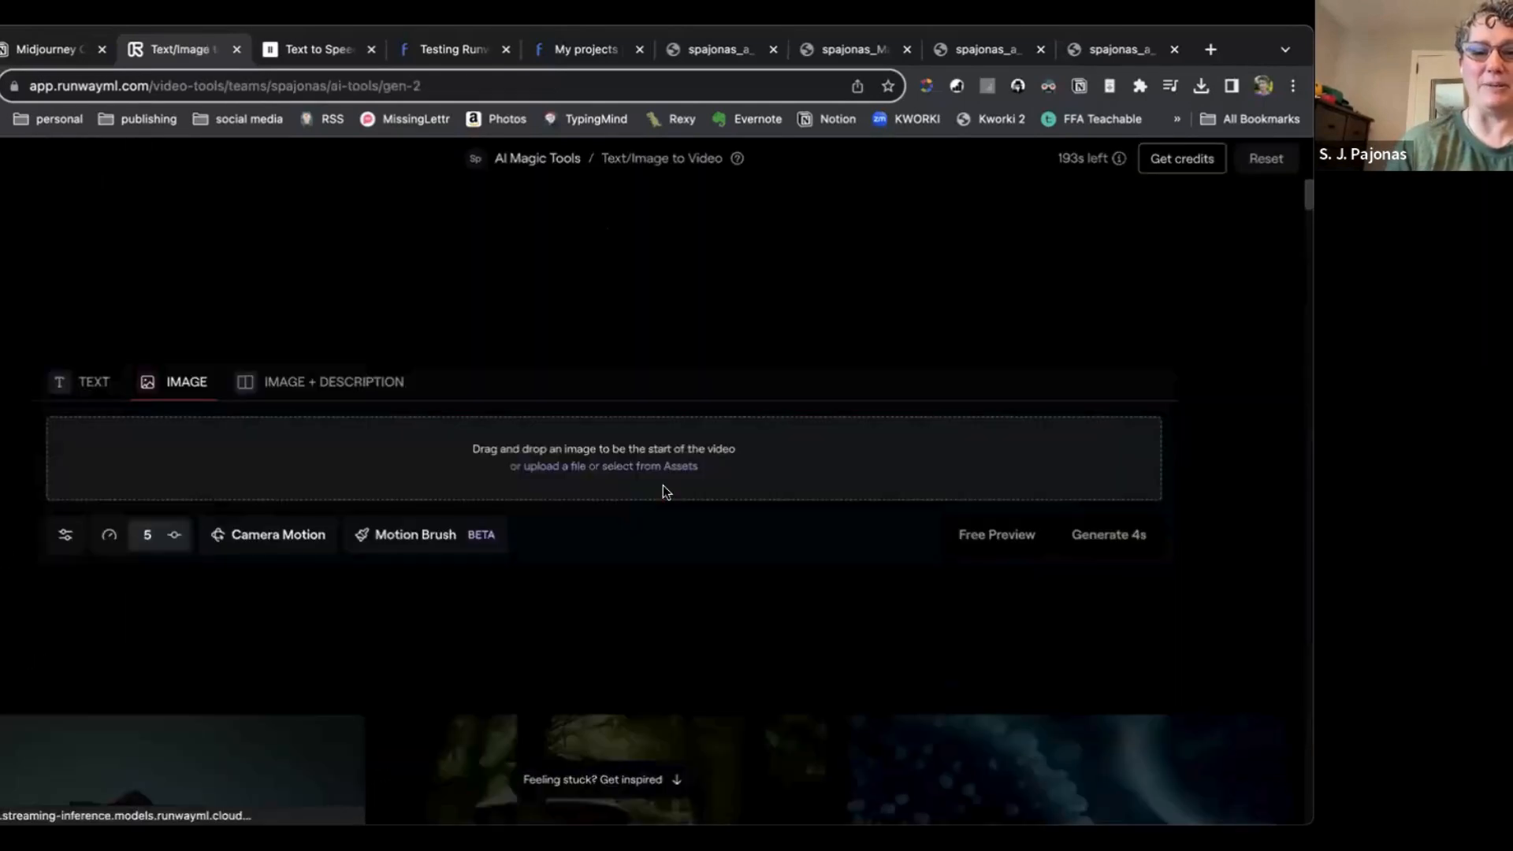
pyautogui.click(557, 467)
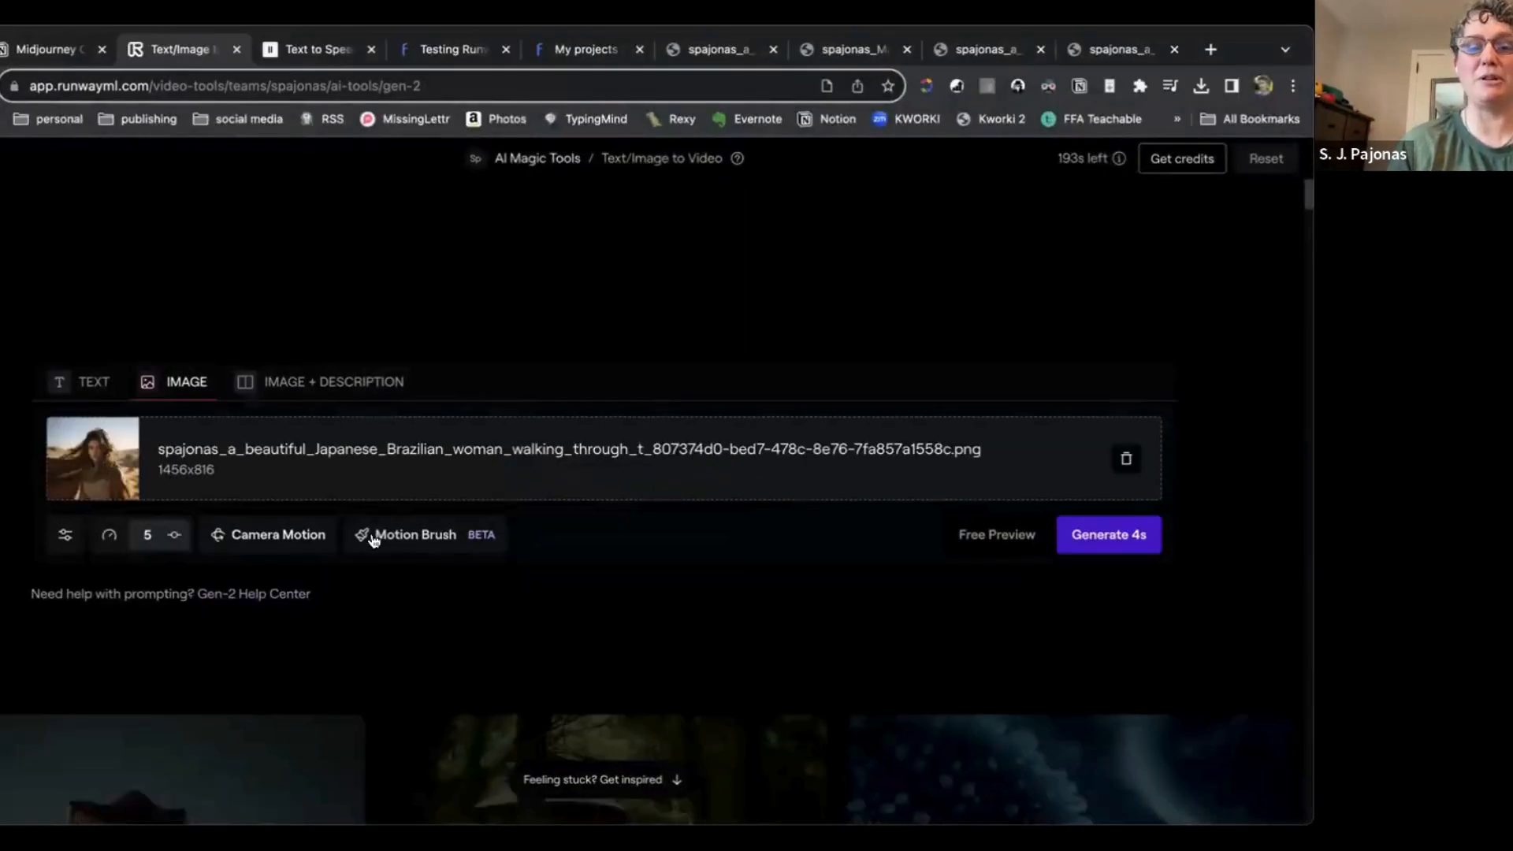
# Step: Set the camera motion to zoom -4.9, horizontal -4.0 and pan -4.0, save it and generate the 4-second clip
pyautogui.click(254, 536)
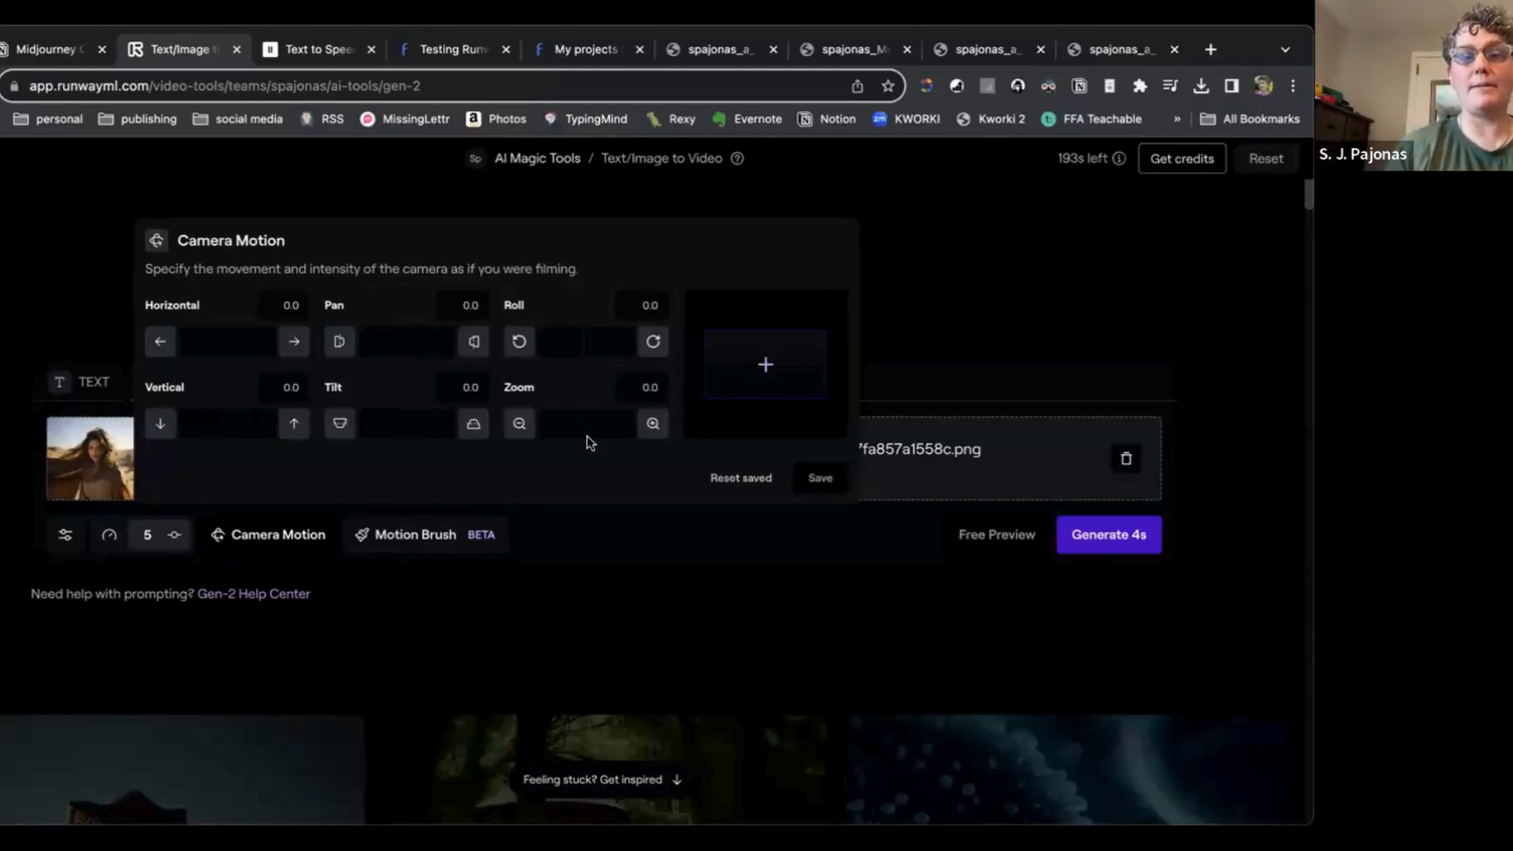
pyautogui.click(518, 423)
pyautogui.moveTo(581, 431); pyautogui.dragTo(562, 433)
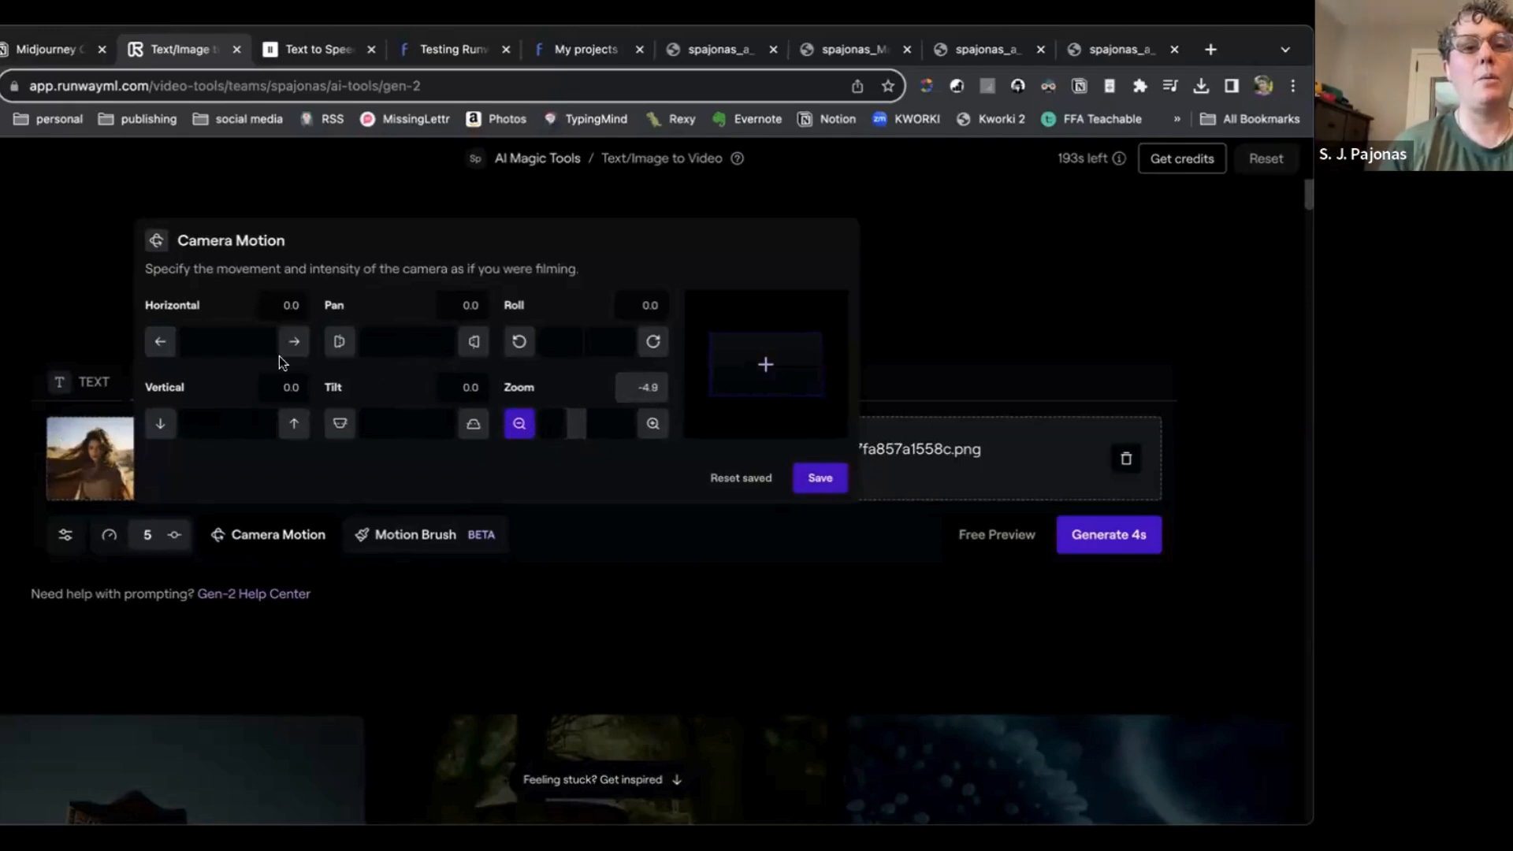
pyautogui.click(162, 343)
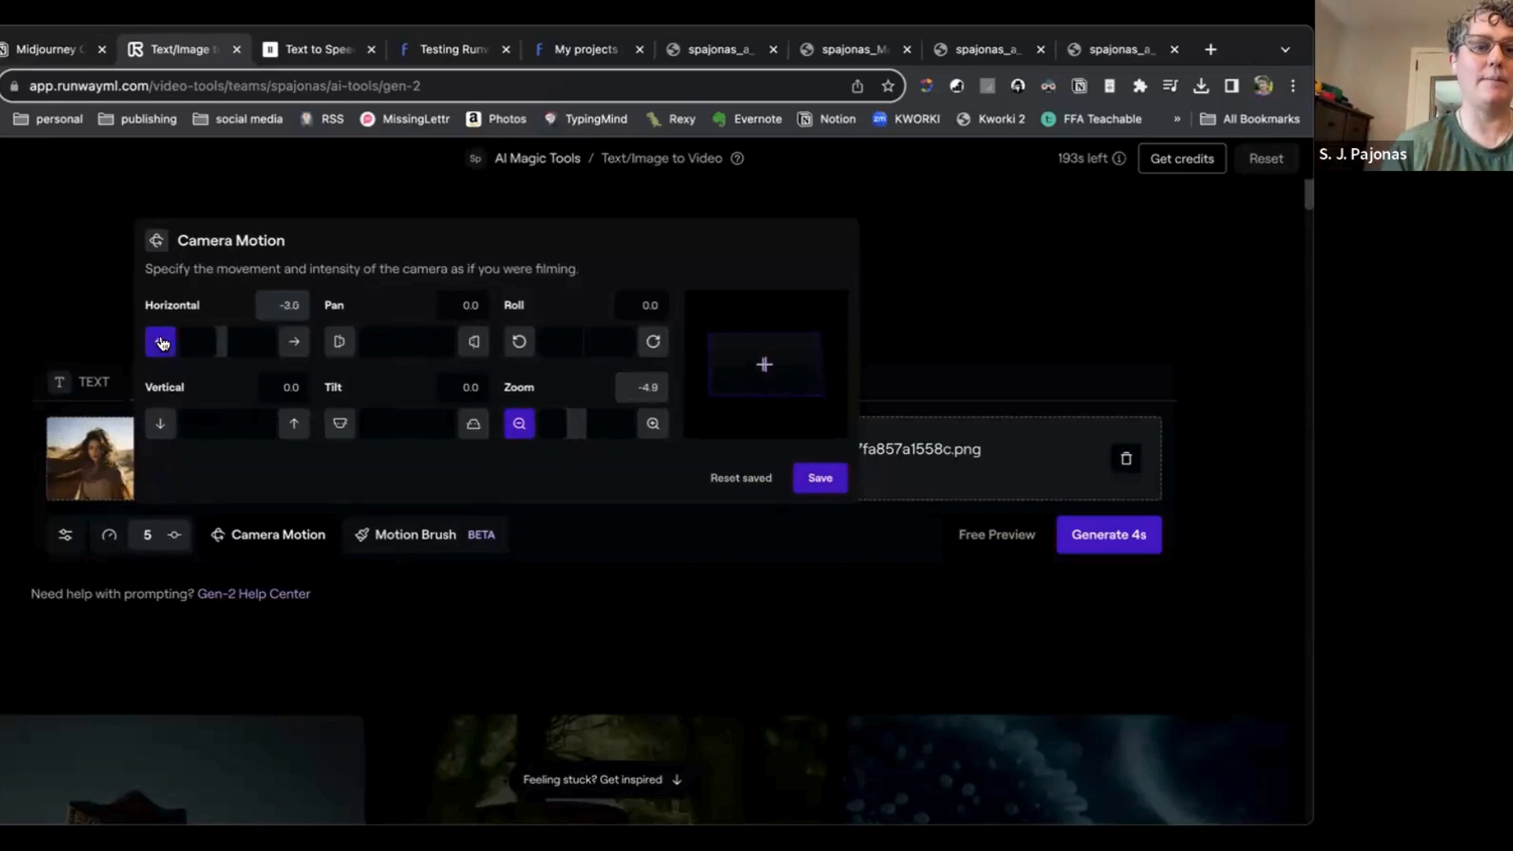
pyautogui.click(340, 343)
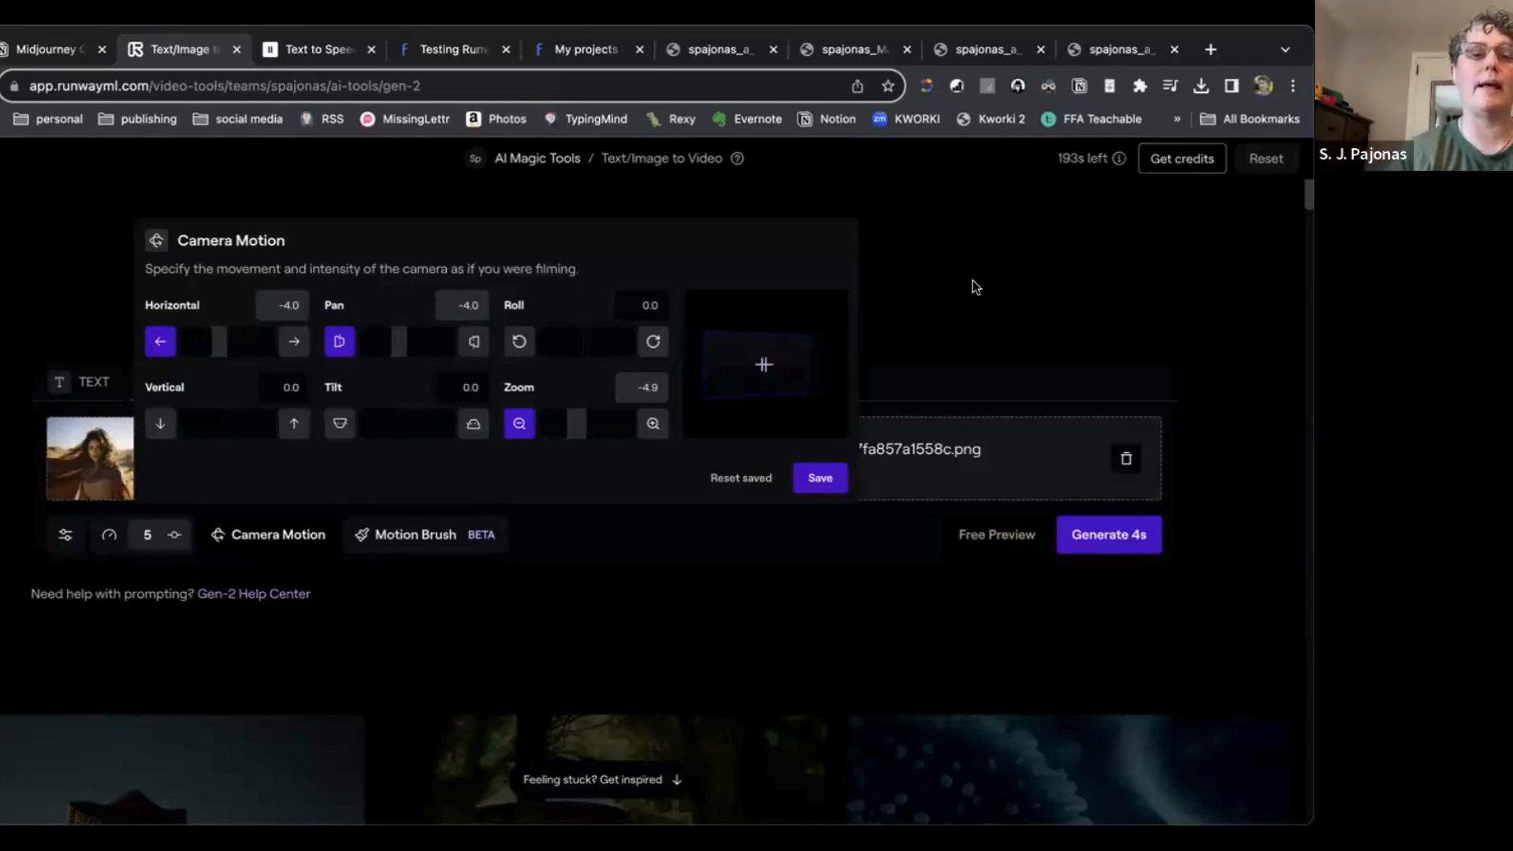
pyautogui.click(824, 479)
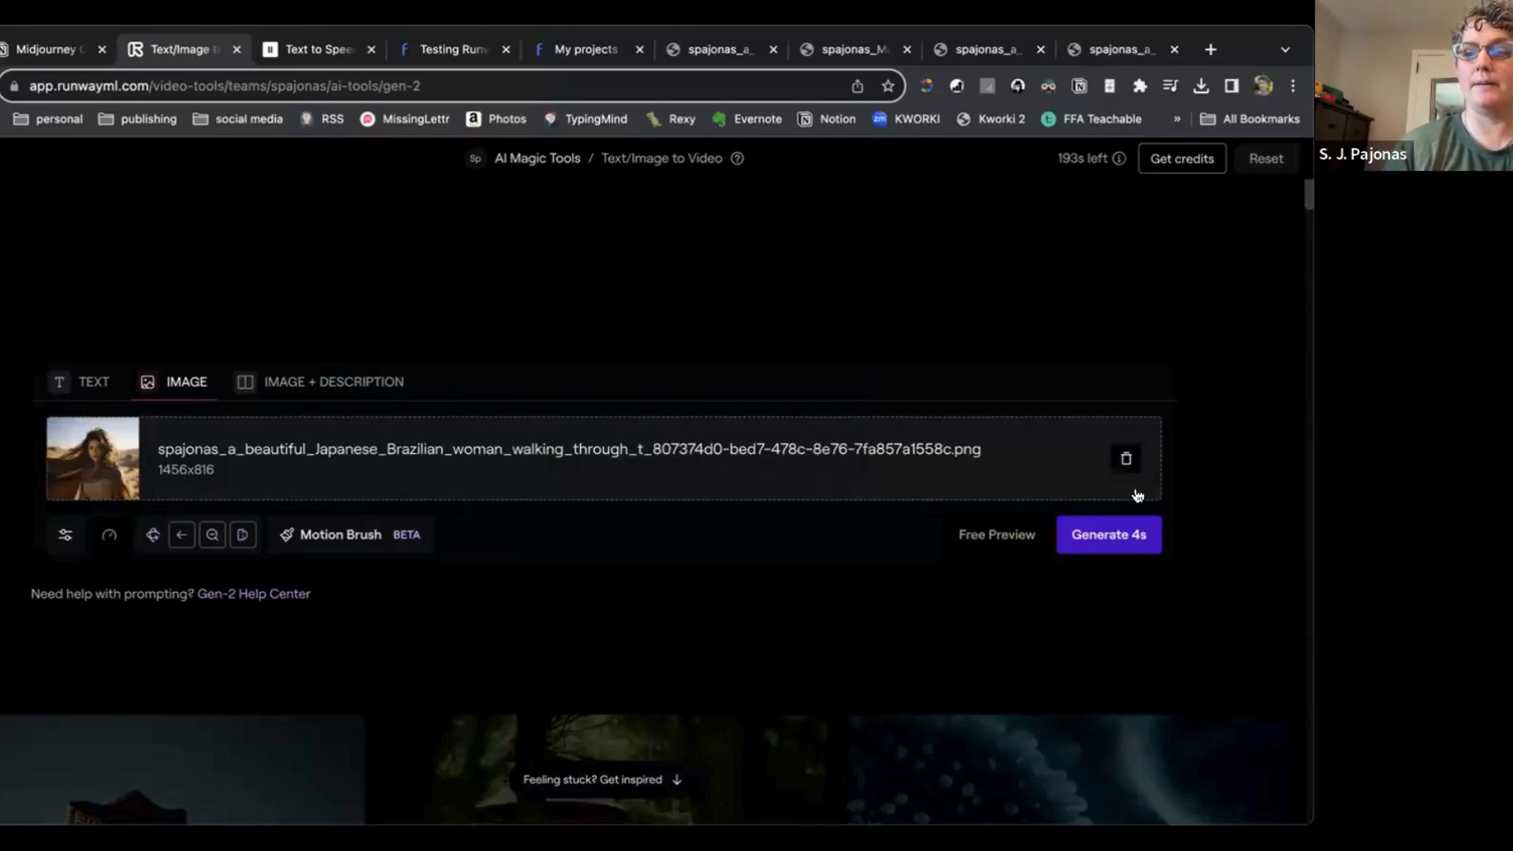
pyautogui.click(1129, 535)
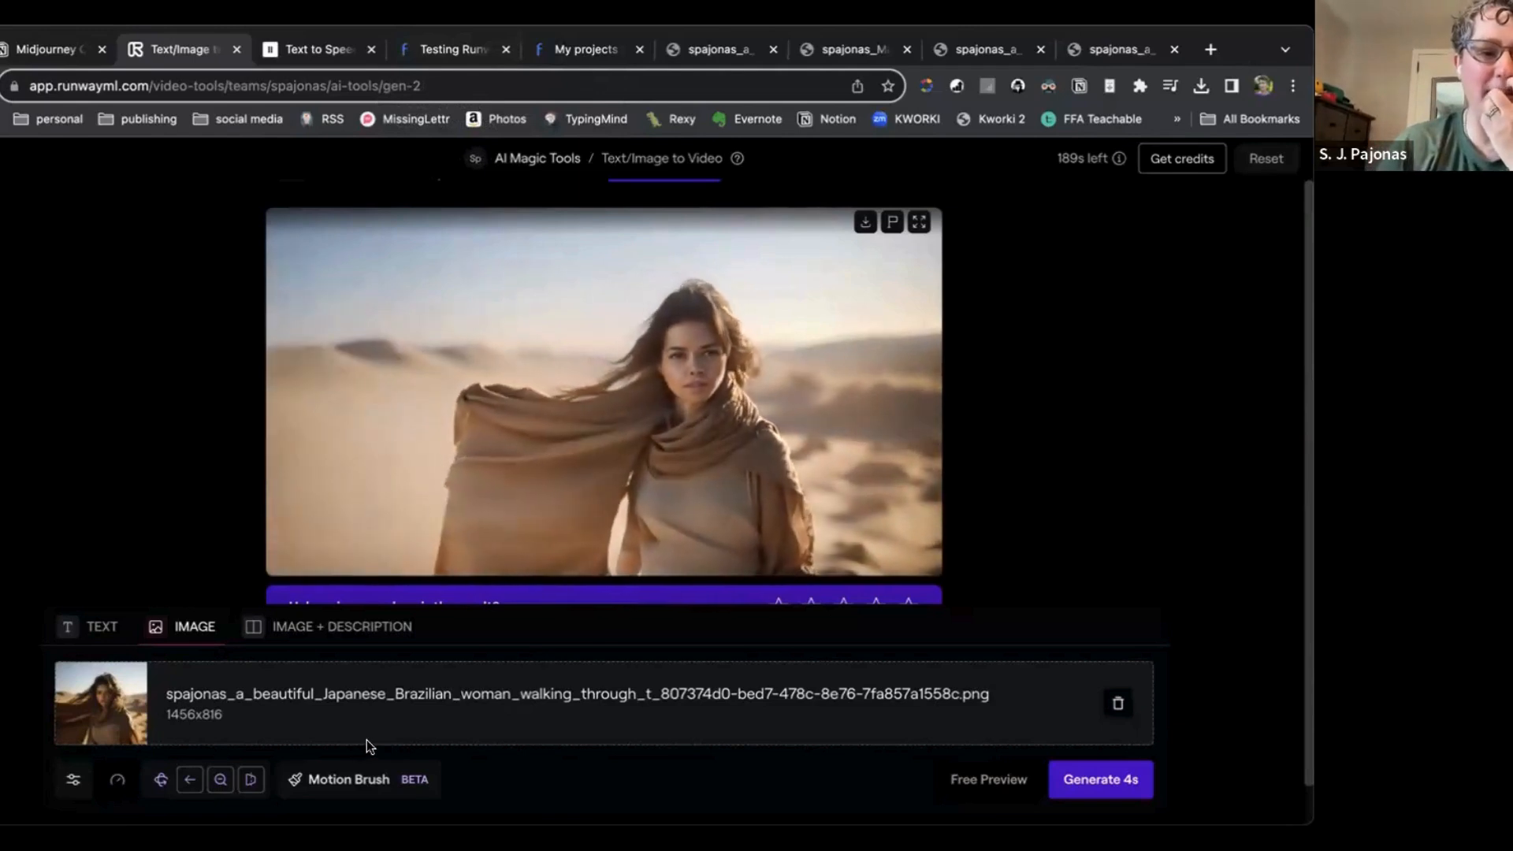
# Step: Change the camera motion to horizontal -0.6, pan 2.0 and zoom -2.6, and save it
pyautogui.click(161, 779)
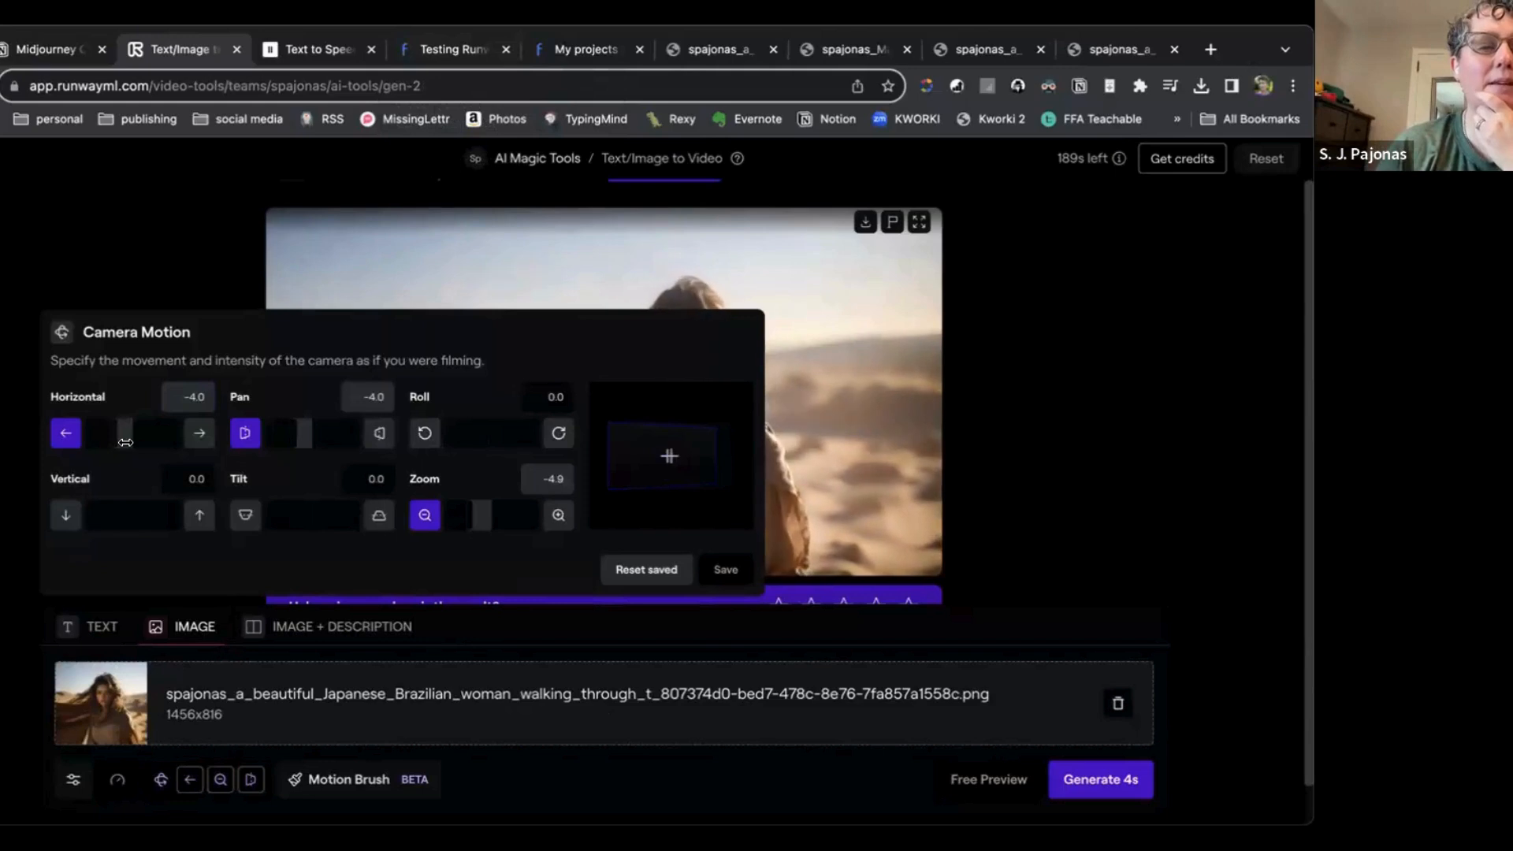
pyautogui.moveTo(125, 443); pyautogui.dragTo(129, 442)
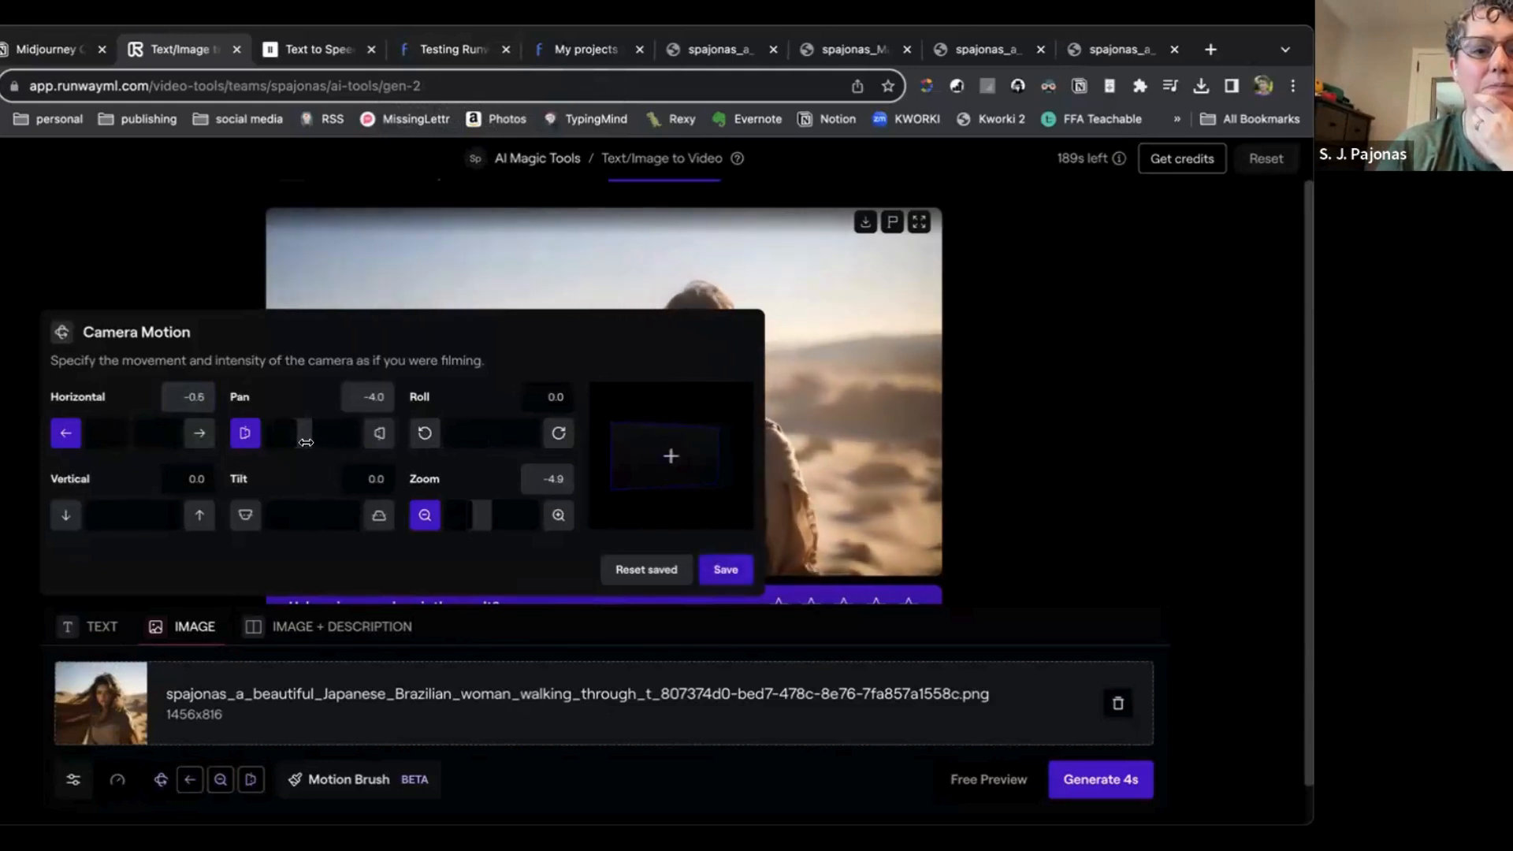
pyautogui.moveTo(300, 440); pyautogui.dragTo(317, 442)
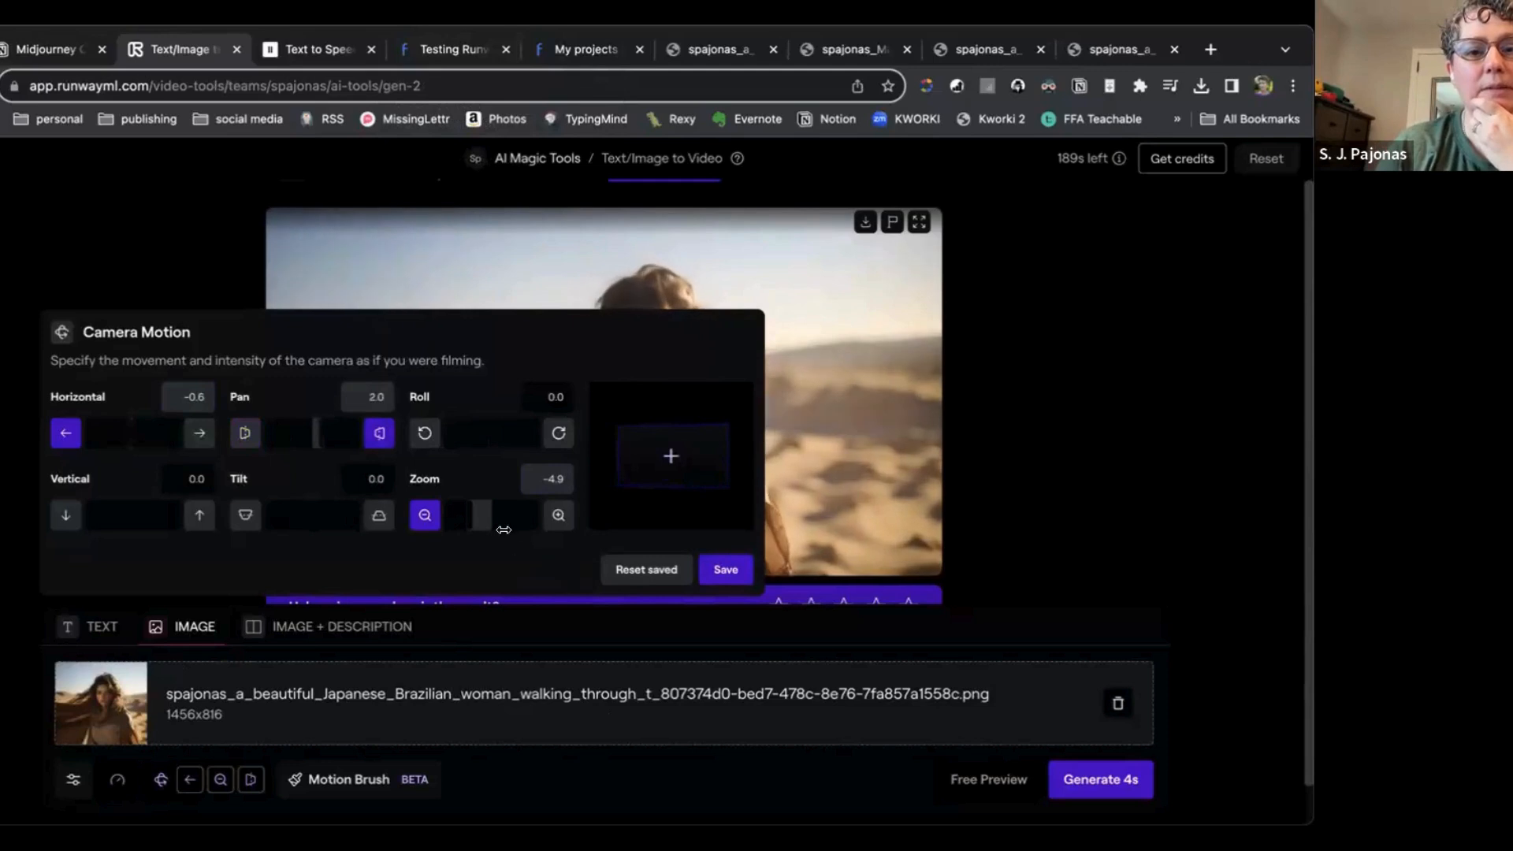
pyautogui.moveTo(472, 525); pyautogui.dragTo(478, 525)
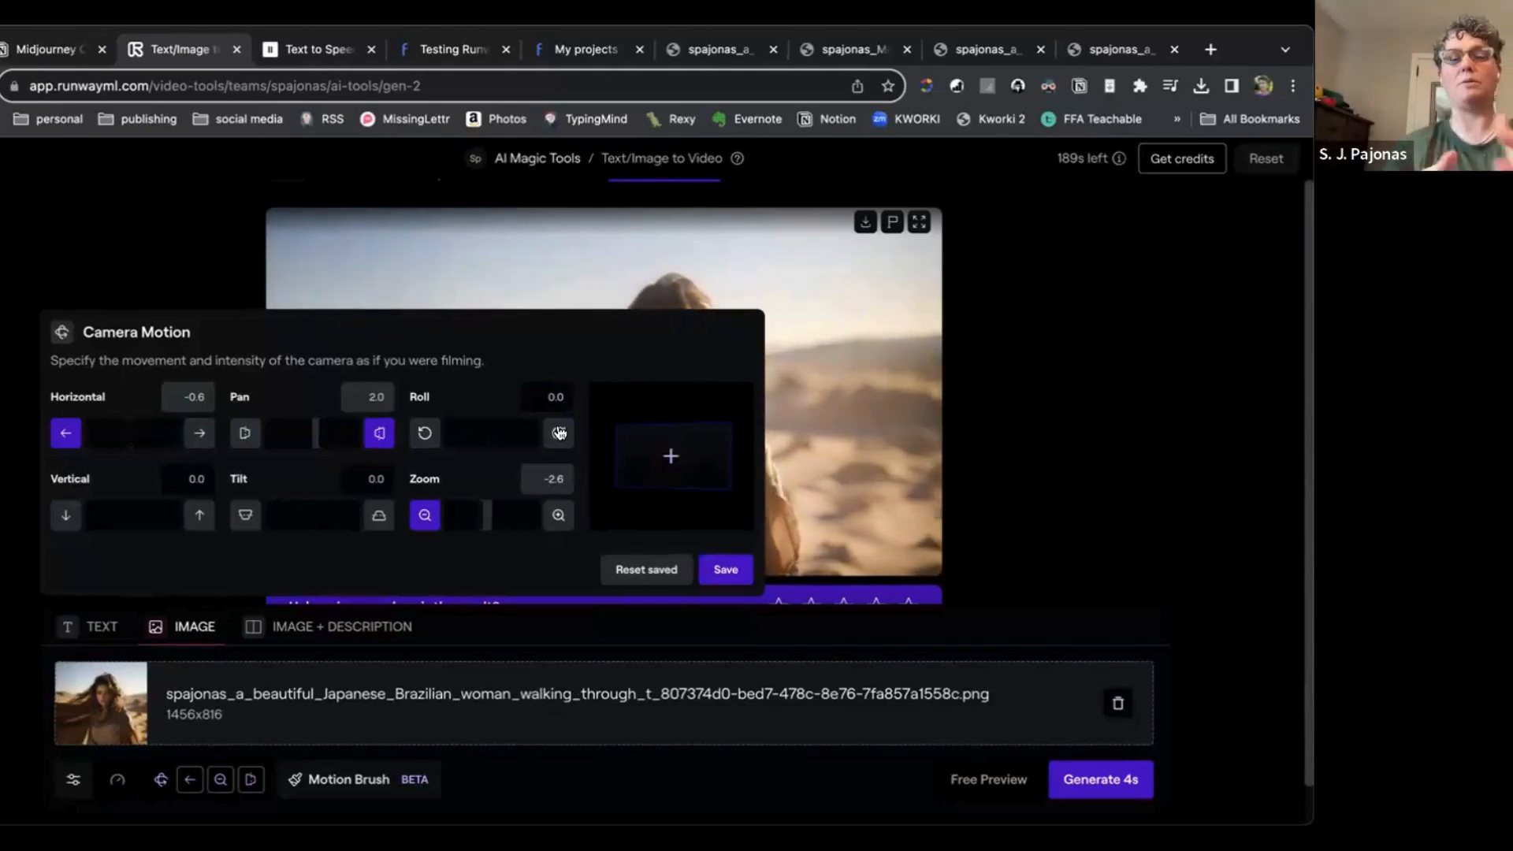
pyautogui.click(726, 568)
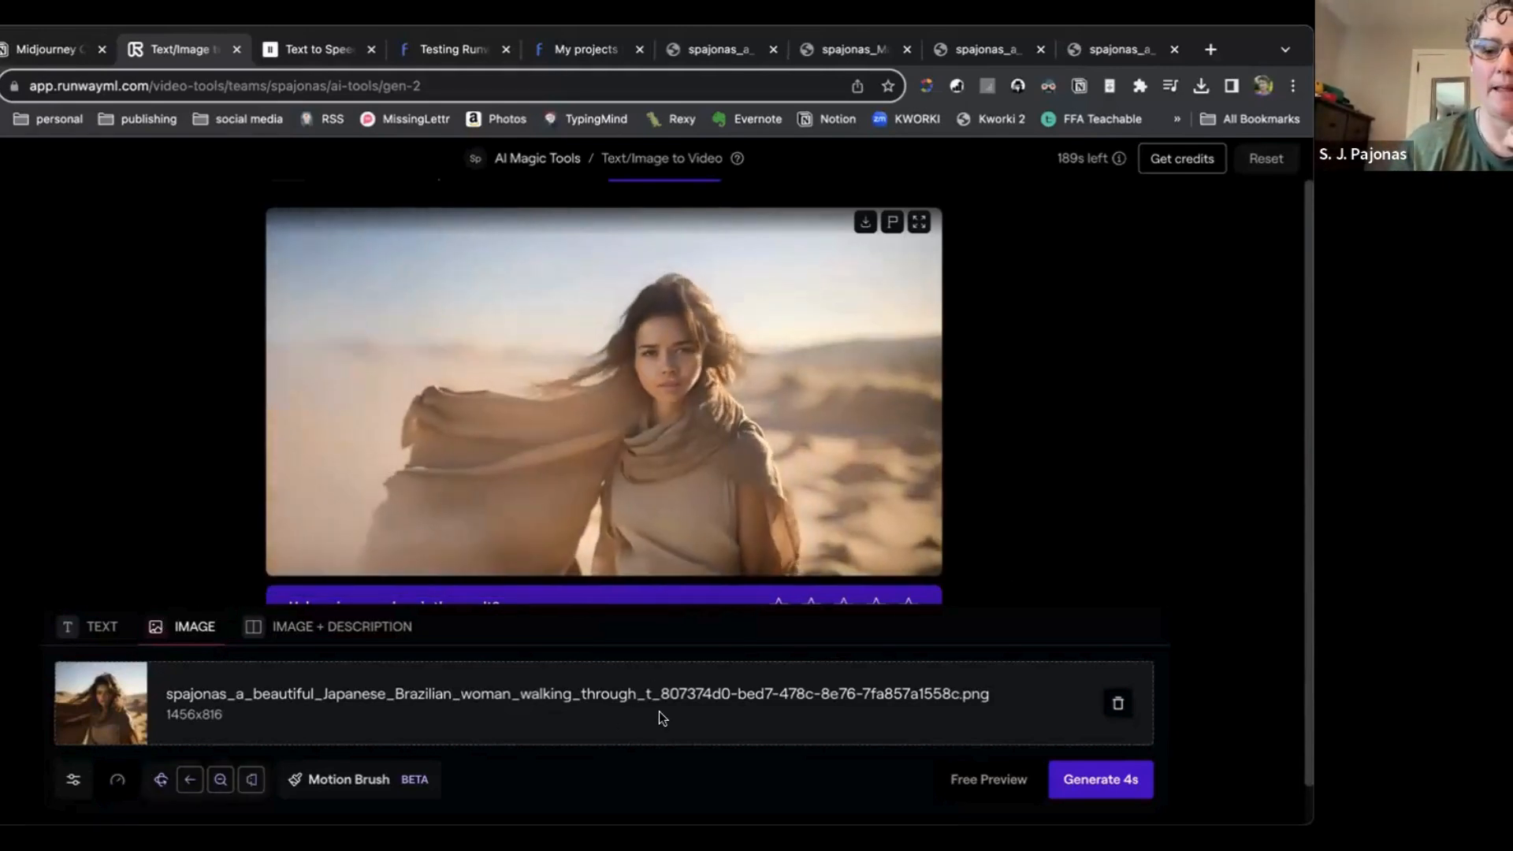
# Step: Generate another 4-second clip of the woman in the desert and play the new result
pyautogui.click(1119, 784)
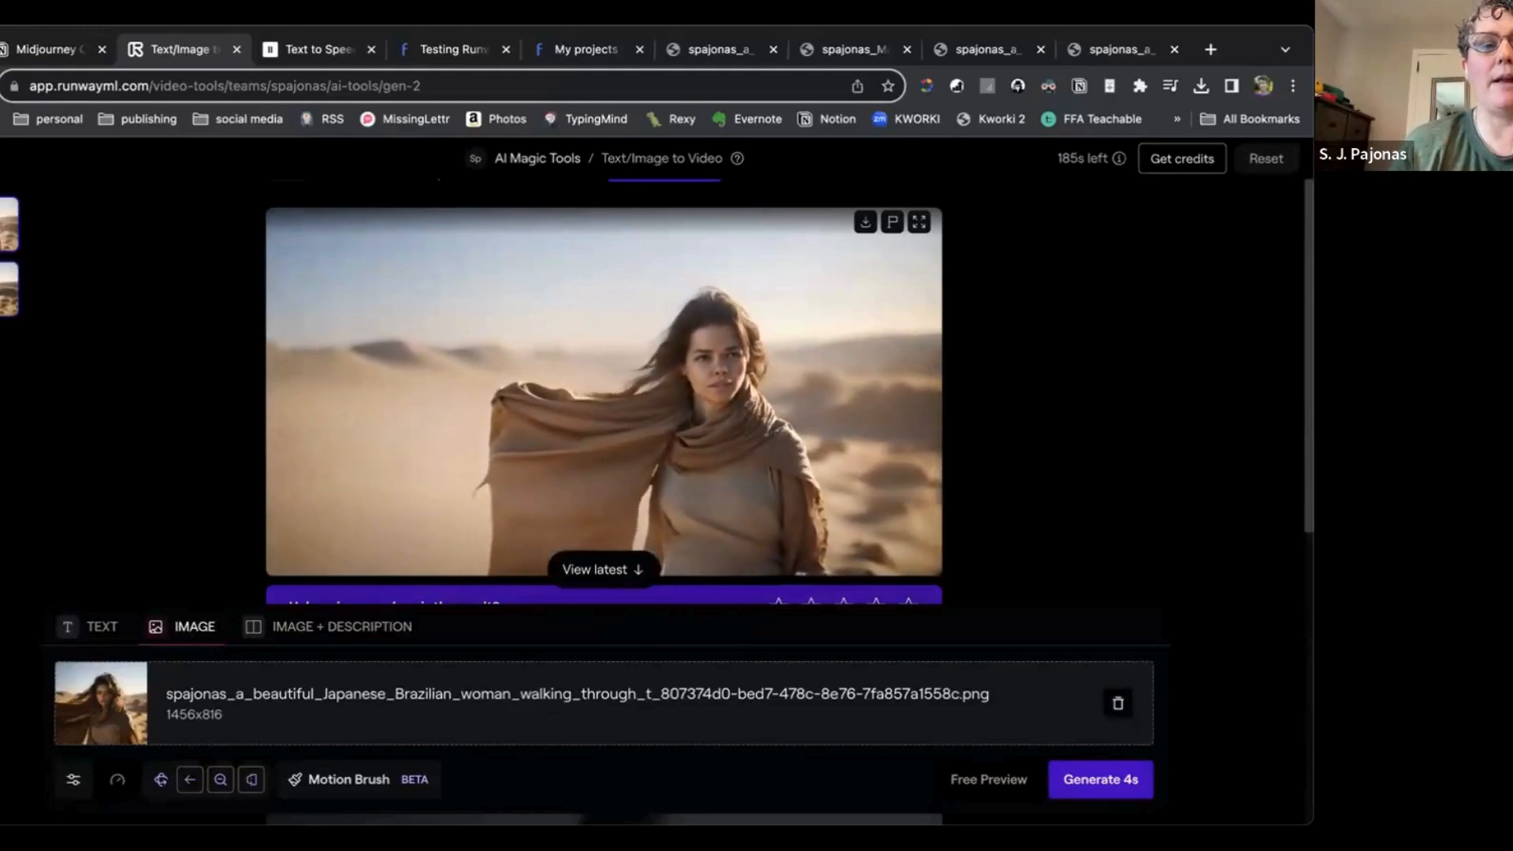
pyautogui.scroll(-5, 75, 343)
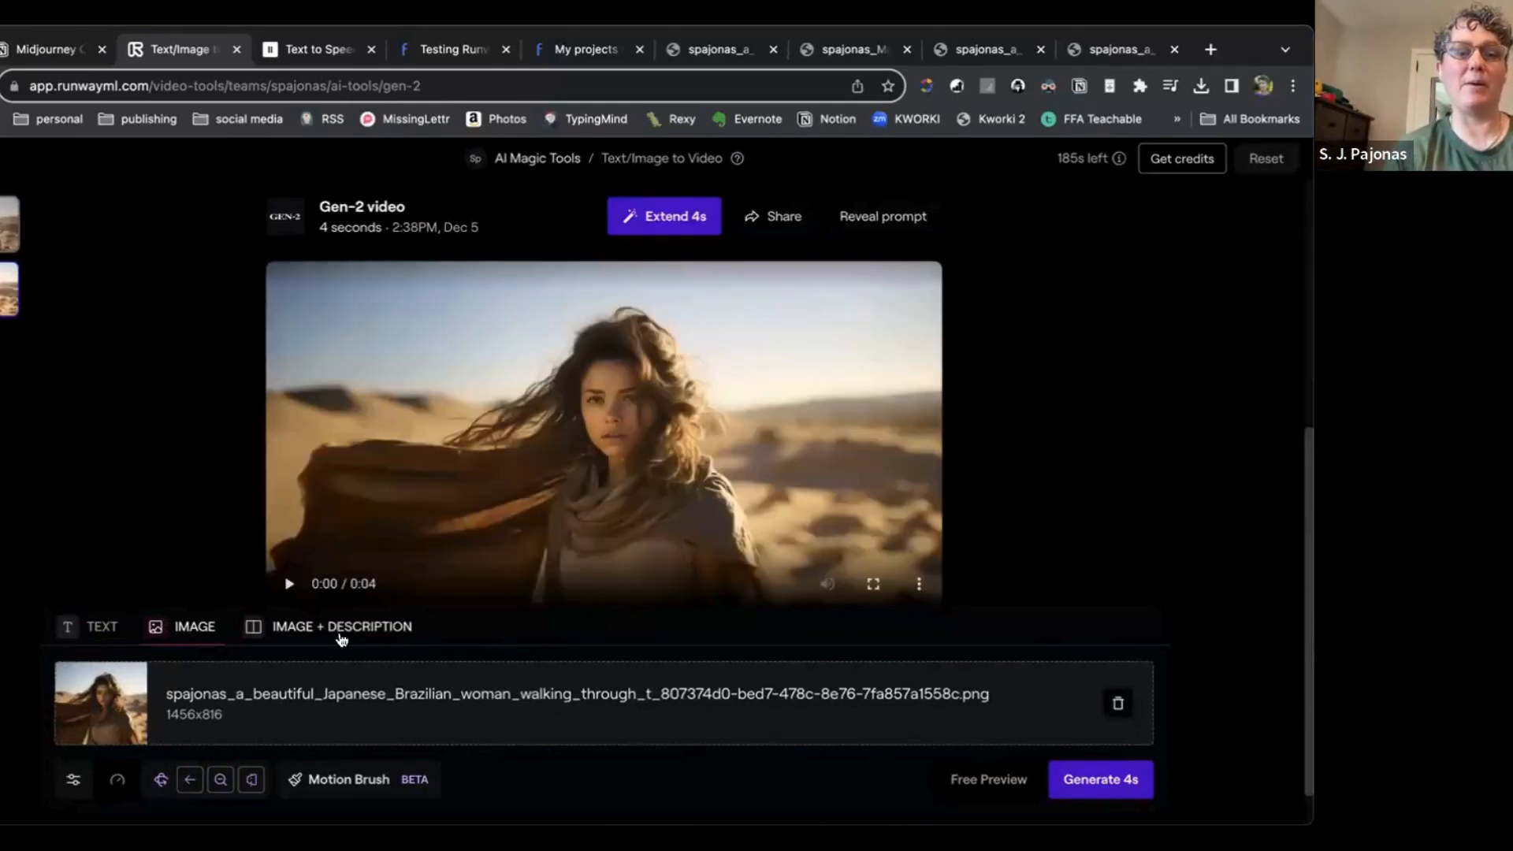
pyautogui.click(289, 585)
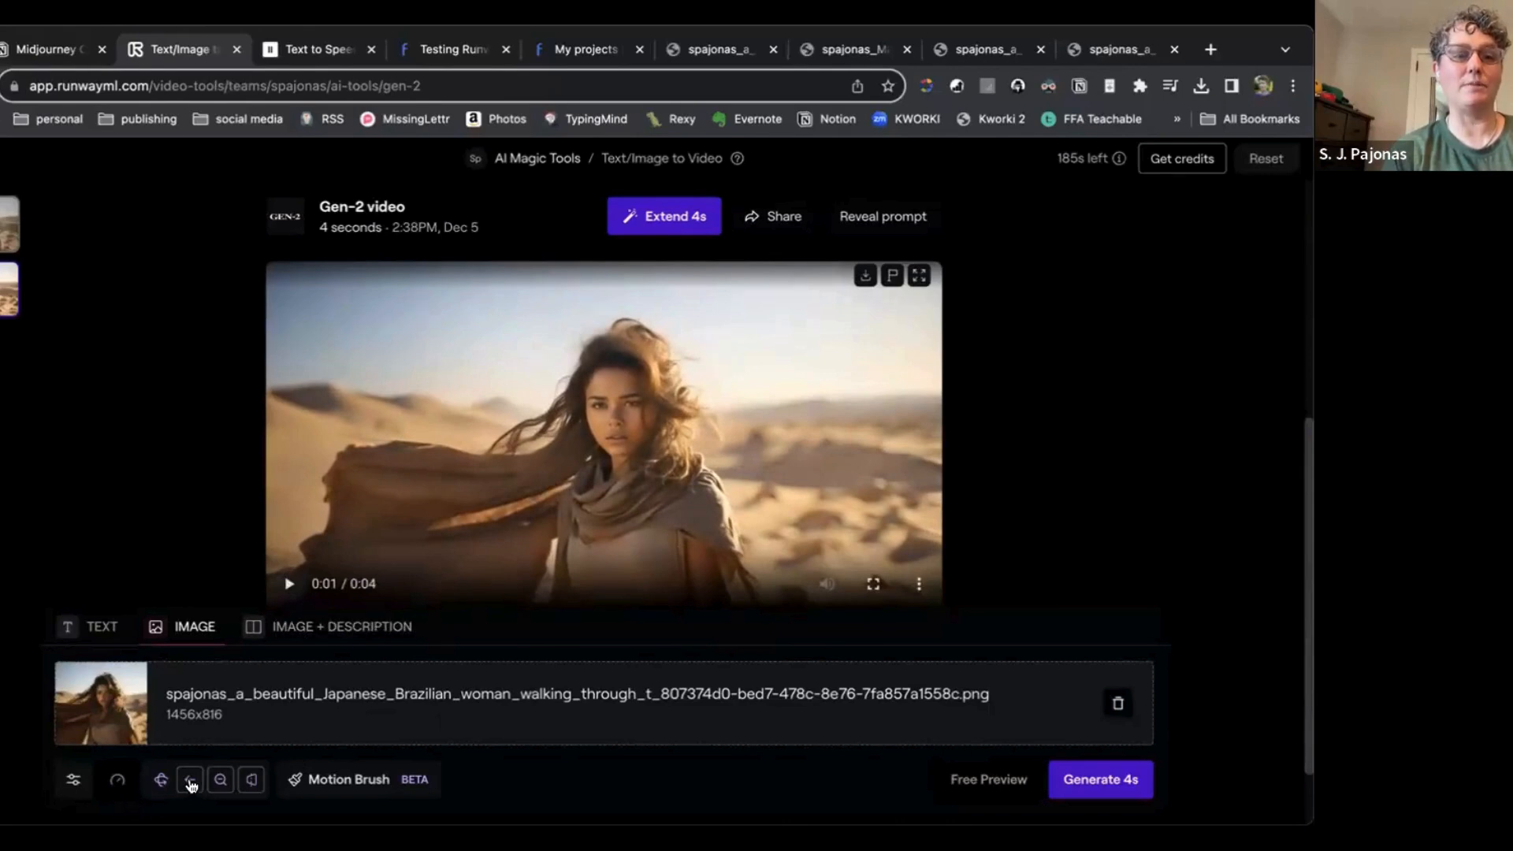
# Step: Open Motion Brush for the woman's image, enlarge the brush and paint the sky, dunes, cloak and outer hair, leaving her face and torso unpainted
pyautogui.click(337, 781)
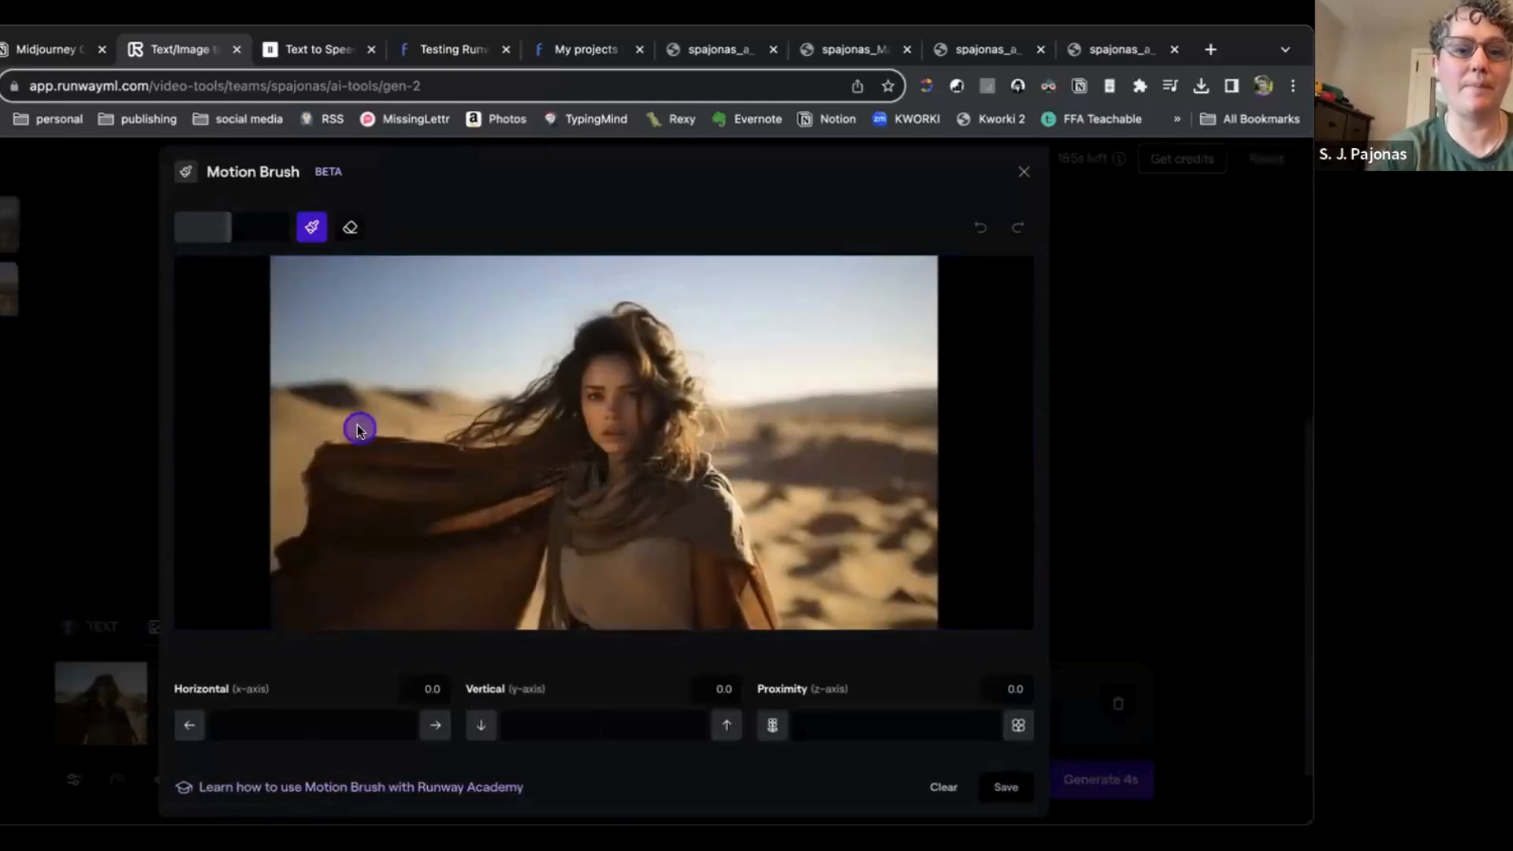
pyautogui.moveTo(231, 228); pyautogui.dragTo(287, 235)
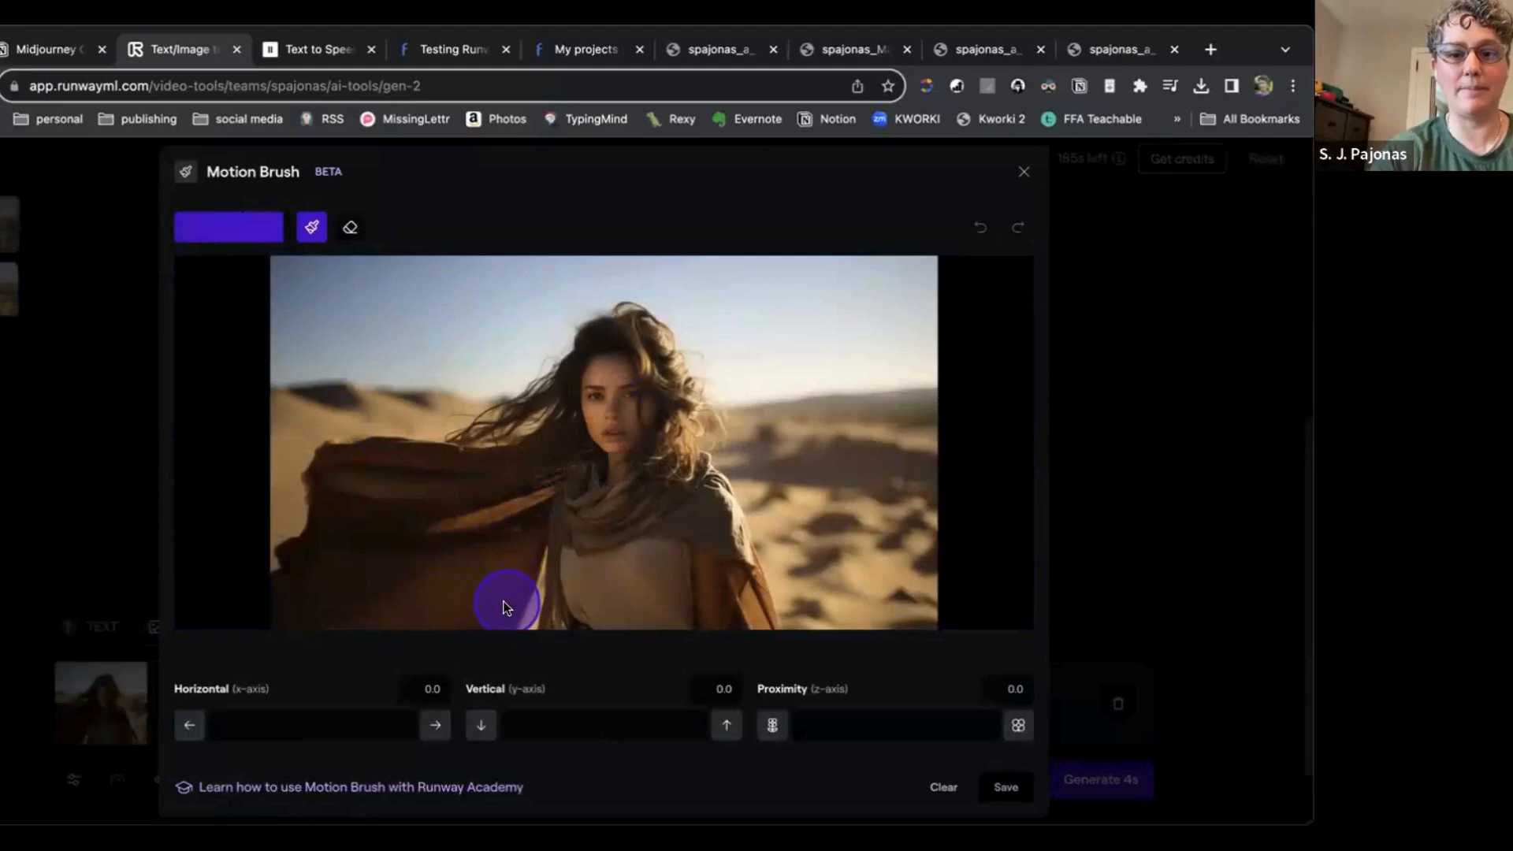
pyautogui.moveTo(506, 605); pyautogui.dragTo(513, 496)
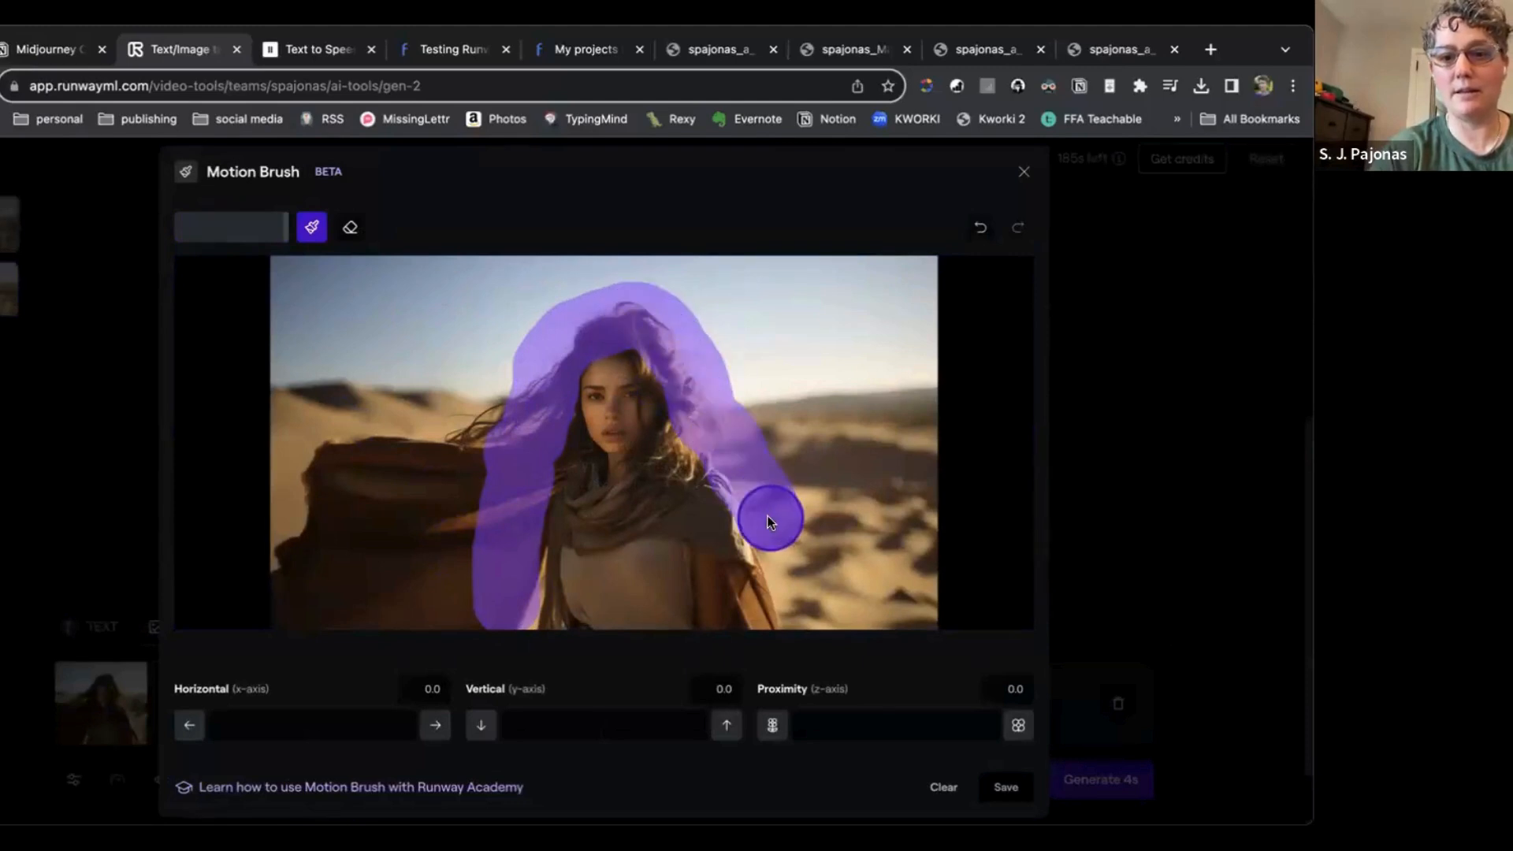
pyautogui.moveTo(912, 580)
pyautogui.mouseDown()
pyautogui.moveTo(909, 260)
pyautogui.moveTo(772, 251)
pyautogui.moveTo(556, 276)
pyautogui.mouseUp()
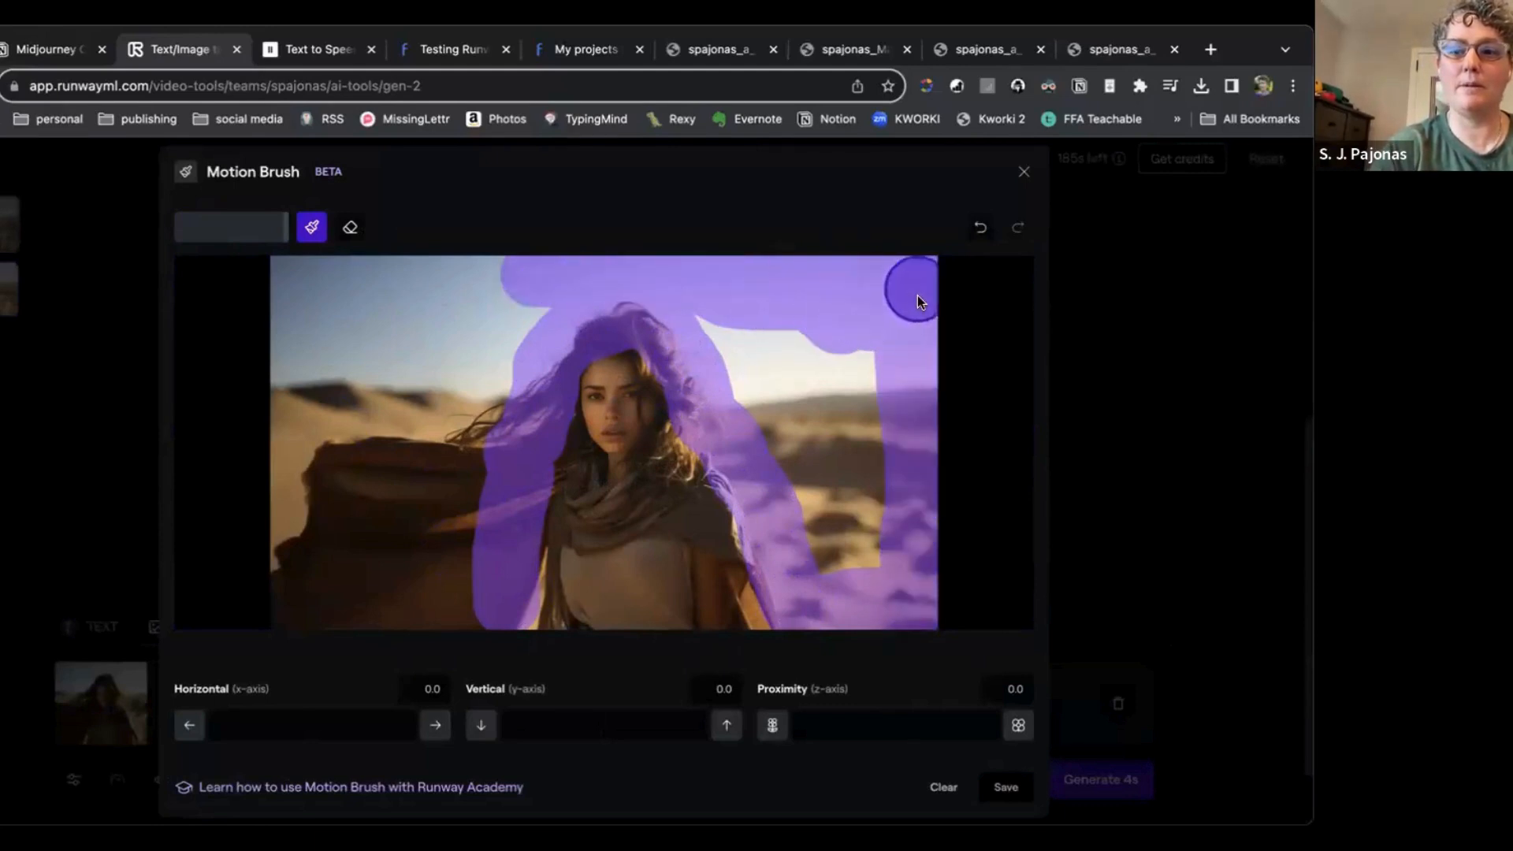
pyautogui.moveTo(868, 432)
pyautogui.mouseDown()
pyautogui.moveTo(855, 552)
pyautogui.moveTo(830, 542)
pyautogui.moveTo(720, 334)
pyautogui.mouseUp()
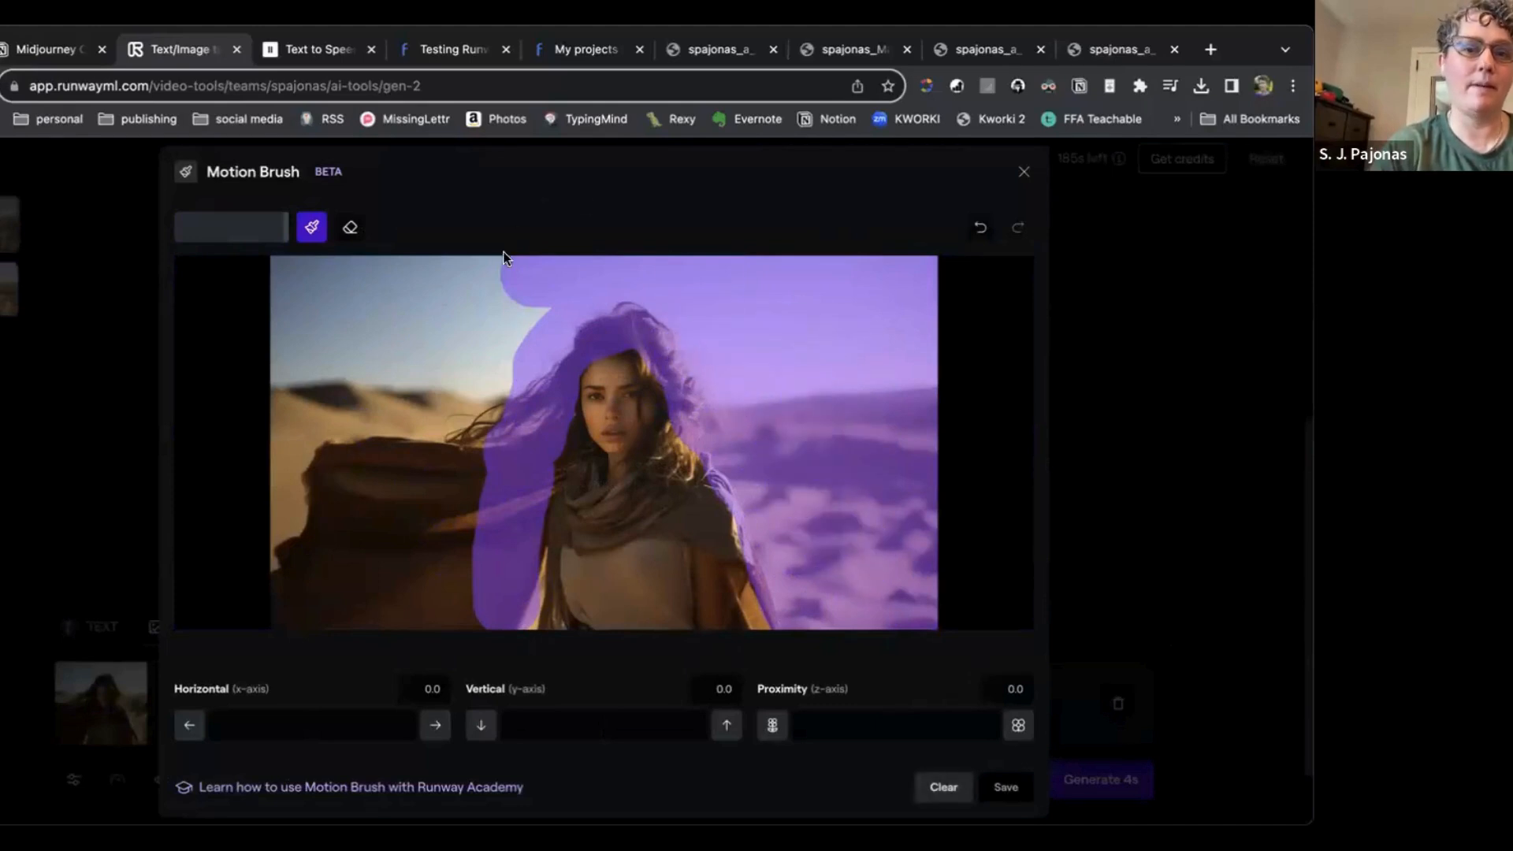
pyautogui.moveTo(498, 274)
pyautogui.mouseDown()
pyautogui.moveTo(277, 277)
pyautogui.moveTo(283, 476)
pyautogui.mouseUp()
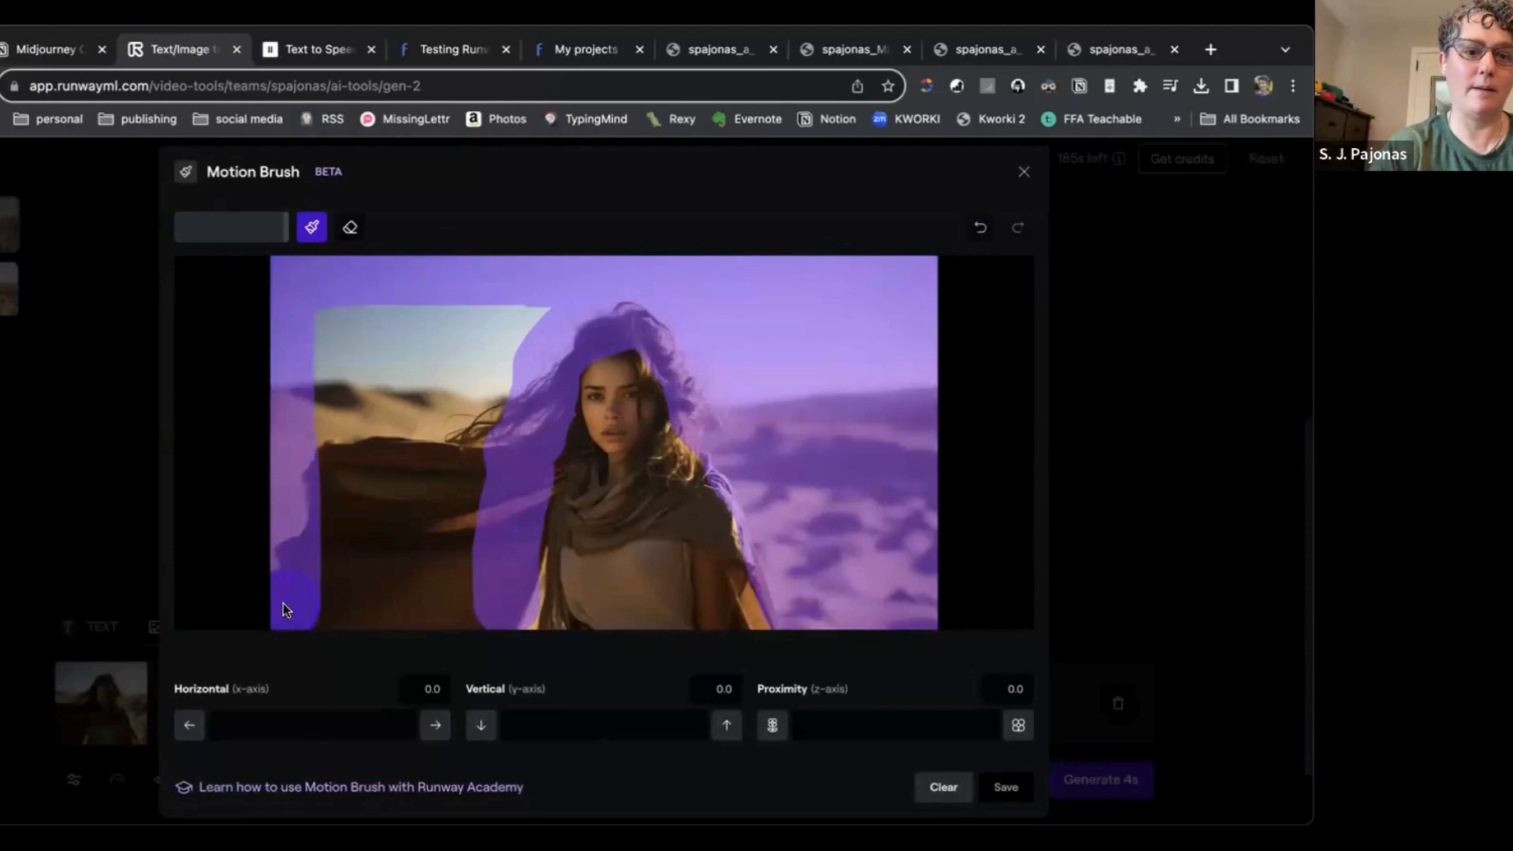
pyautogui.moveTo(479, 590)
pyautogui.mouseDown()
pyautogui.moveTo(470, 489)
pyautogui.moveTo(536, 308)
pyautogui.moveTo(409, 330)
pyautogui.moveTo(323, 323)
pyautogui.moveTo(331, 561)
pyautogui.moveTo(448, 553)
pyautogui.moveTo(466, 342)
pyautogui.moveTo(376, 361)
pyautogui.moveTo(396, 527)
pyautogui.moveTo(409, 394)
pyautogui.mouseUp()
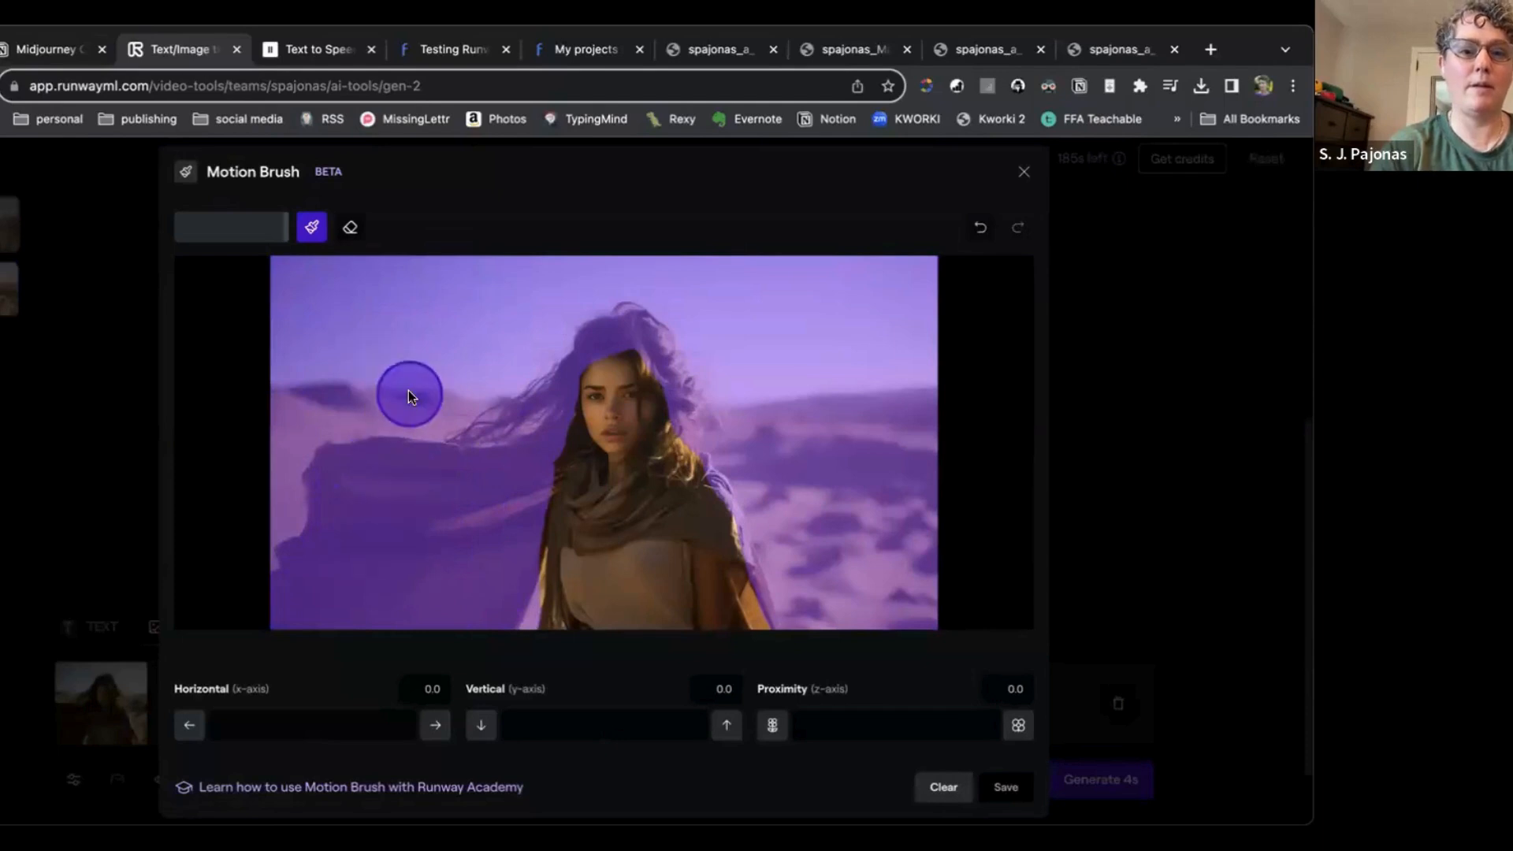
# Step: Set the brushed area's motion to horizontal -3.0 and proximity -1.9, save it and generate a 4-second clip
pyautogui.click(183, 728)
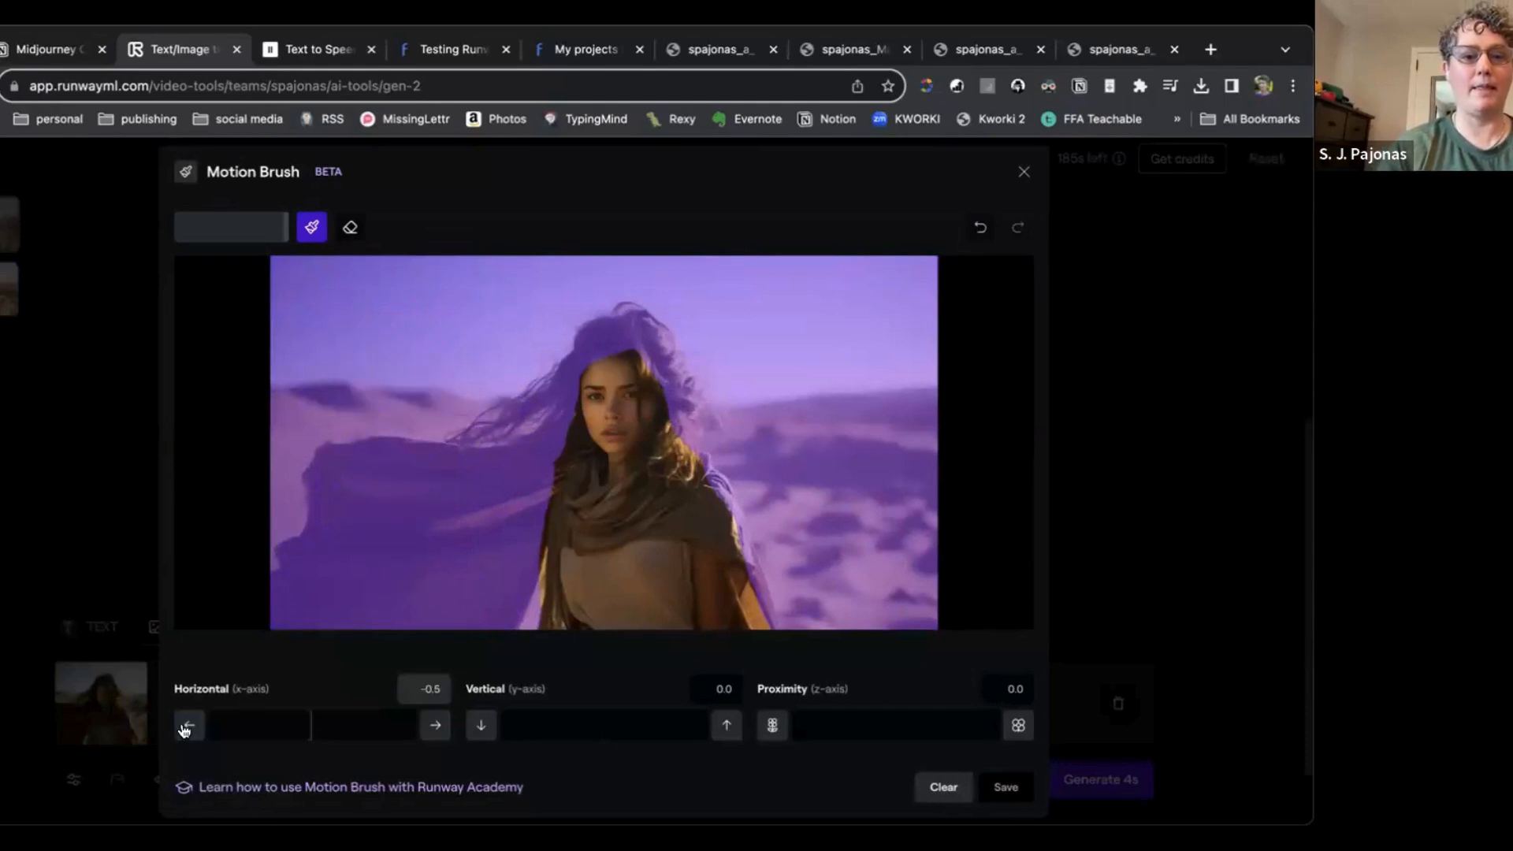
pyautogui.click(184, 728)
pyautogui.click(183, 728)
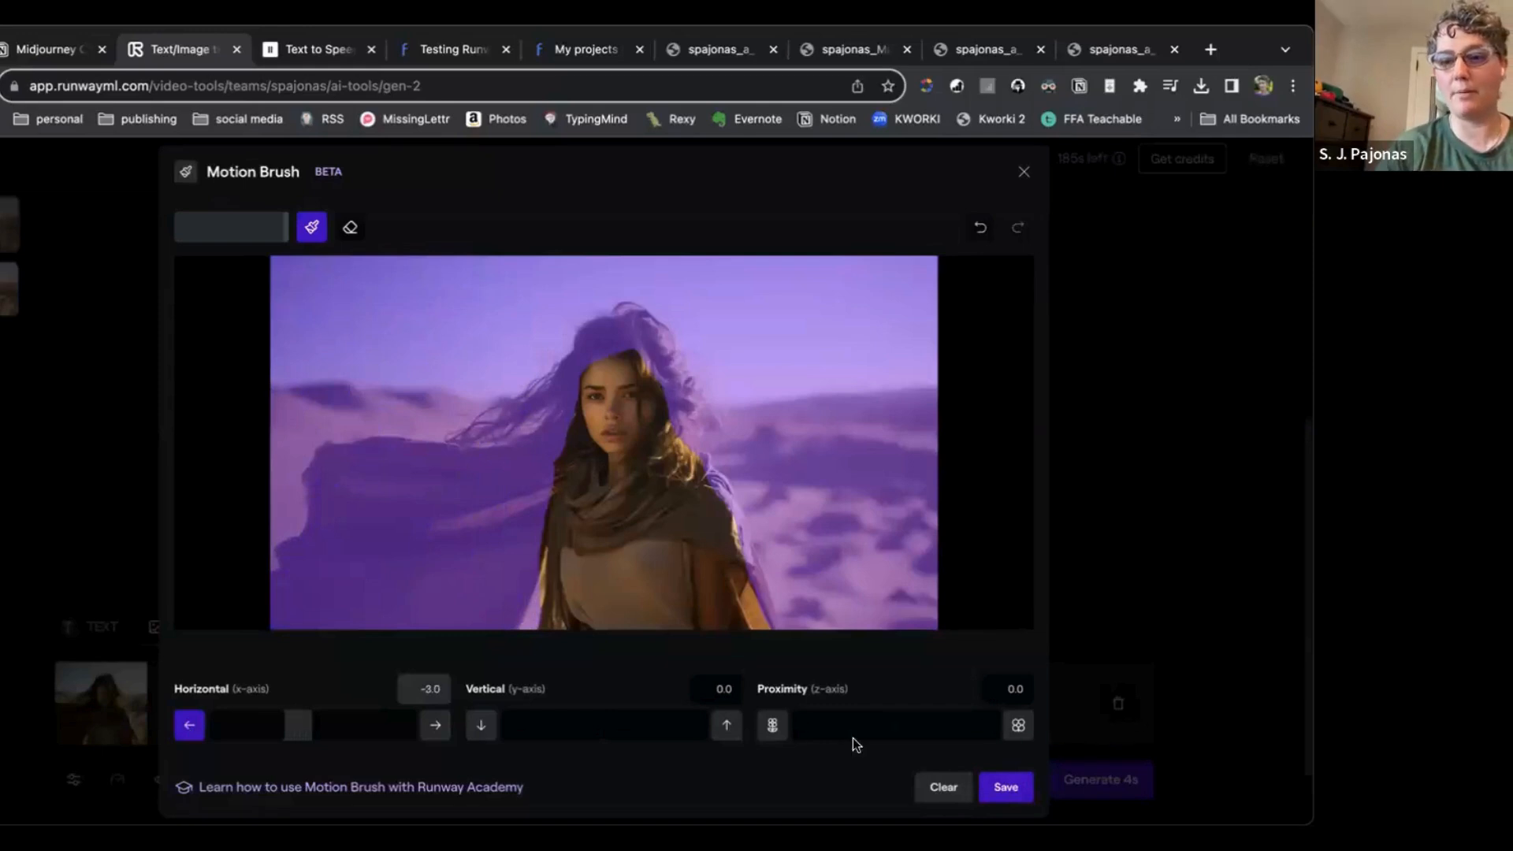
pyautogui.moveTo(885, 720); pyautogui.dragTo(879, 719)
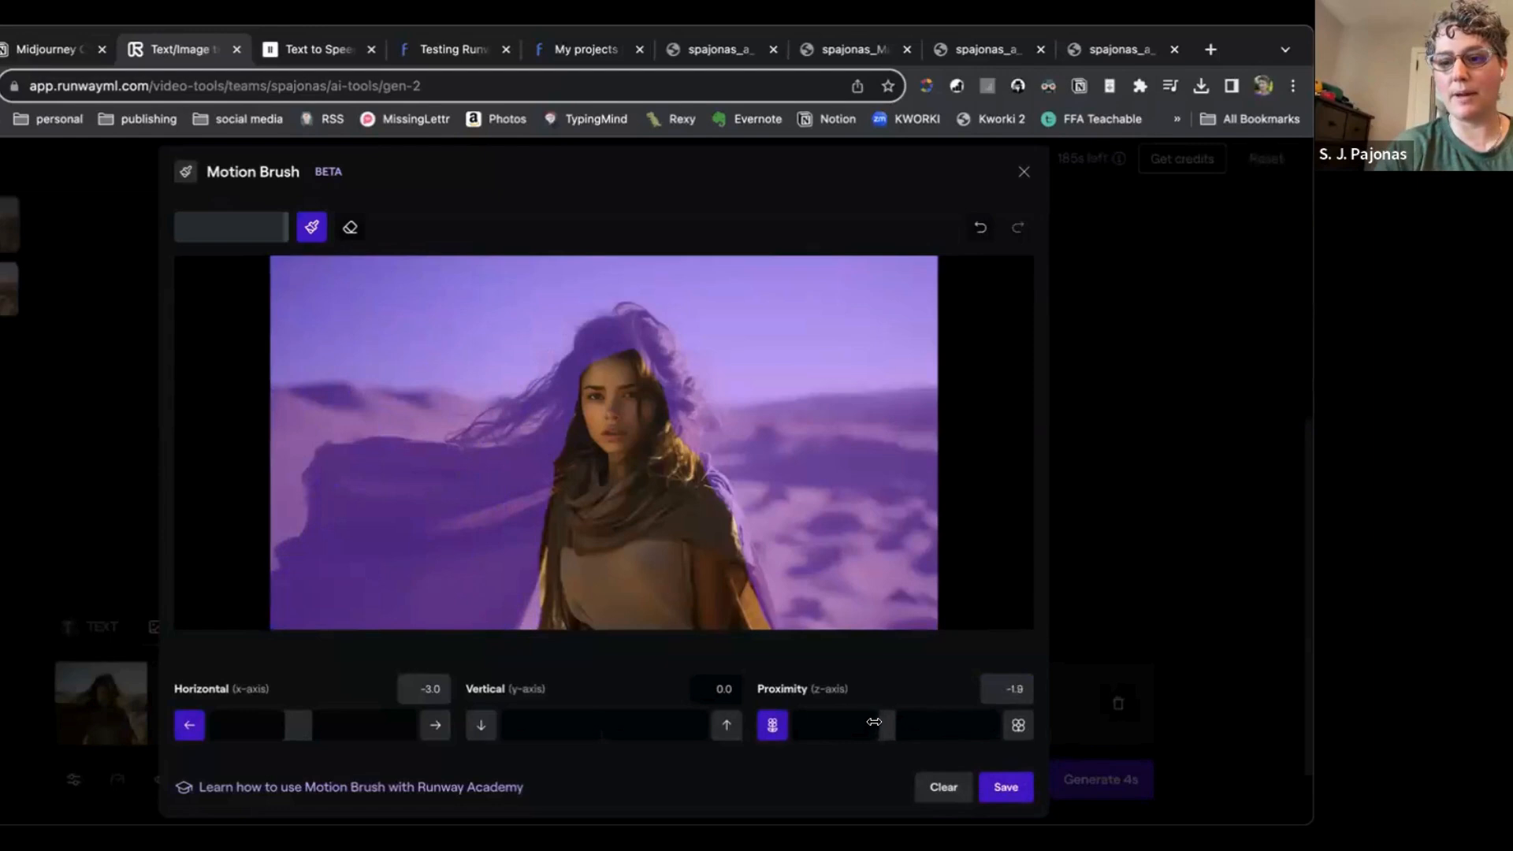
pyautogui.click(1006, 786)
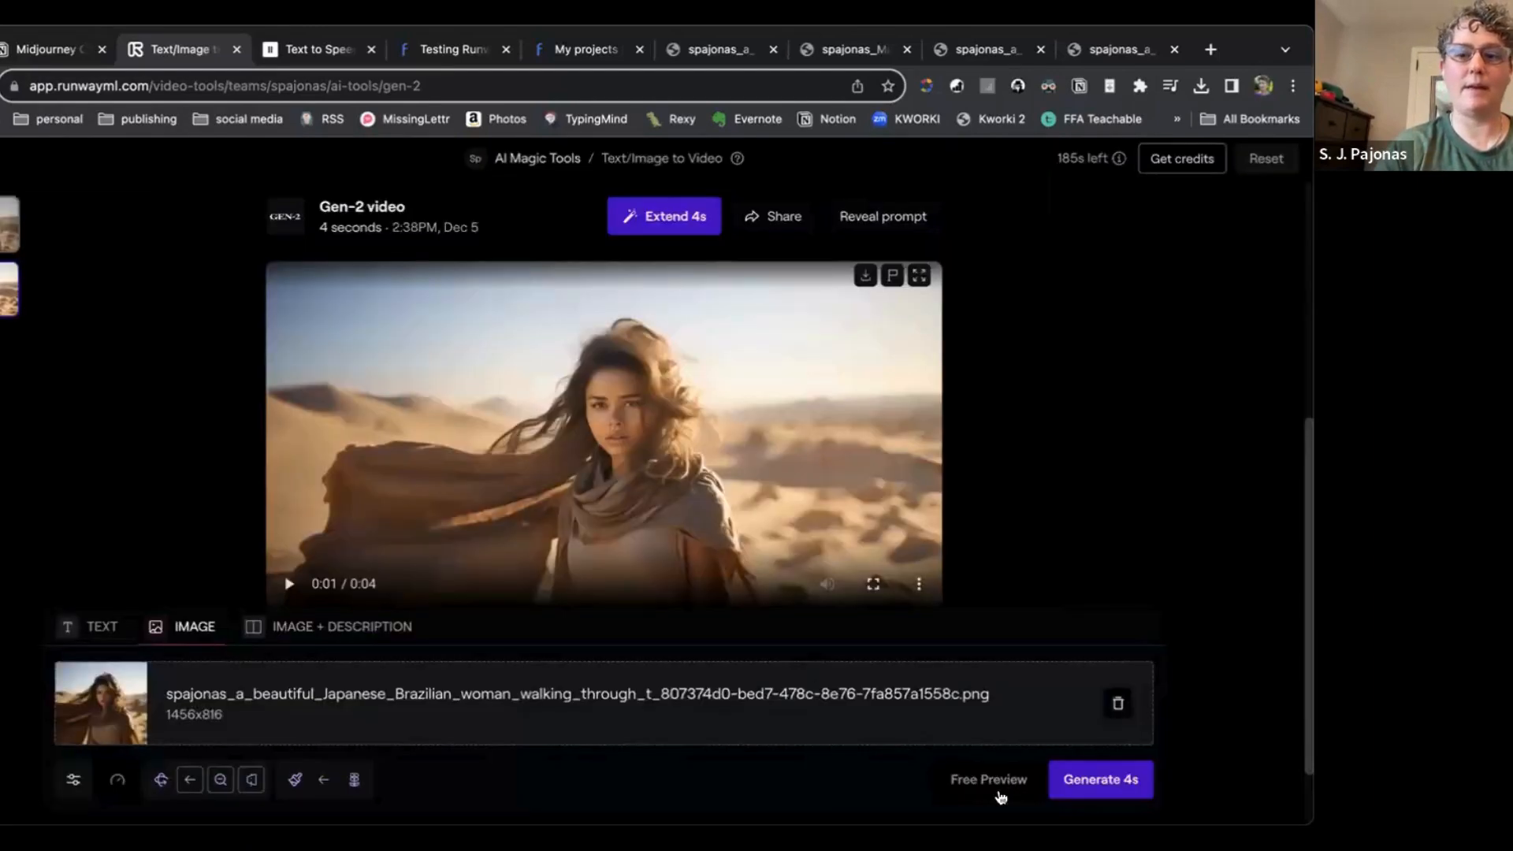
pyautogui.click(1137, 779)
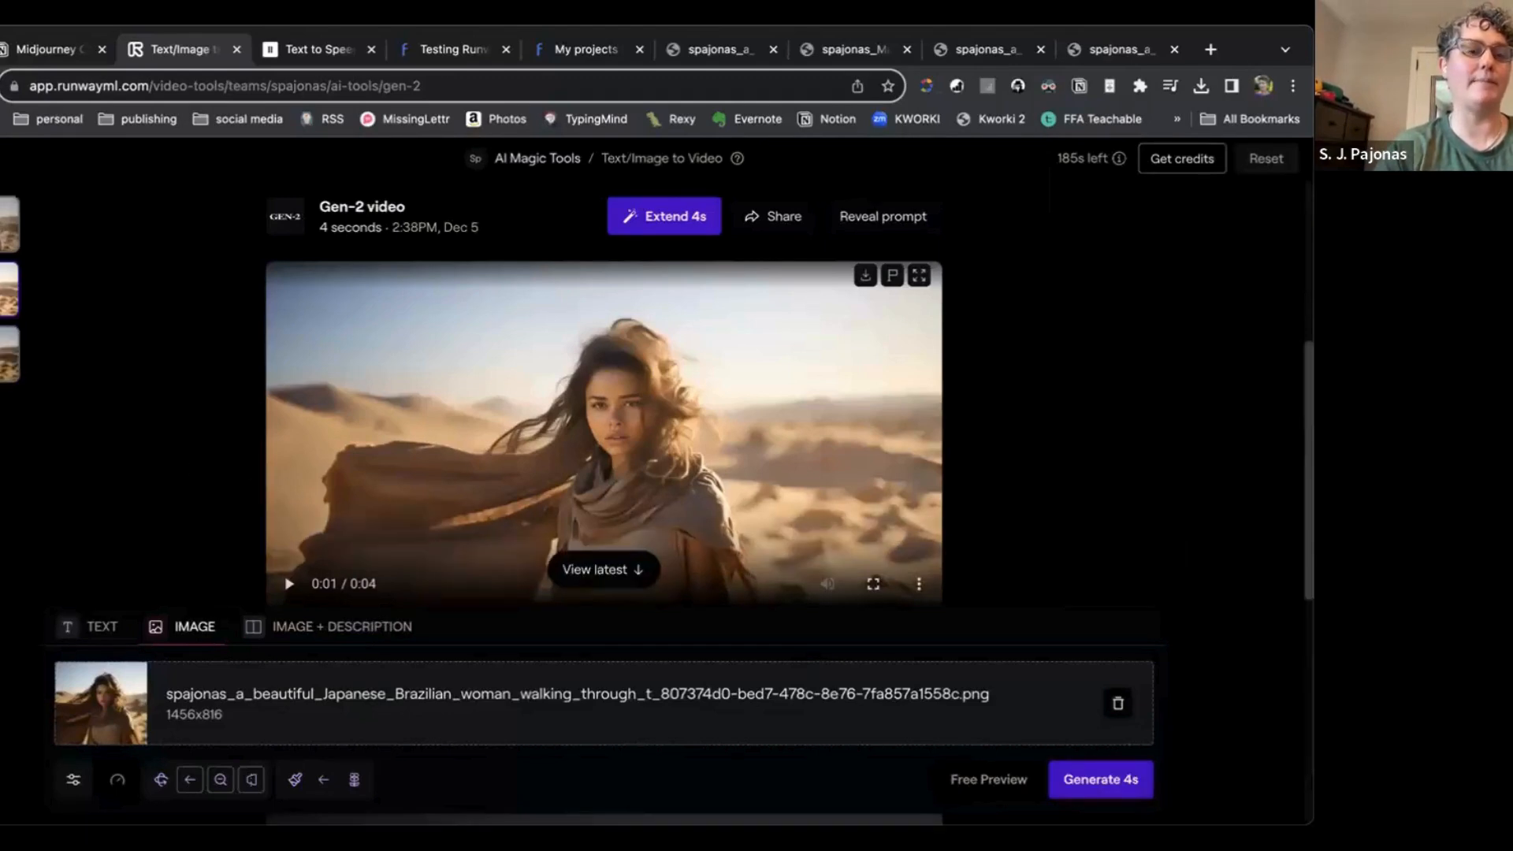
pyautogui.scroll(-1, 1094, 540)
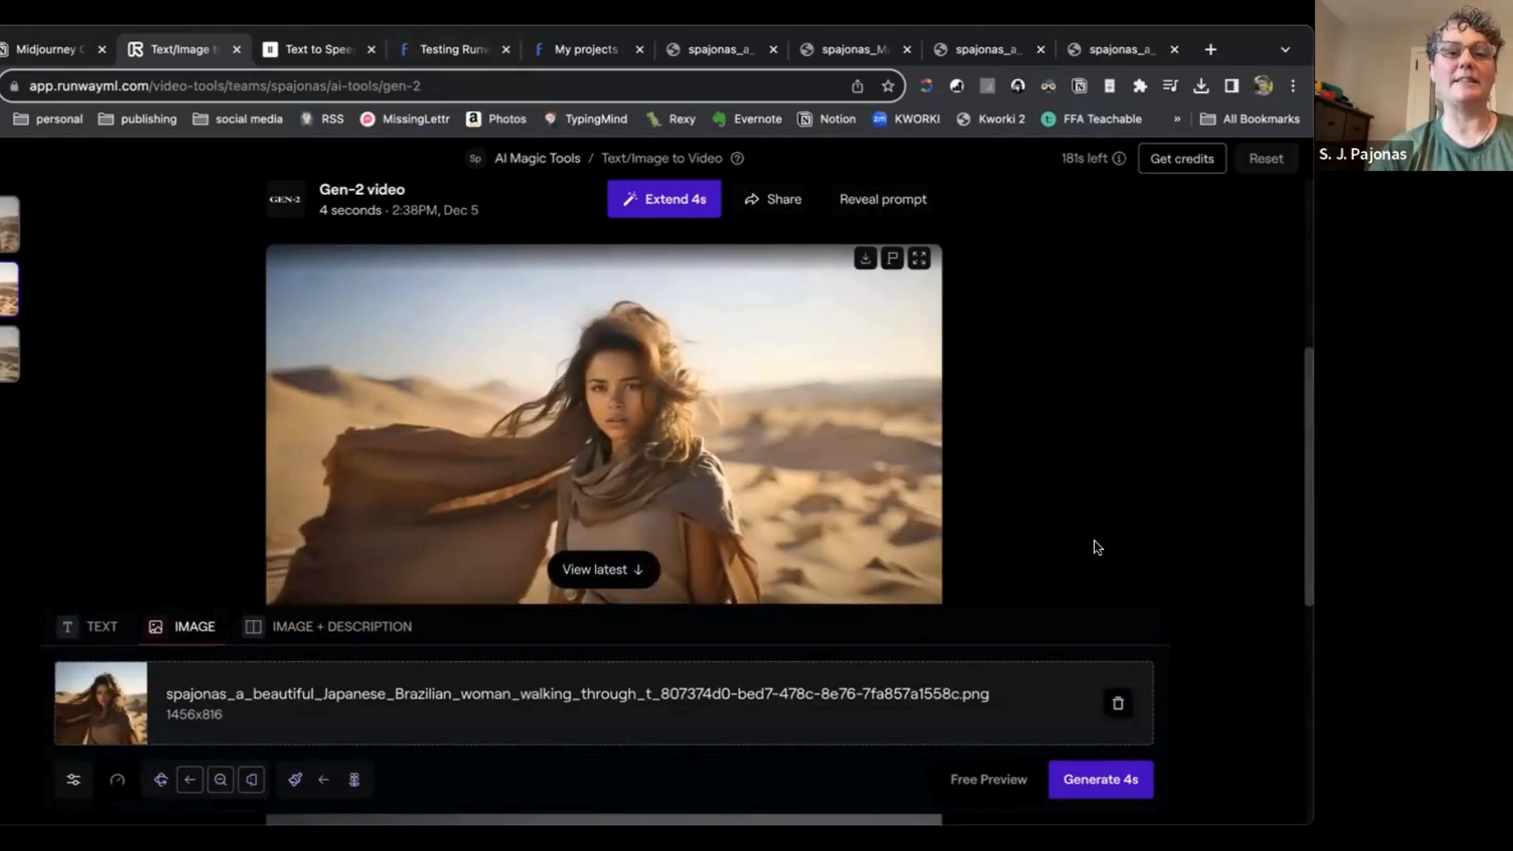